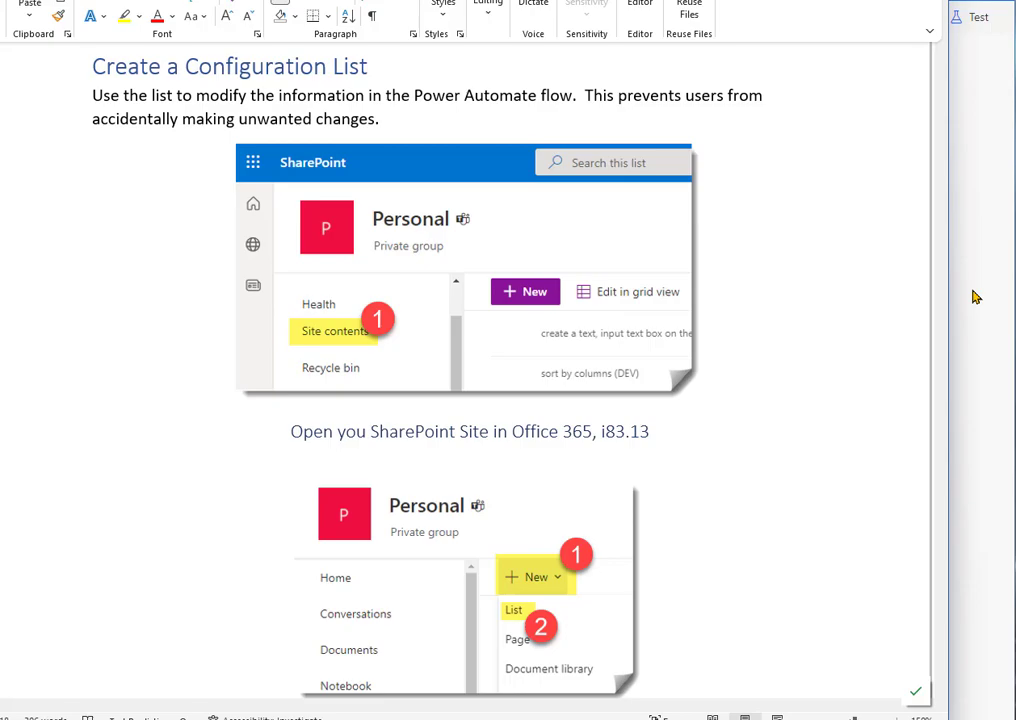
Step: Switch to the Reminder flow and expand the Day9 condition, its Apply to each loop and the Send an email (V2) action to review them
click(975, 297)
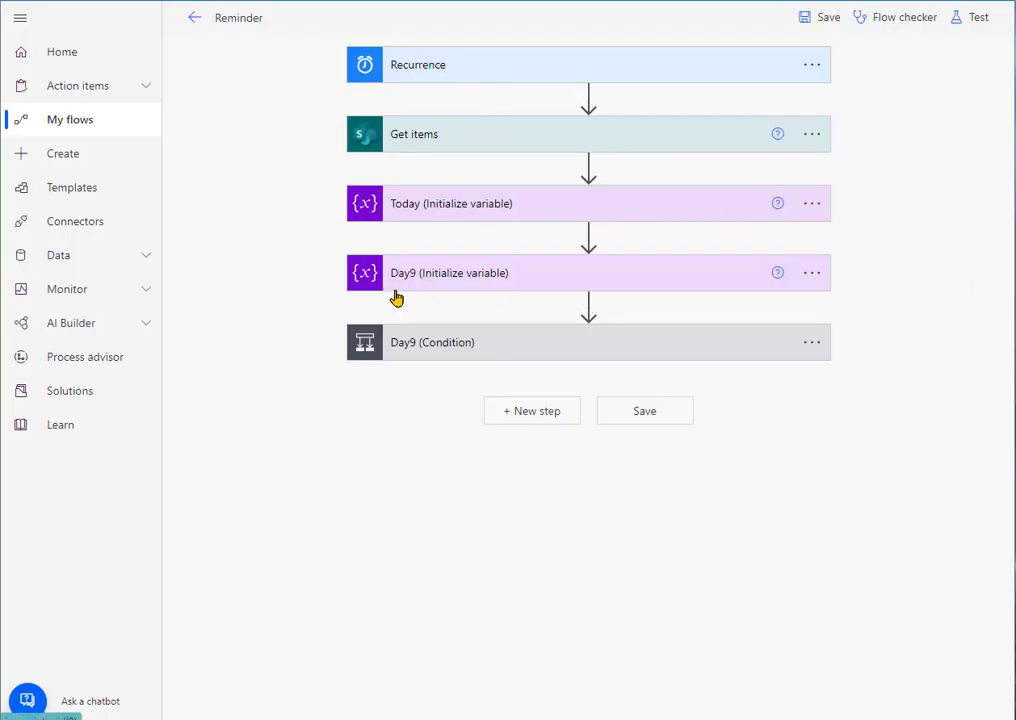
click(420, 344)
click(340, 565)
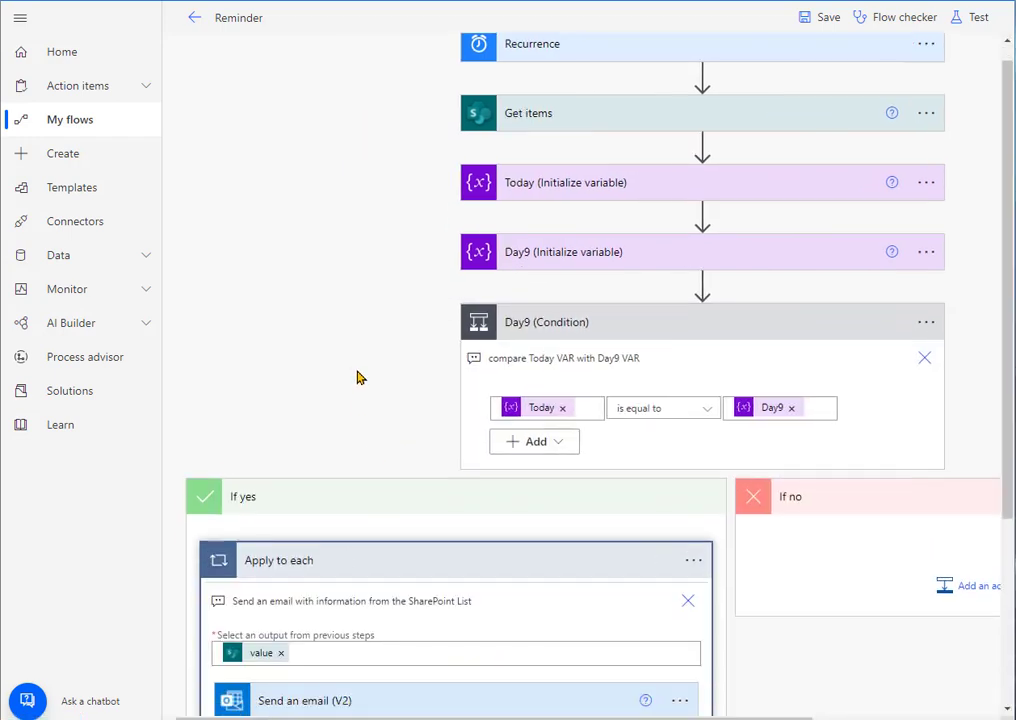
scroll(350, 420, down, 3)
click(329, 440)
scroll(563, 546, down, 1)
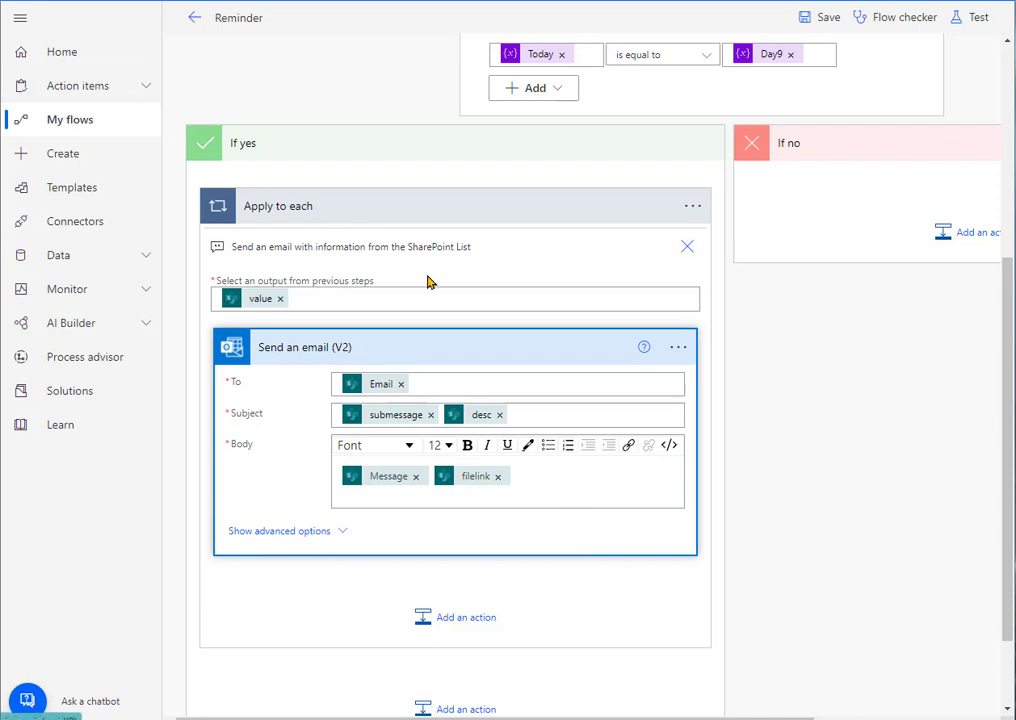
scroll(428, 282, up, 4)
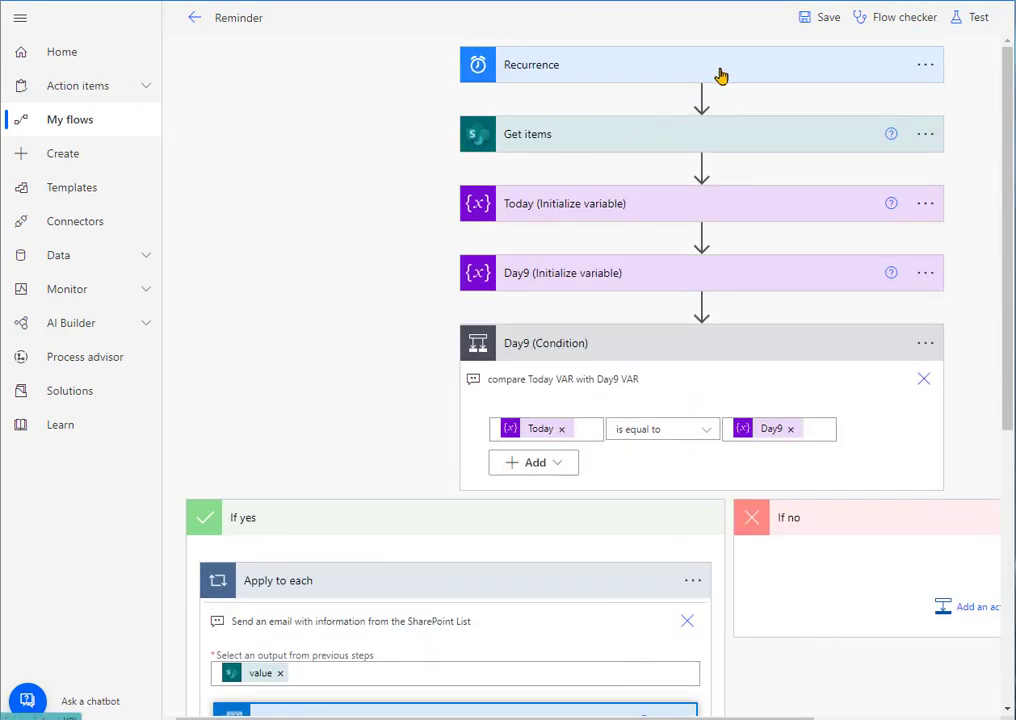
Step: Switch to the Word guide and read the instructions for creating the configuration list and adding its columns
click(2, 262)
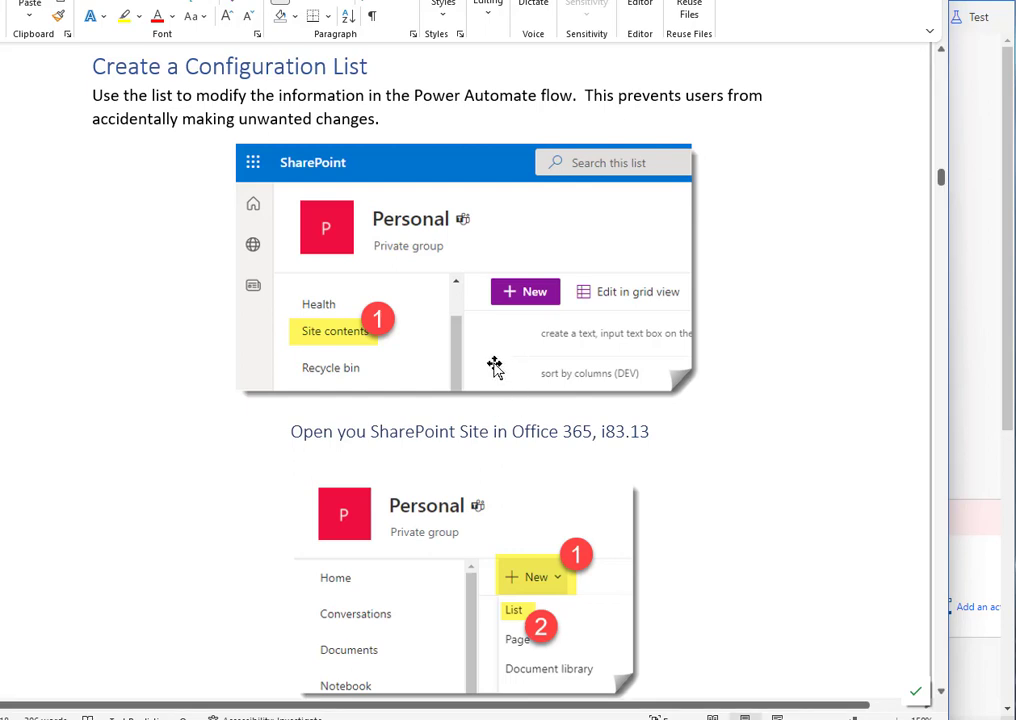
scroll(557, 390, down, 15)
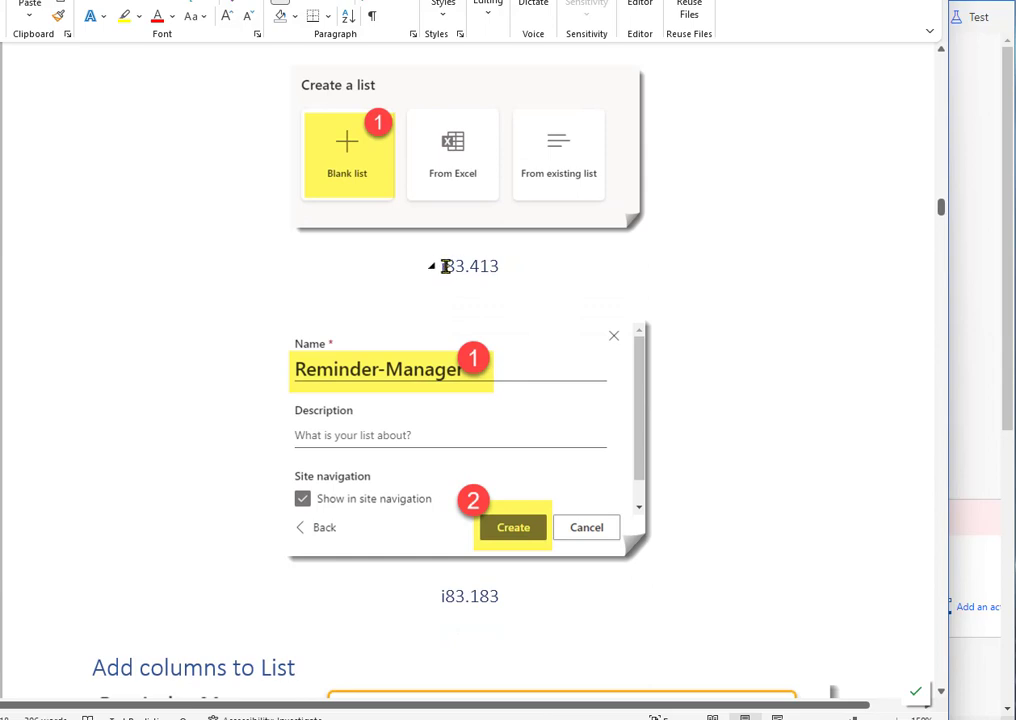
scroll(585, 510, up, 8)
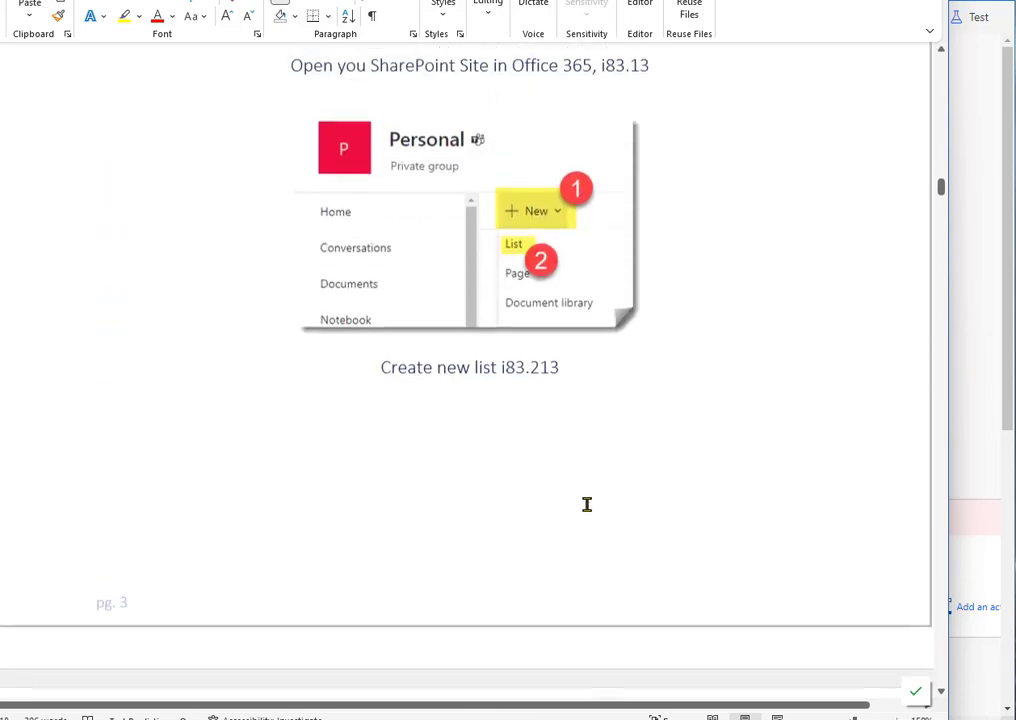
scroll(587, 504, up, 5)
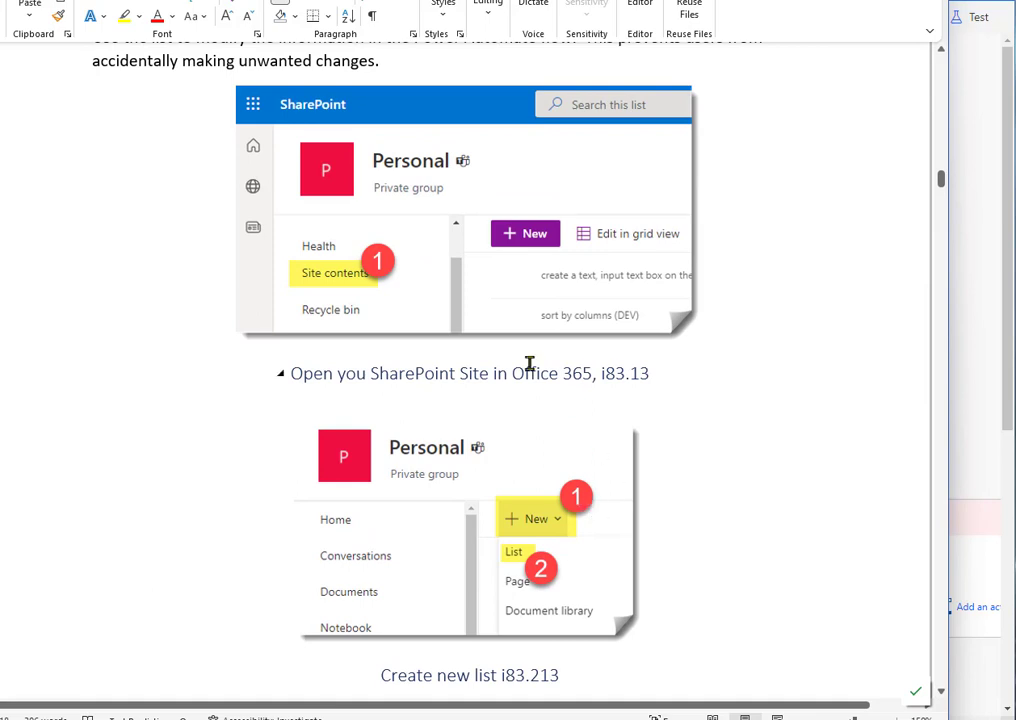
scroll(530, 363, up, 1)
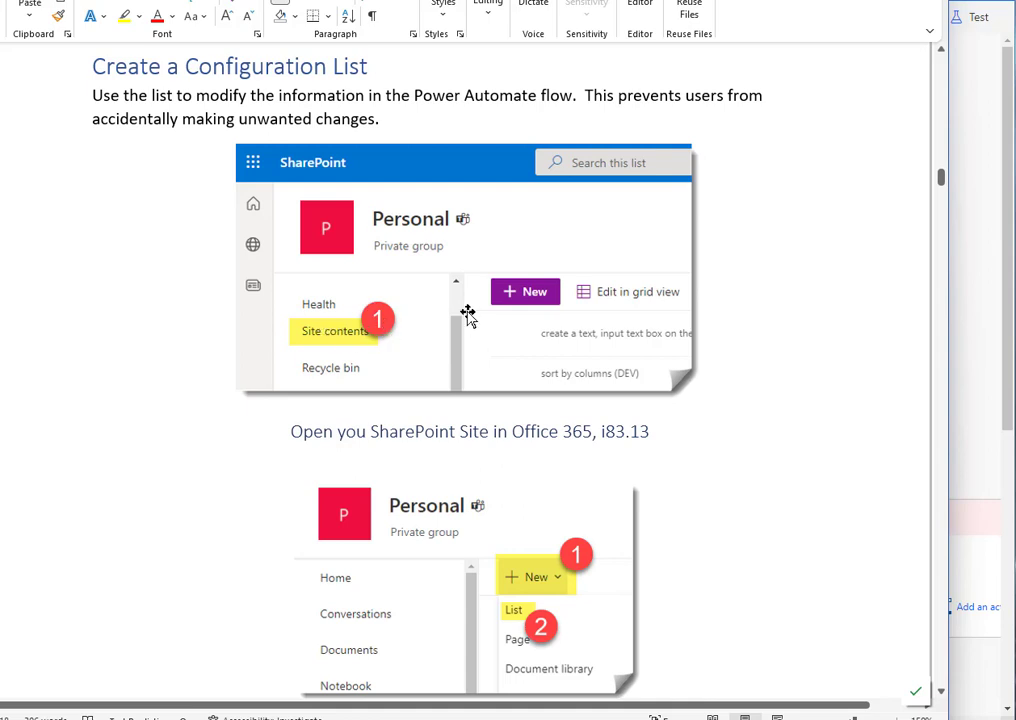
scroll(380, 330, down, 5)
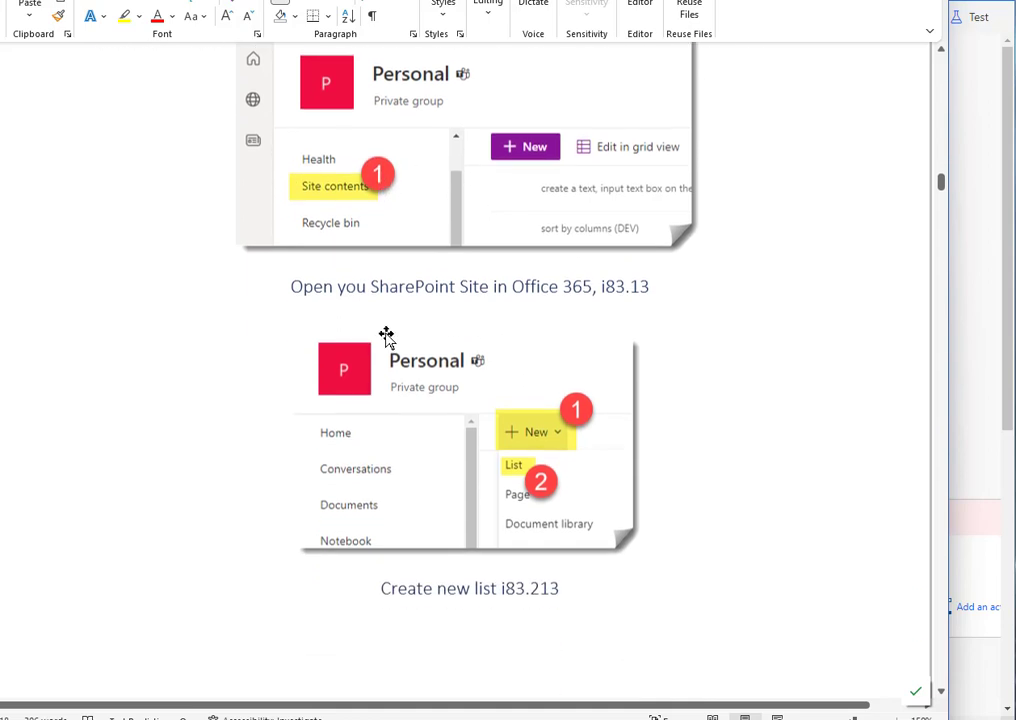
scroll(533, 324, down, 10)
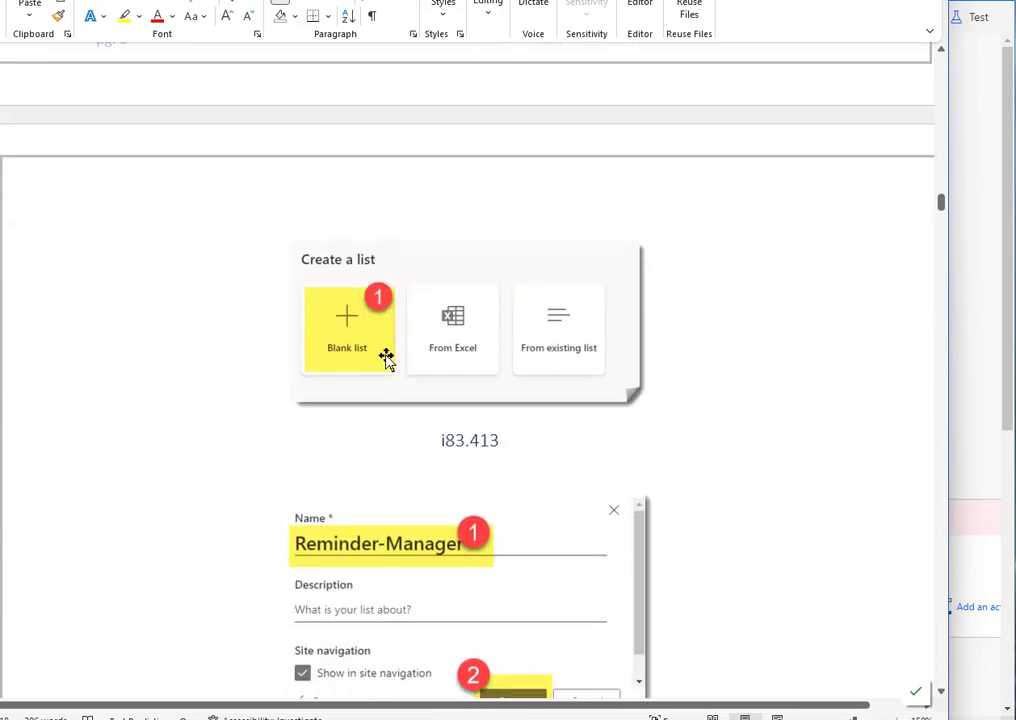
scroll(395, 354, down, 5)
scroll(549, 424, down, 4)
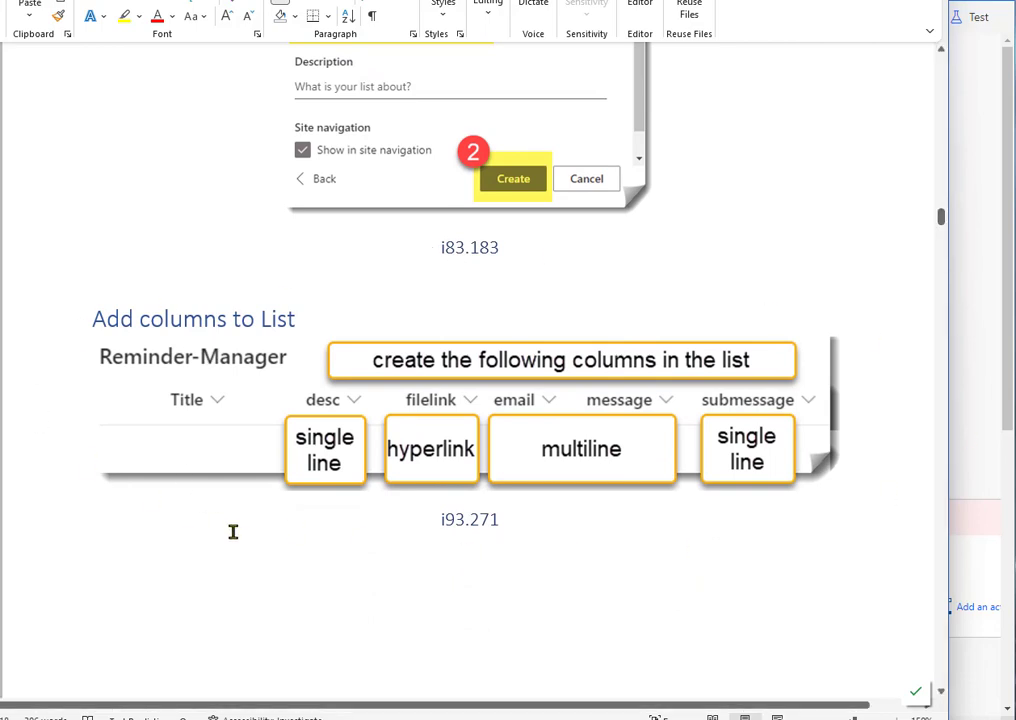
Step: Switch to the SharePoint Personal site, open its site contents and show the choices for new content
click(970, 357)
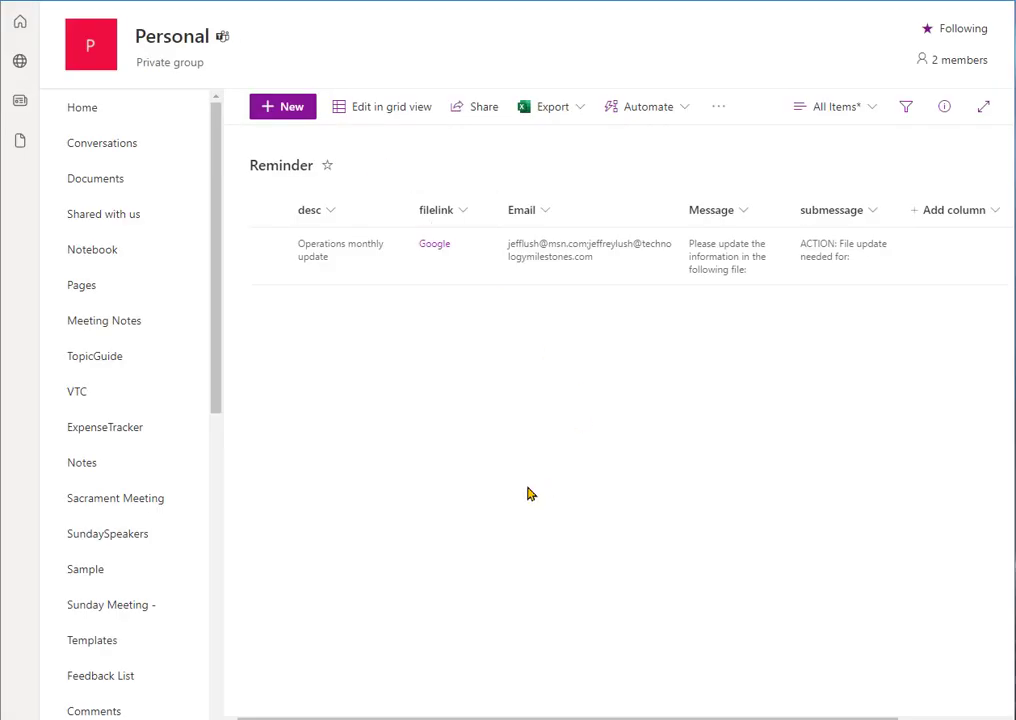
scroll(125, 556, down, 5)
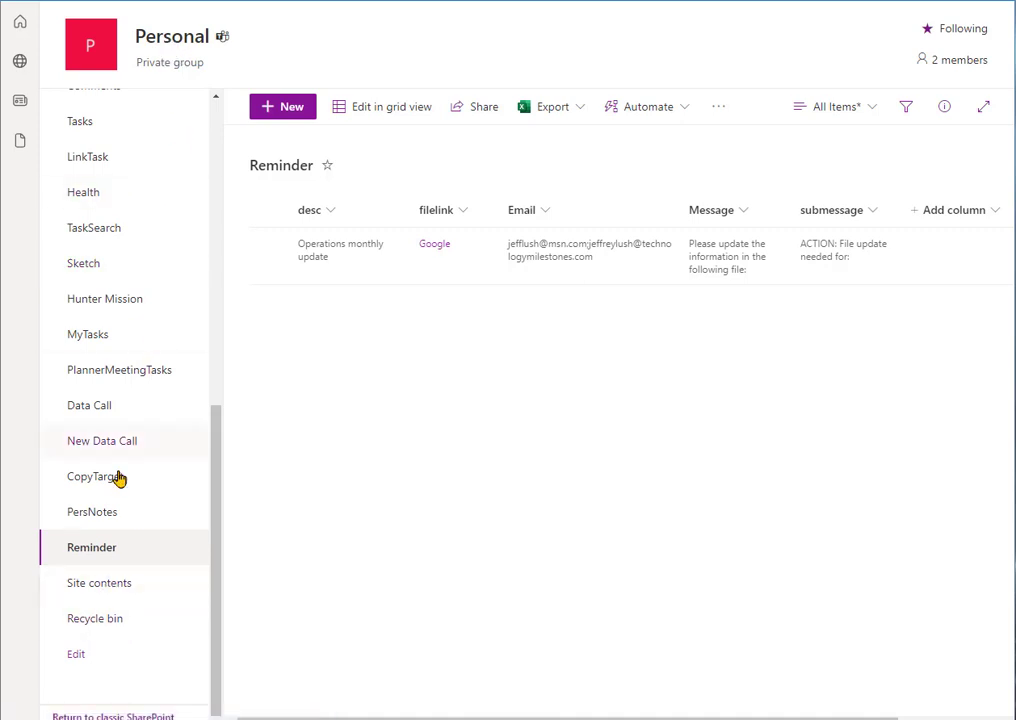
click(106, 584)
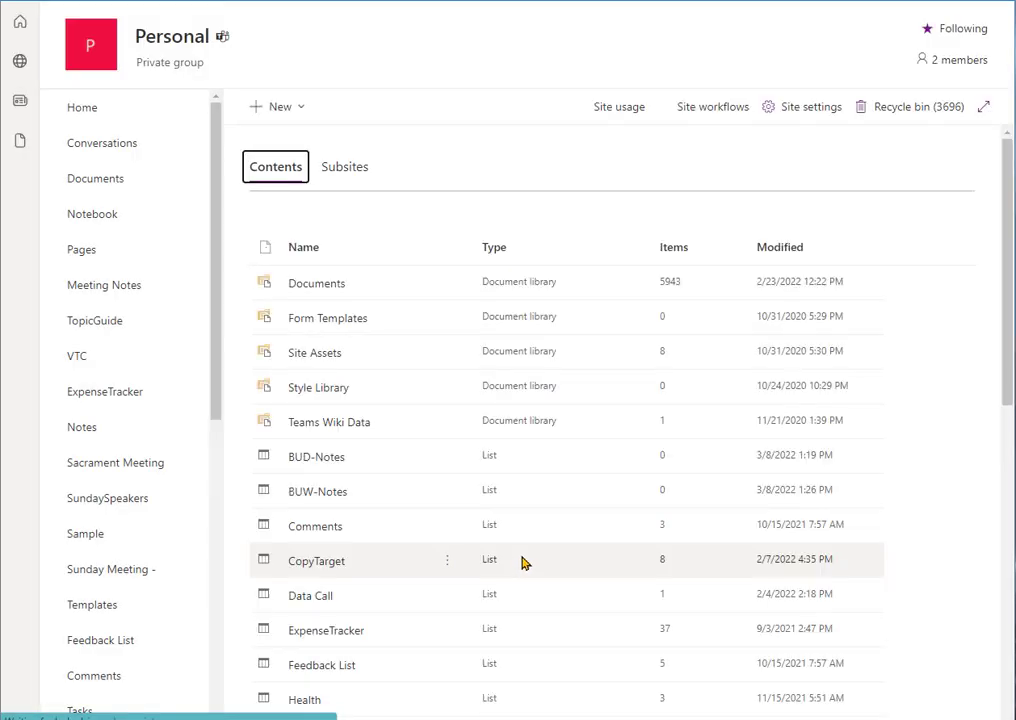
click(296, 106)
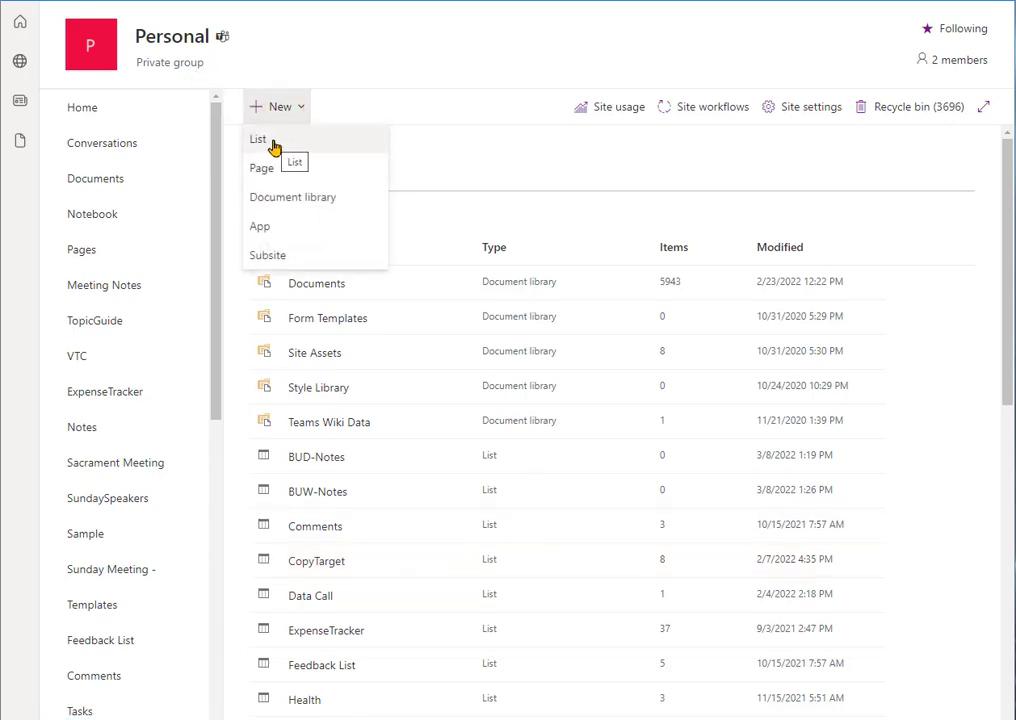
Step: Check the Word guide's screenshots on creating a new blank list, and return to the SharePoint site contents
key(alt+Tab)
scroll(437, 357, up, 3)
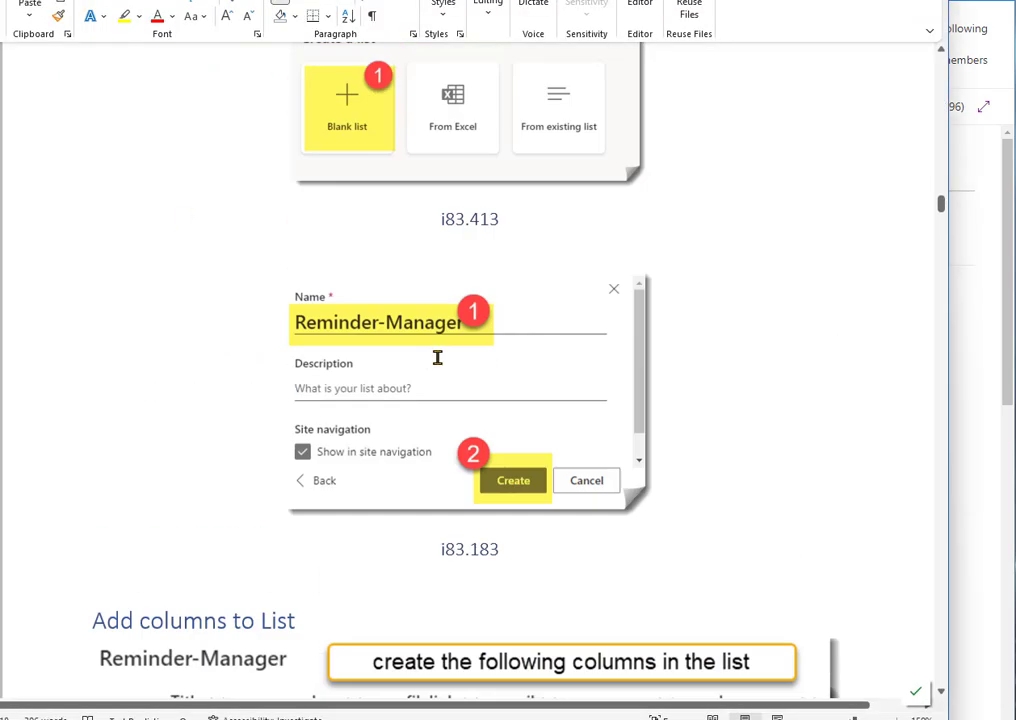
scroll(437, 357, up, 10)
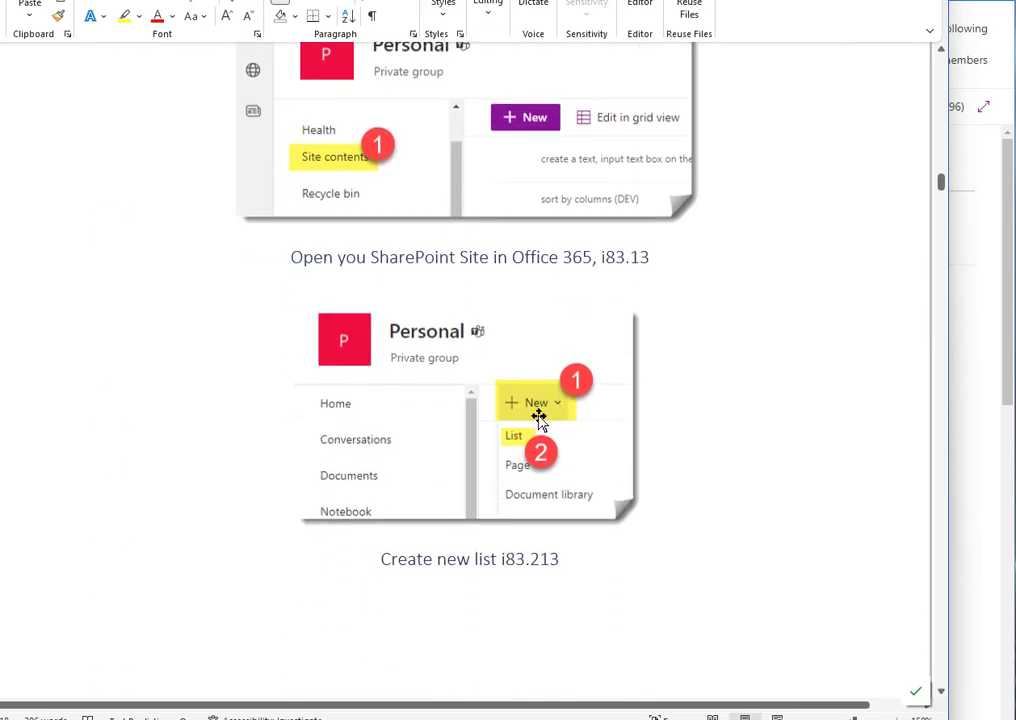
scroll(800, 383, down, 10)
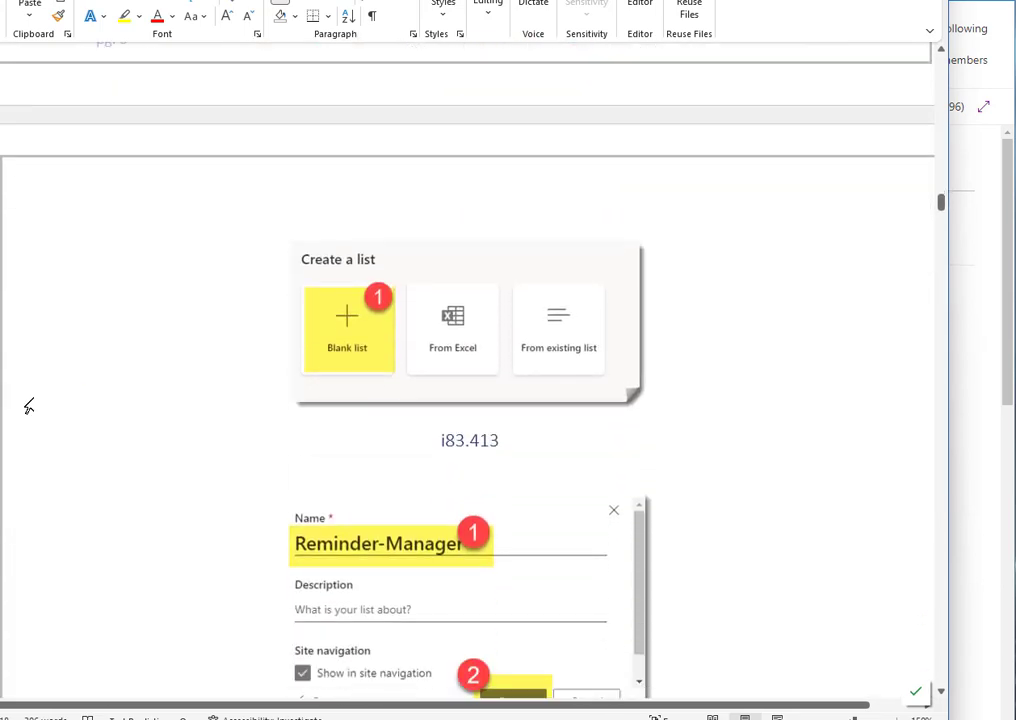
click(980, 386)
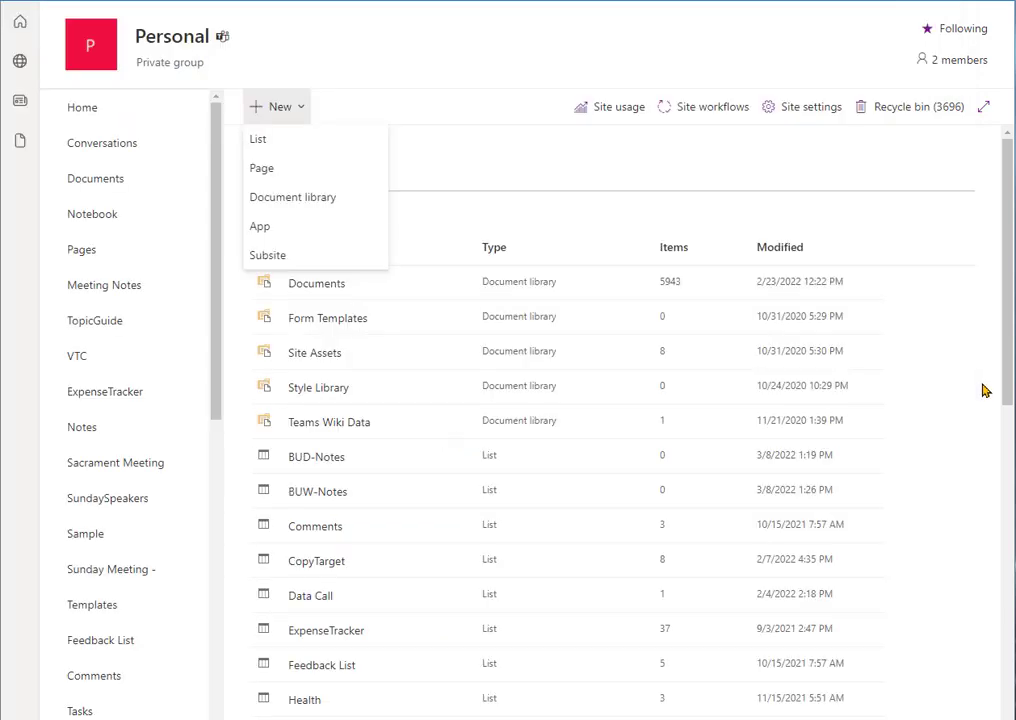
click(285, 107)
click(287, 138)
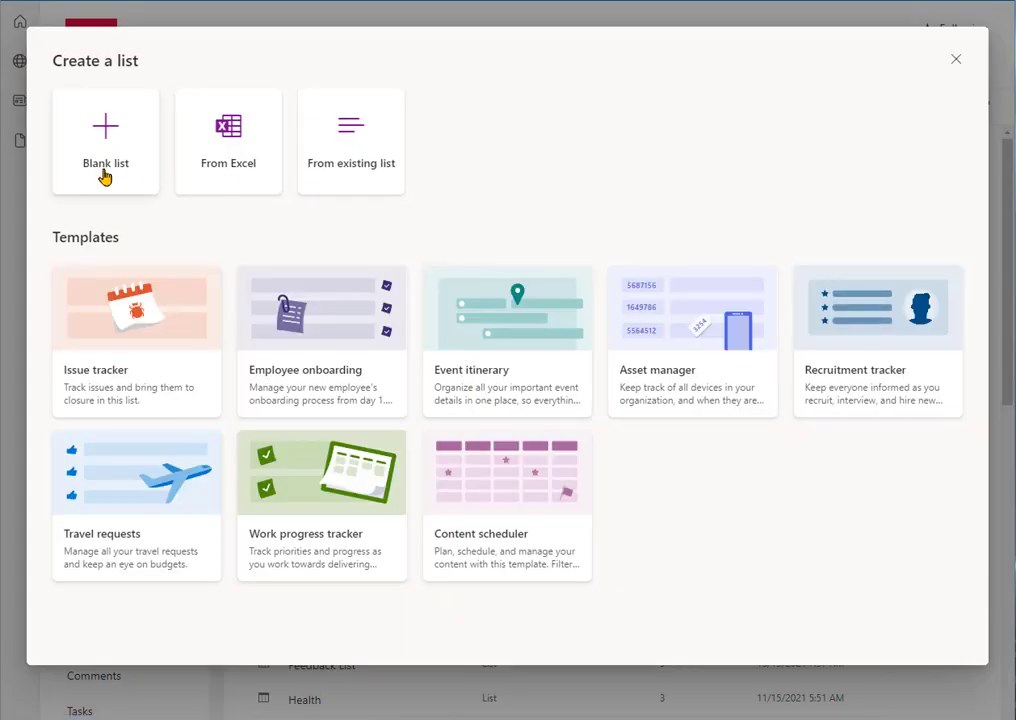
click(101, 177)
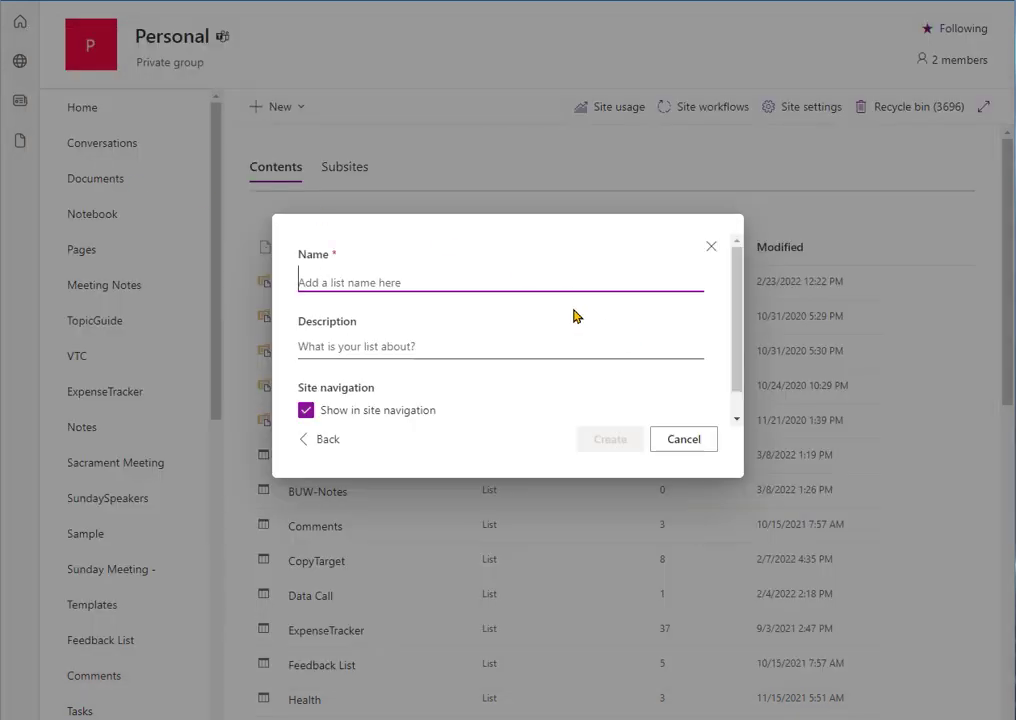
click(711, 246)
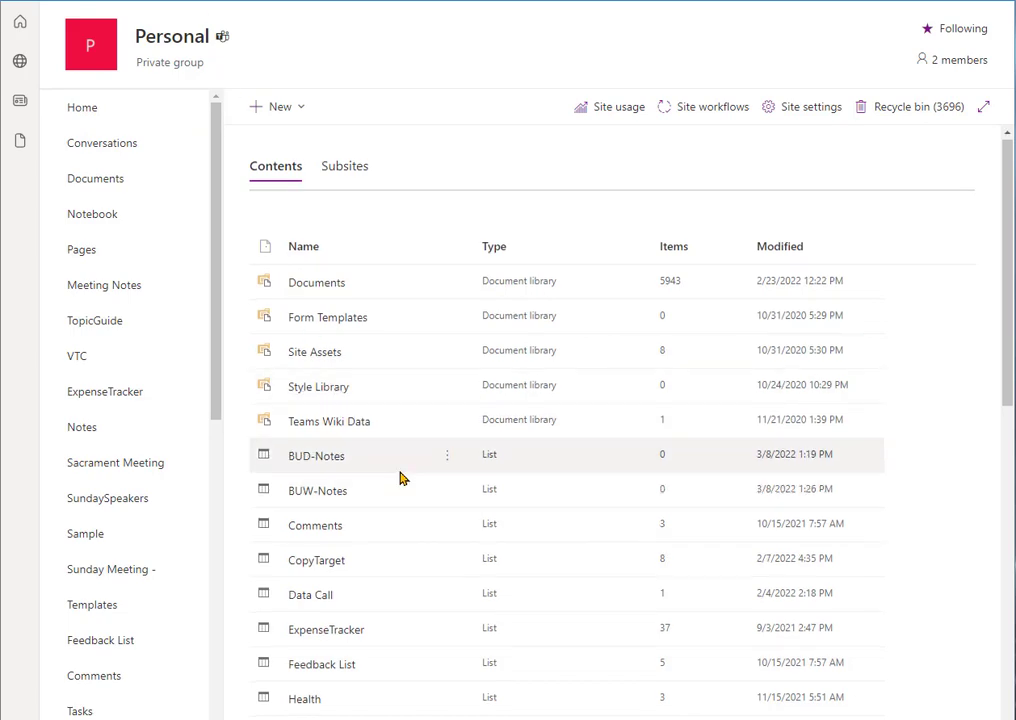
Step: Open the existing Reminder list from the Personal site's contents
scroll(437, 471, down, 3)
scroll(437, 471, down, 4)
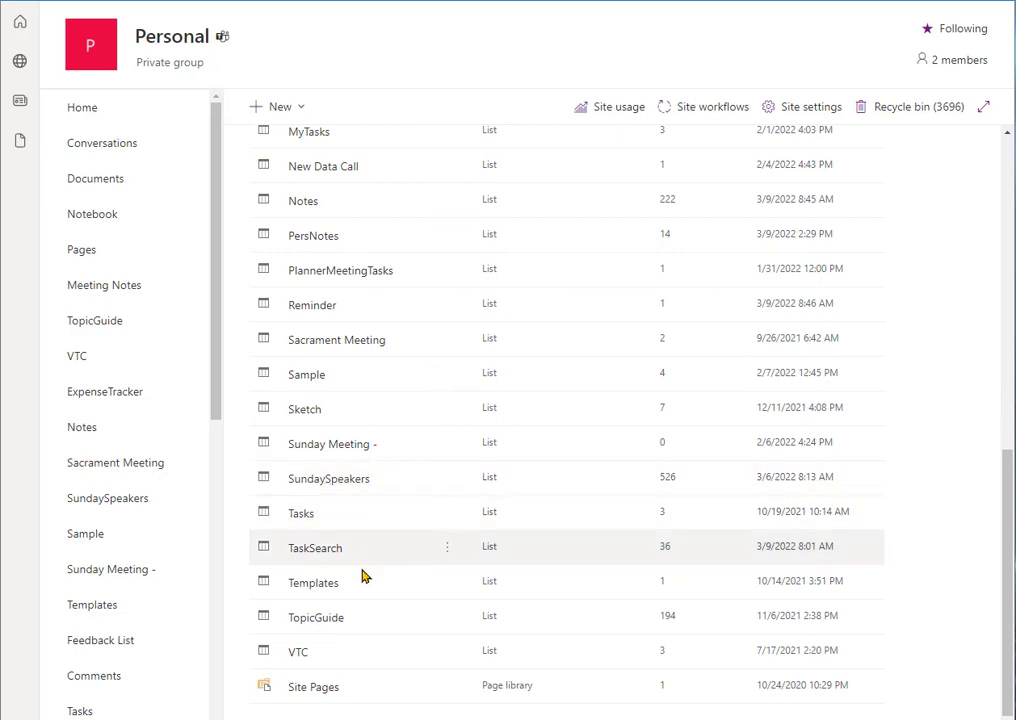
click(315, 308)
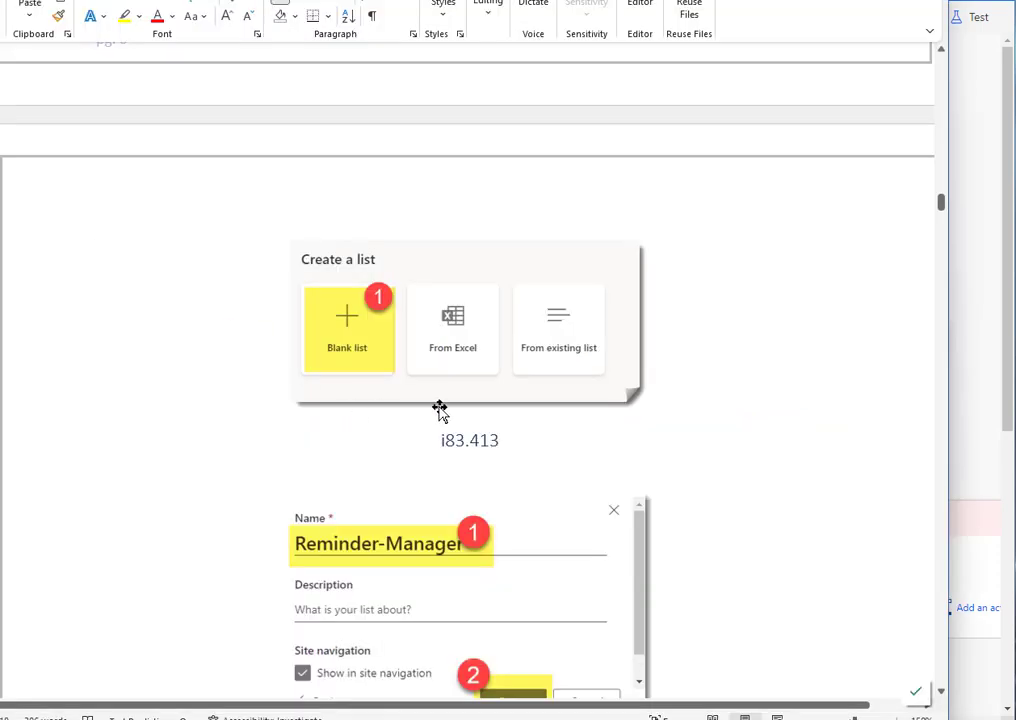
Step: Read the Word guide's section on the columns to add to the Reminder-Manager list and their types
scroll(438, 408, down, 5)
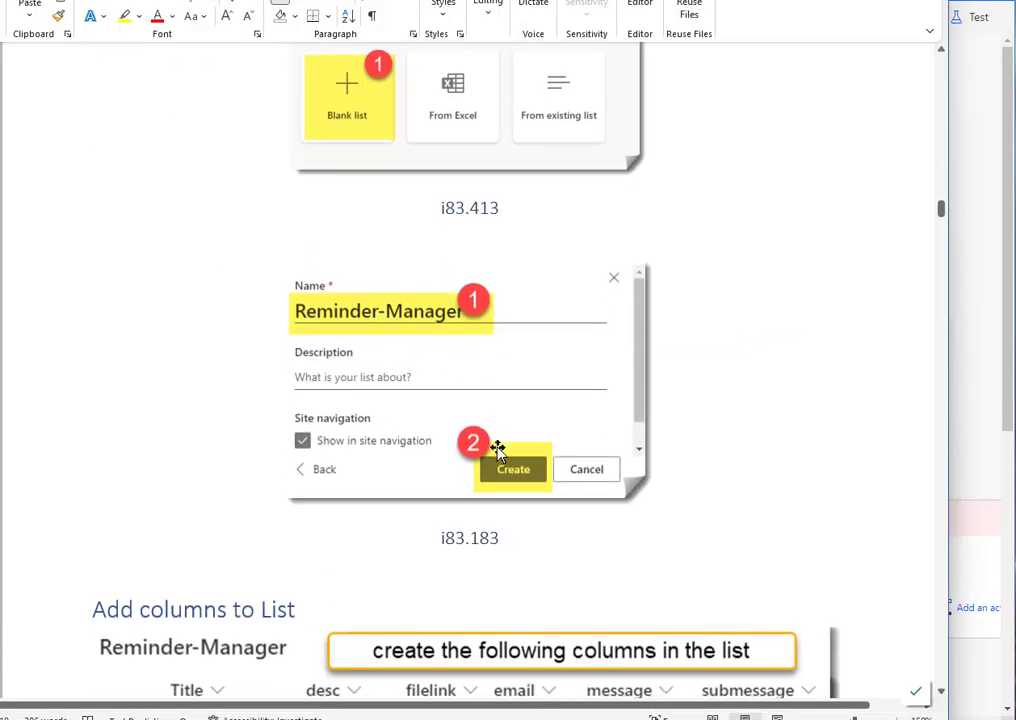
scroll(517, 444, down, 6)
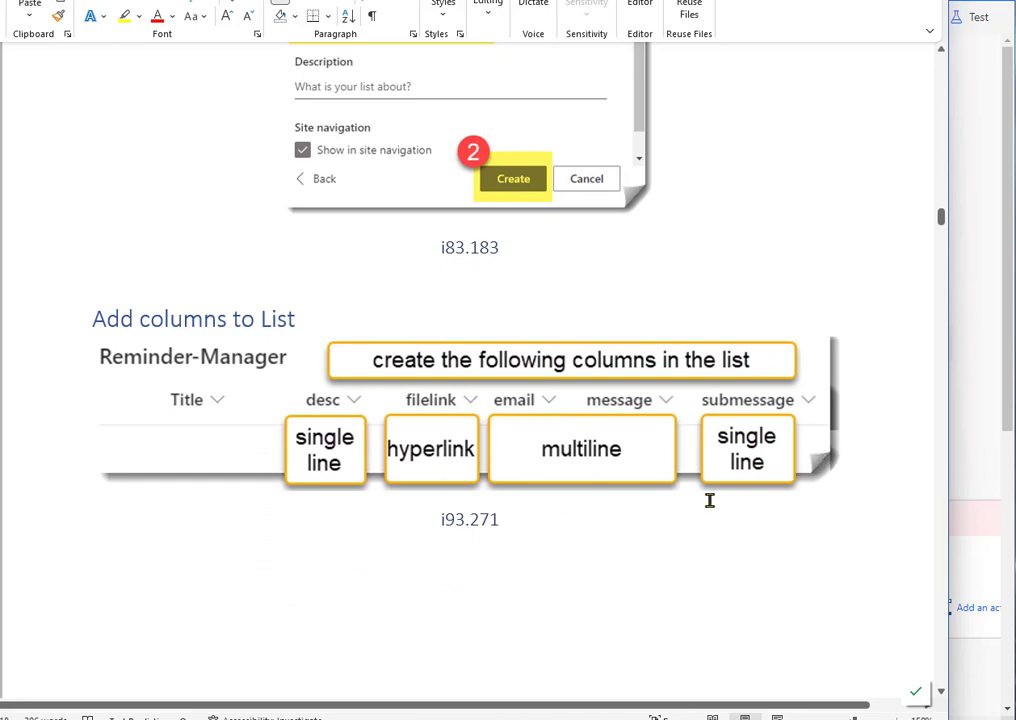
scroll(701, 512, down, 2)
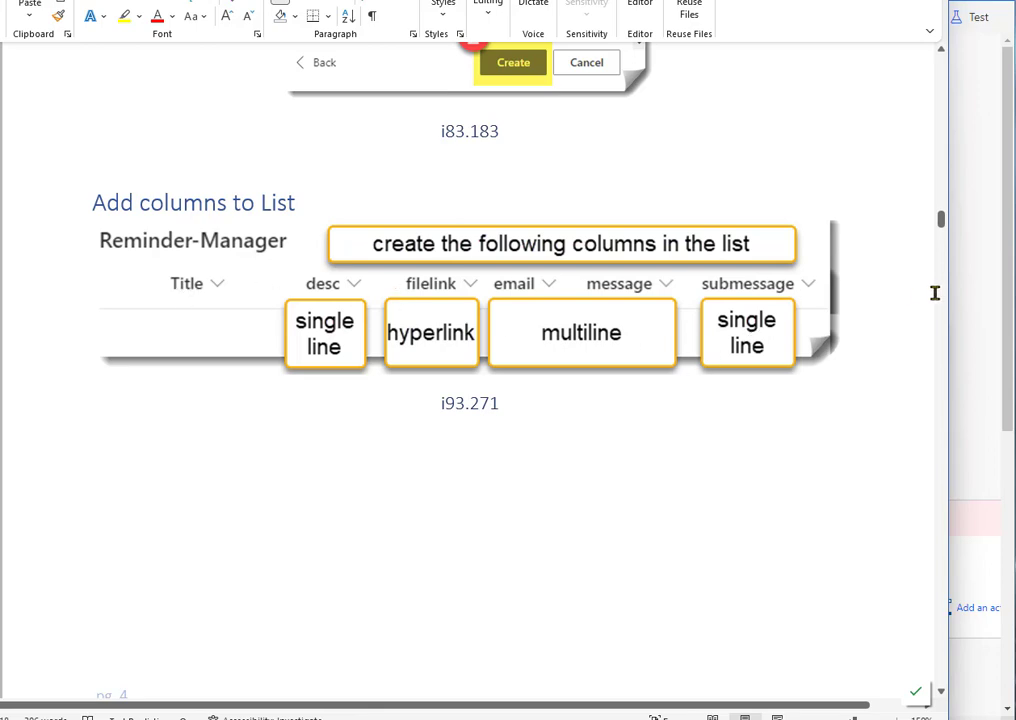
Step: Switch to the SharePoint Reminder list and view the desc column's settings choices and the column types available for a new column
click(970, 305)
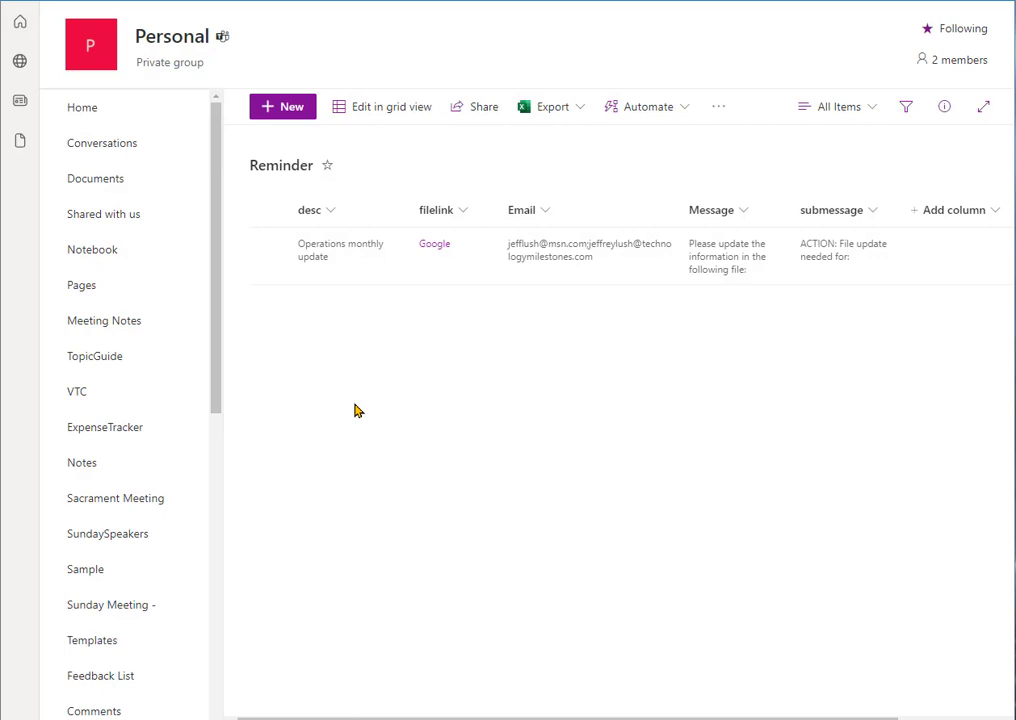
click(335, 210)
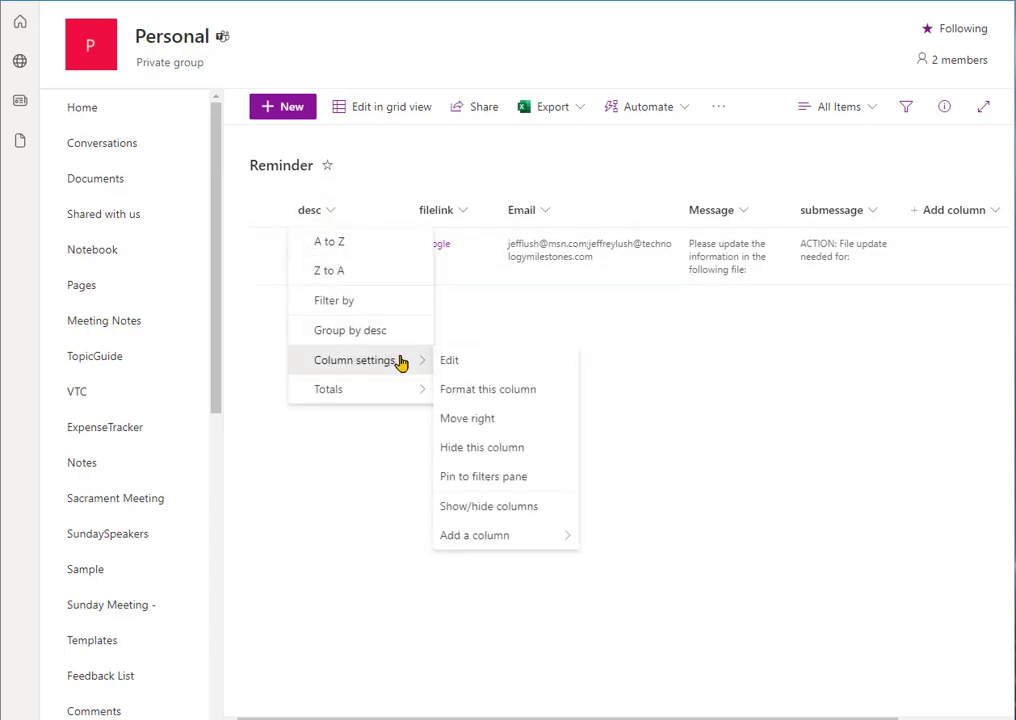
click(749, 375)
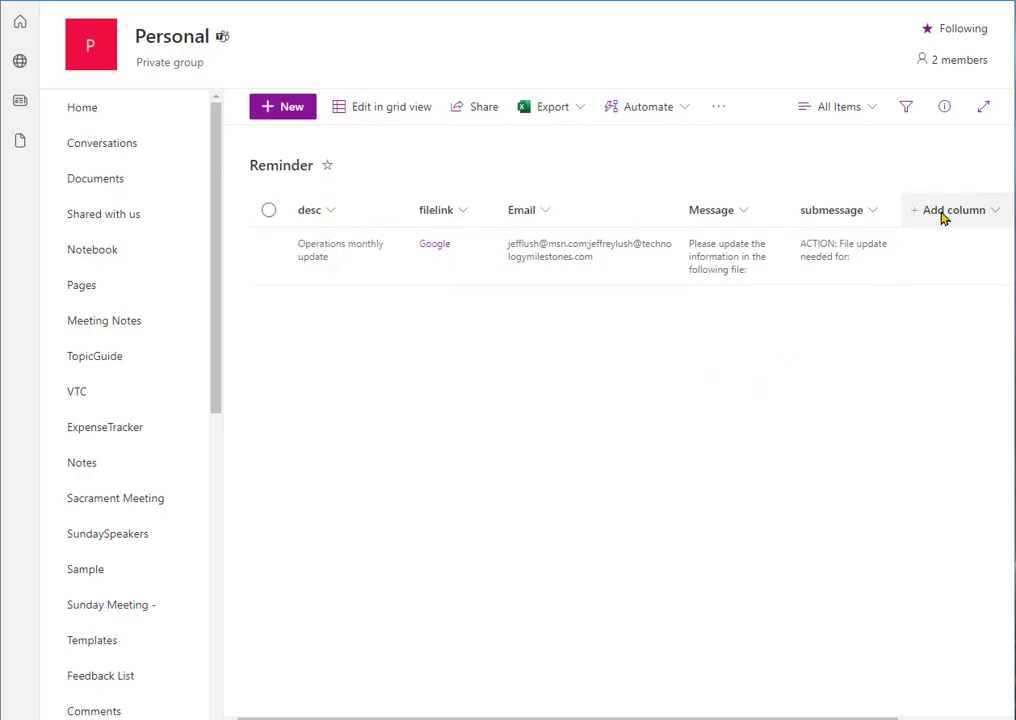
click(941, 212)
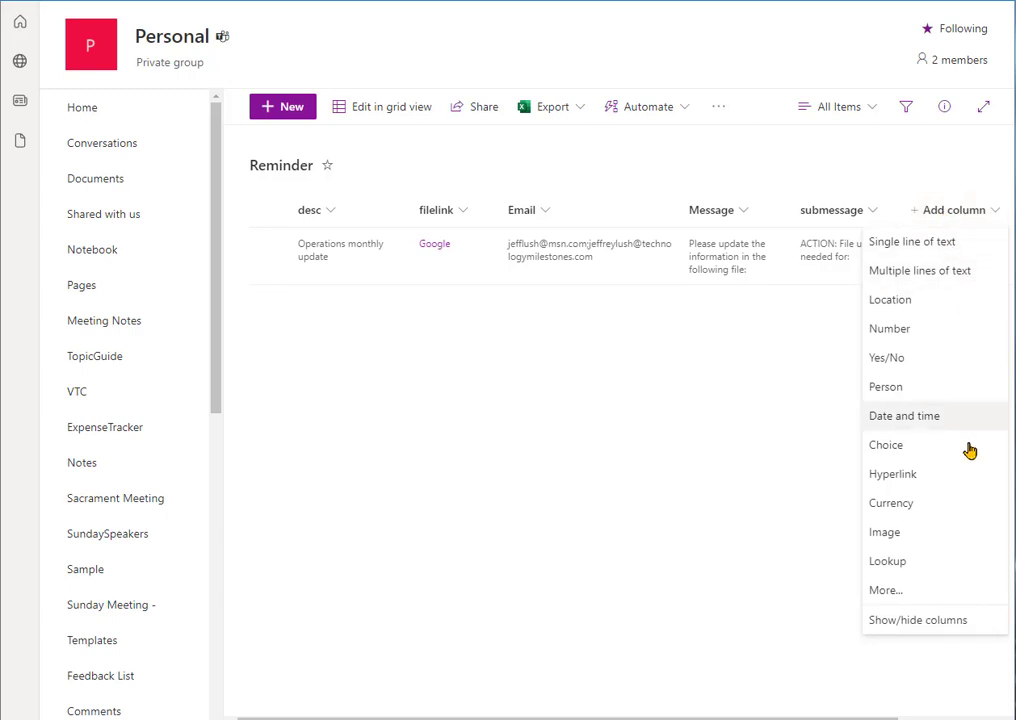
click(590, 442)
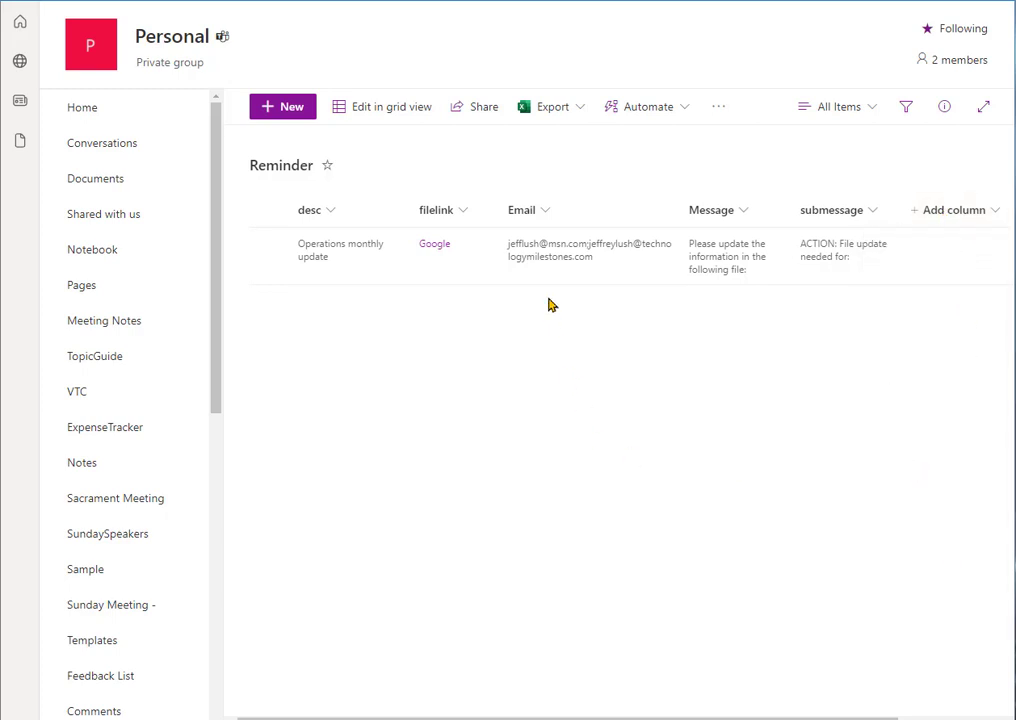
Step: Open the desc column of the Reminder list for editing to view its type
click(333, 212)
mouse_move(404, 368)
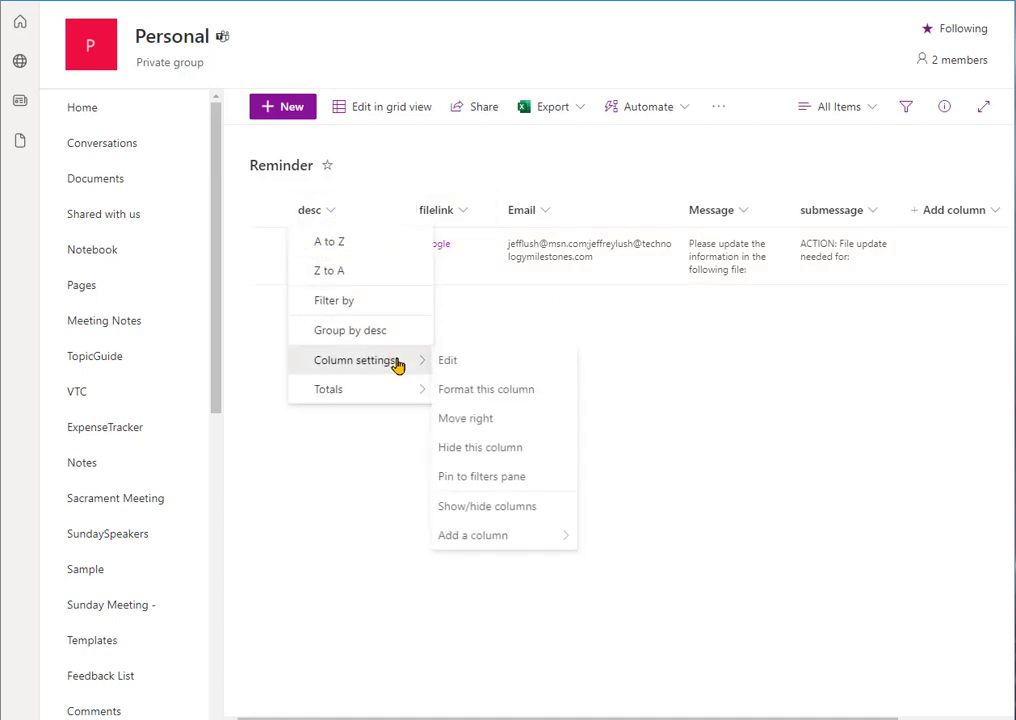
click(474, 359)
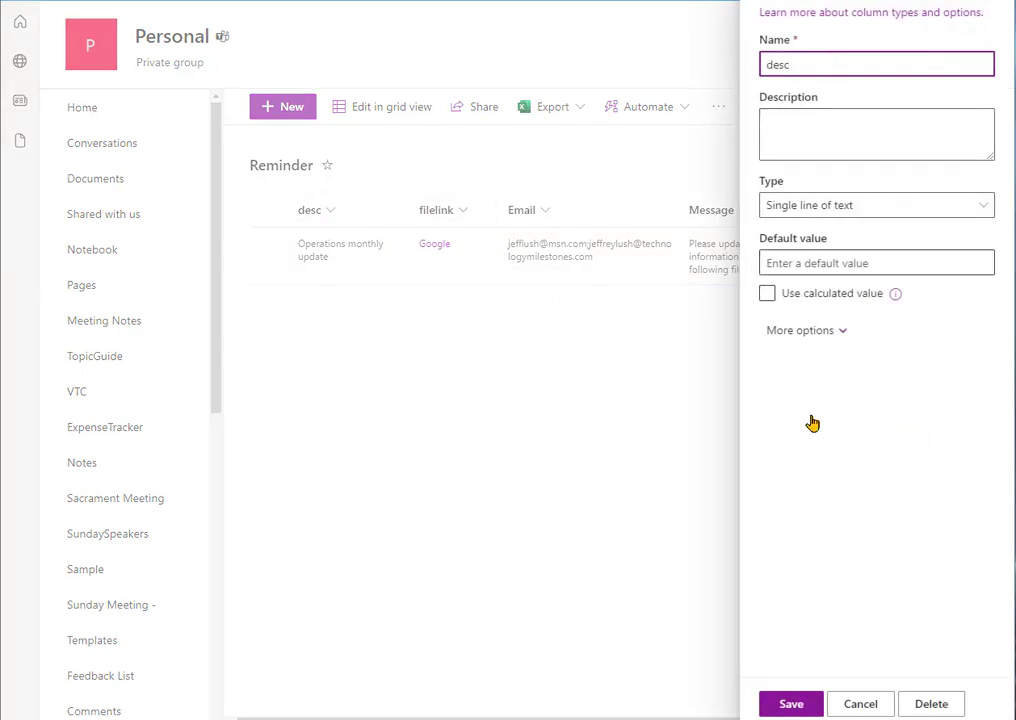
Step: Cancel editing the desc column and read the Word guide's section on hiding Title and removing it as a default field
click(860, 705)
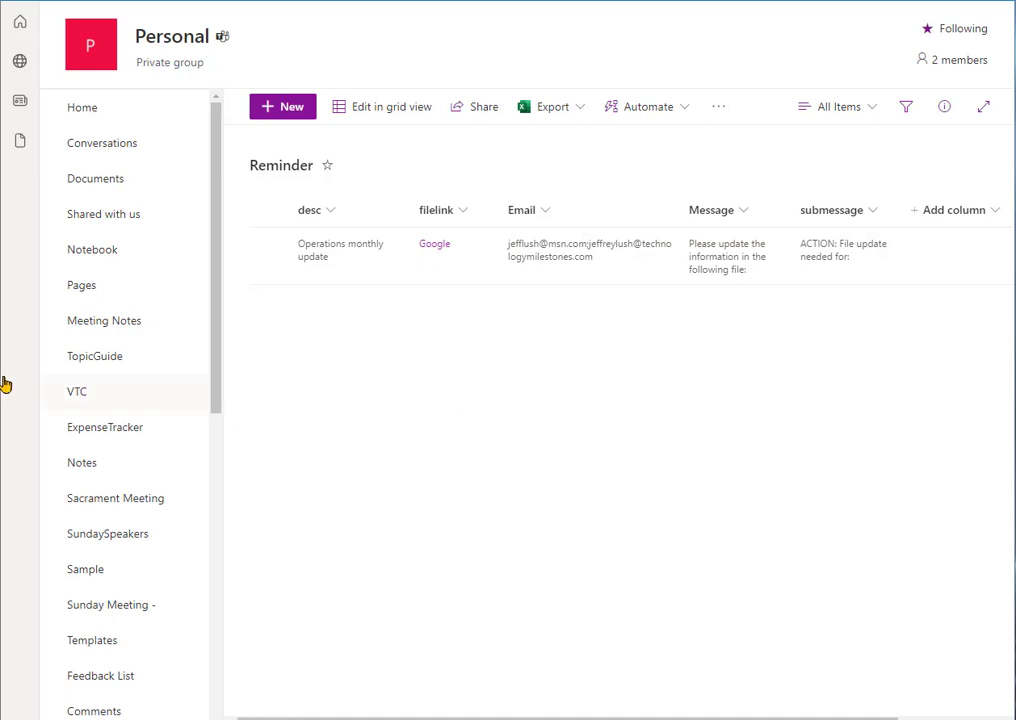
key(alt+Tab)
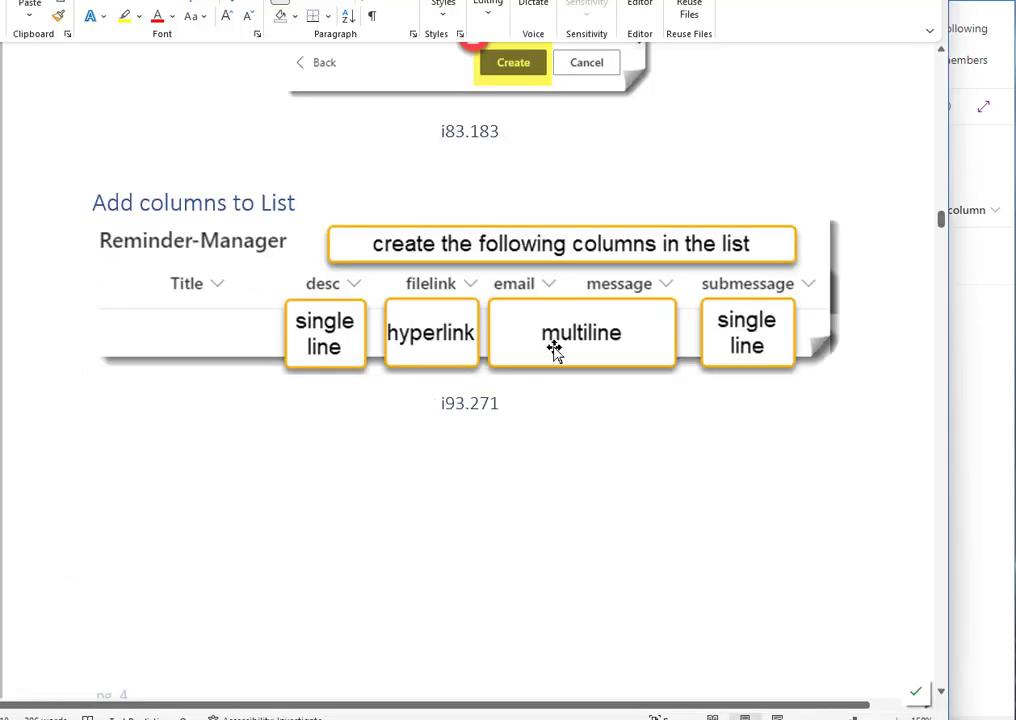
scroll(511, 502, down, 12)
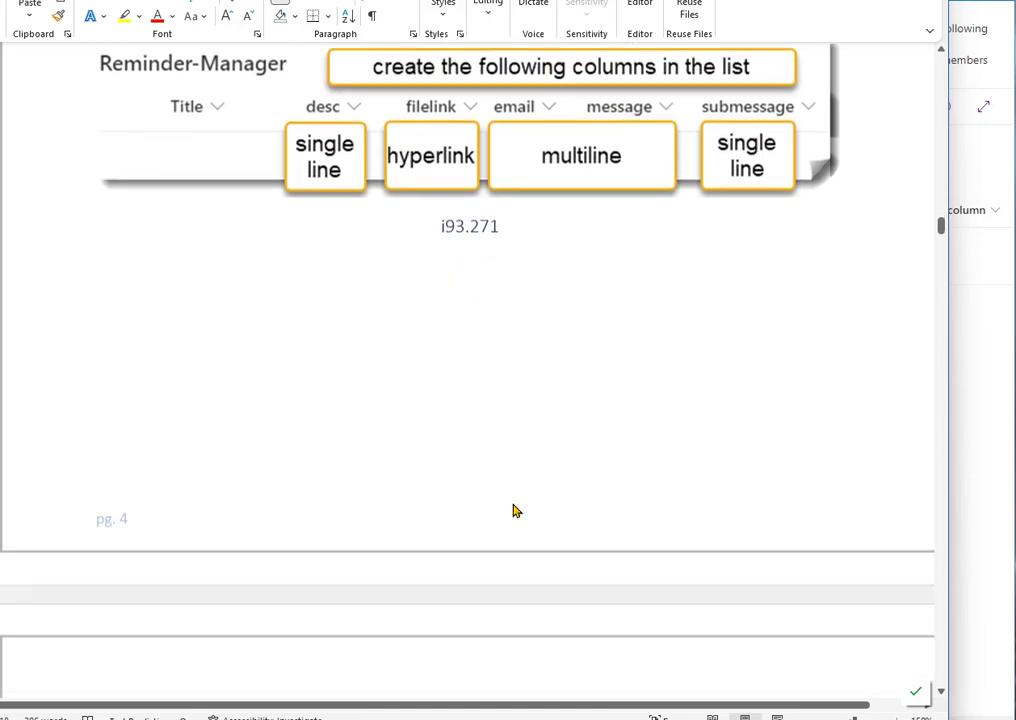
scroll(545, 500, down, 3)
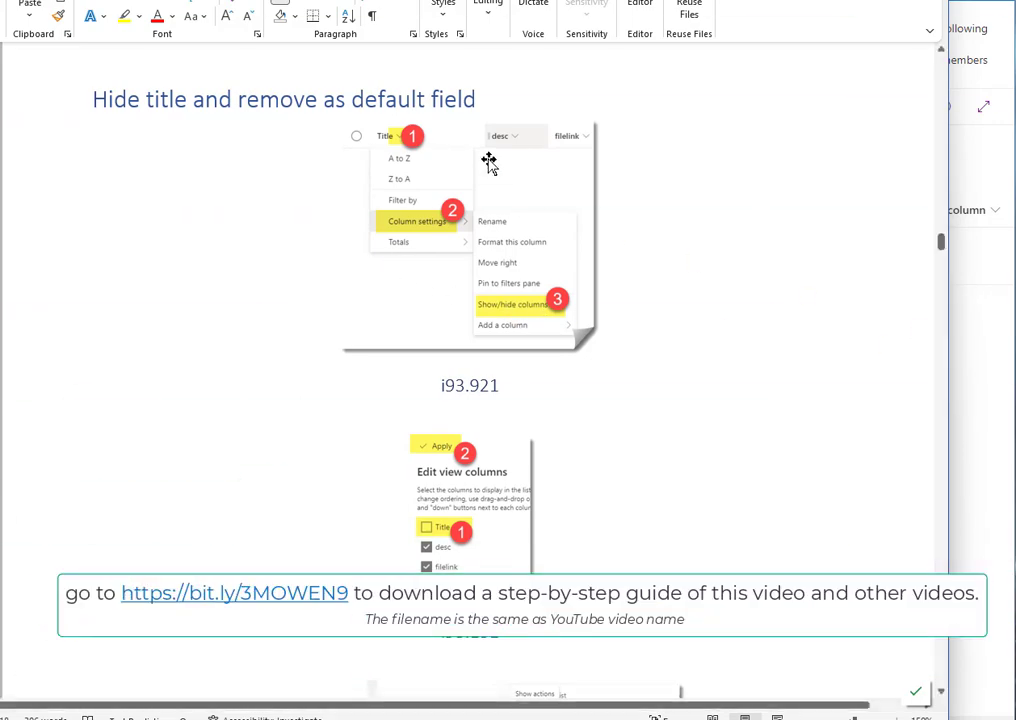
Step: Switch to the SharePoint Reminder list and examine the Title option in its show/hide columns settings, closing them without applying
click(985, 412)
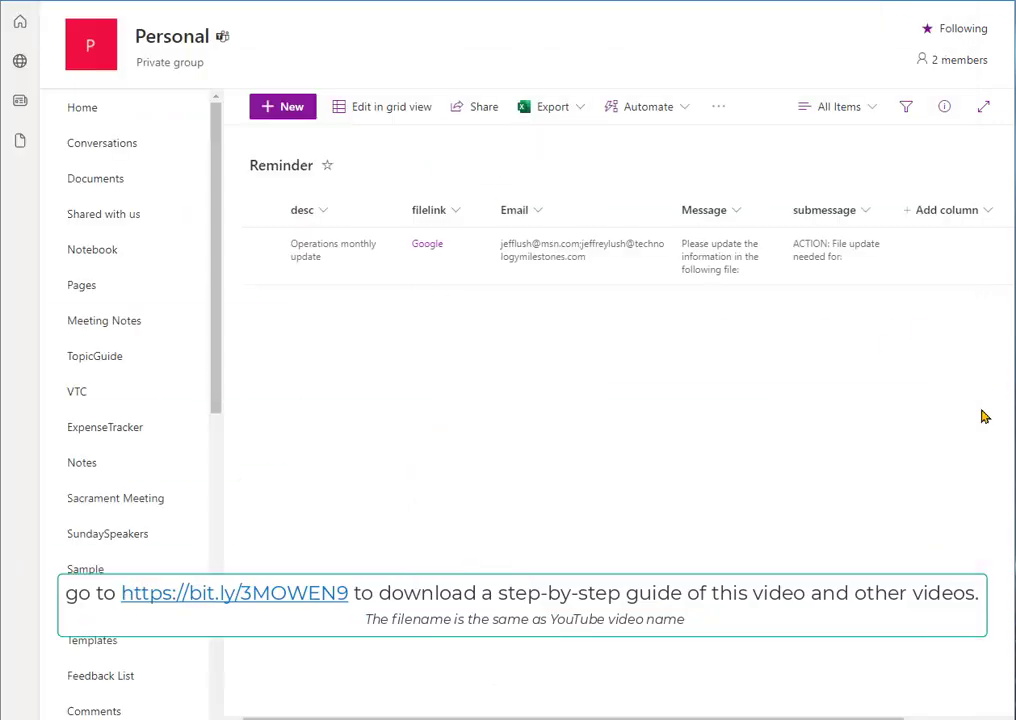
click(323, 211)
mouse_move(384, 368)
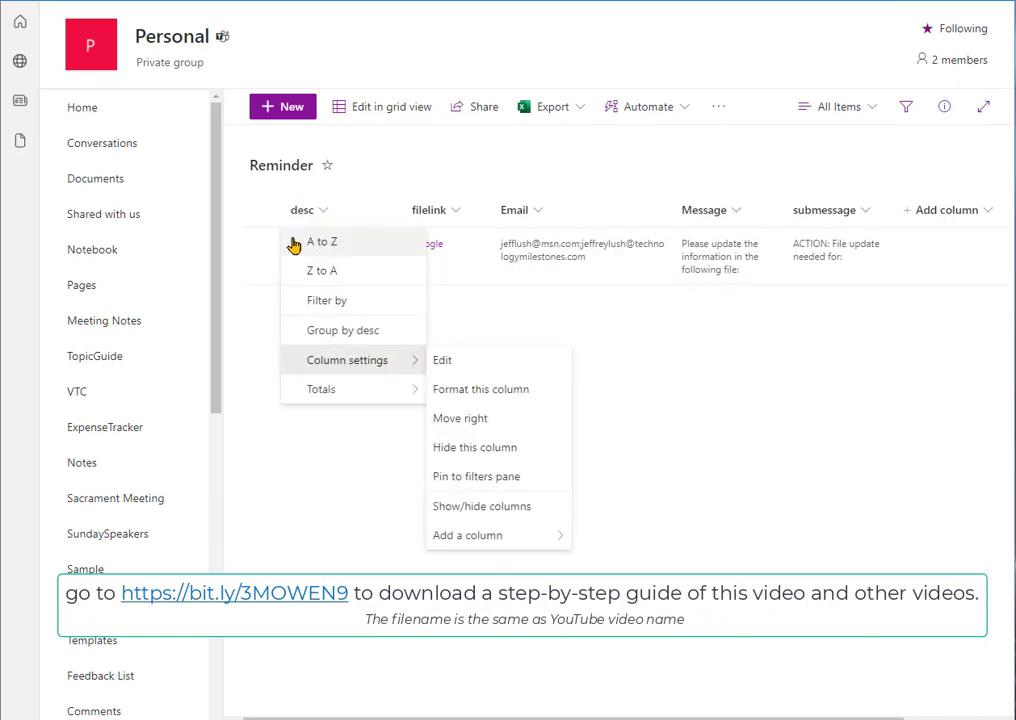
click(525, 508)
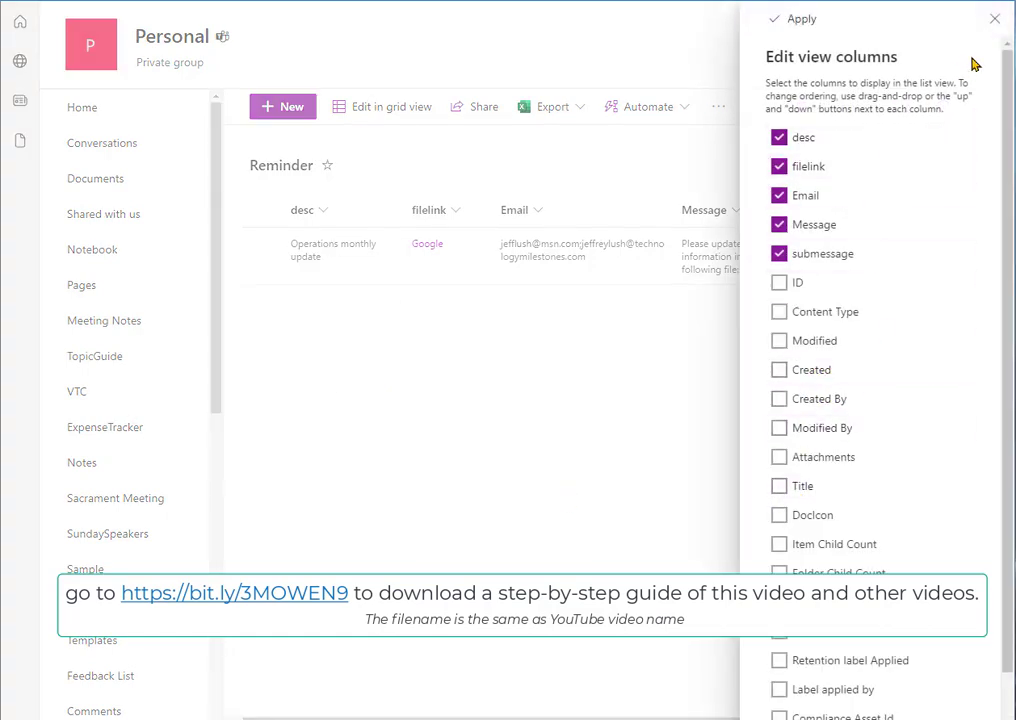
click(779, 488)
click(779, 488)
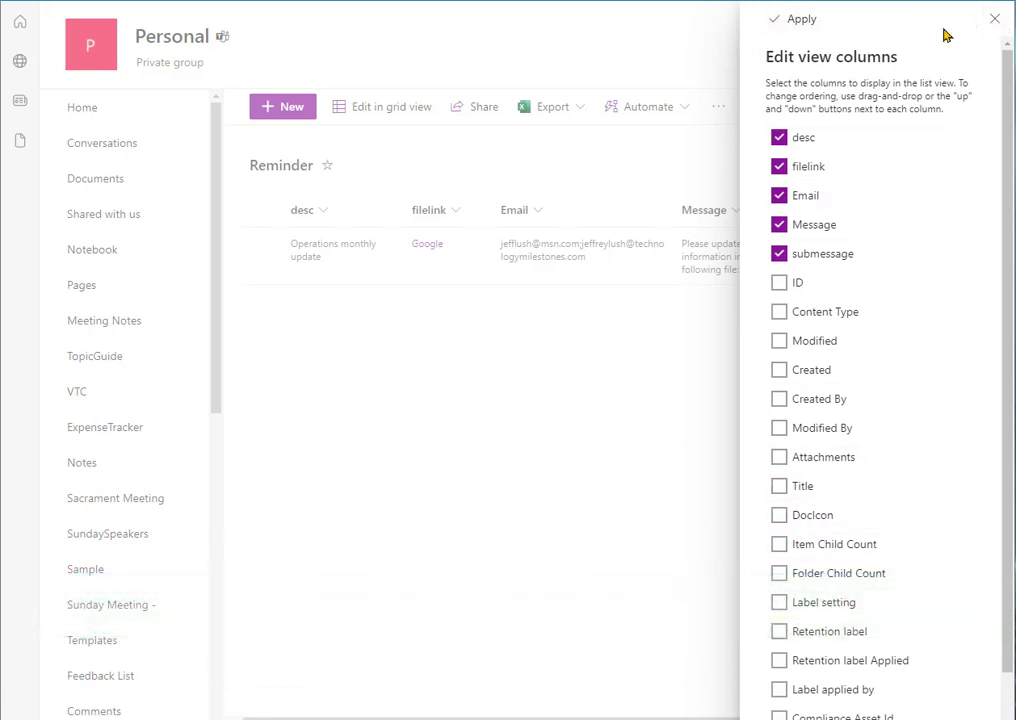
click(993, 17)
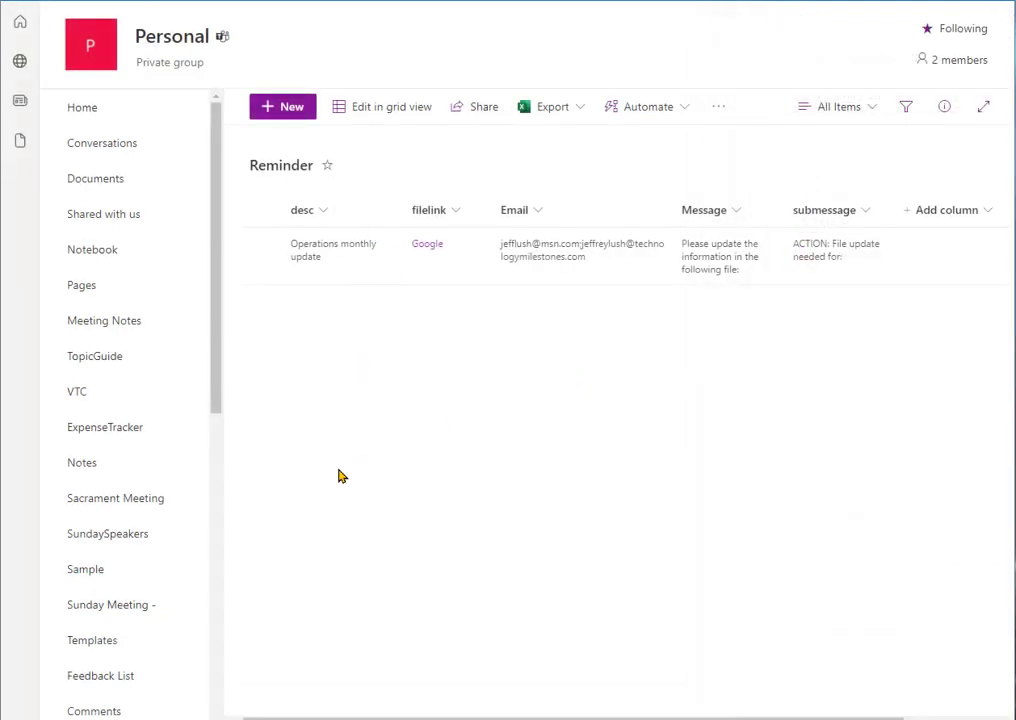
Step: Open the Reminder list's settings page from the Personal site's contents
scroll(152, 470, down, 3)
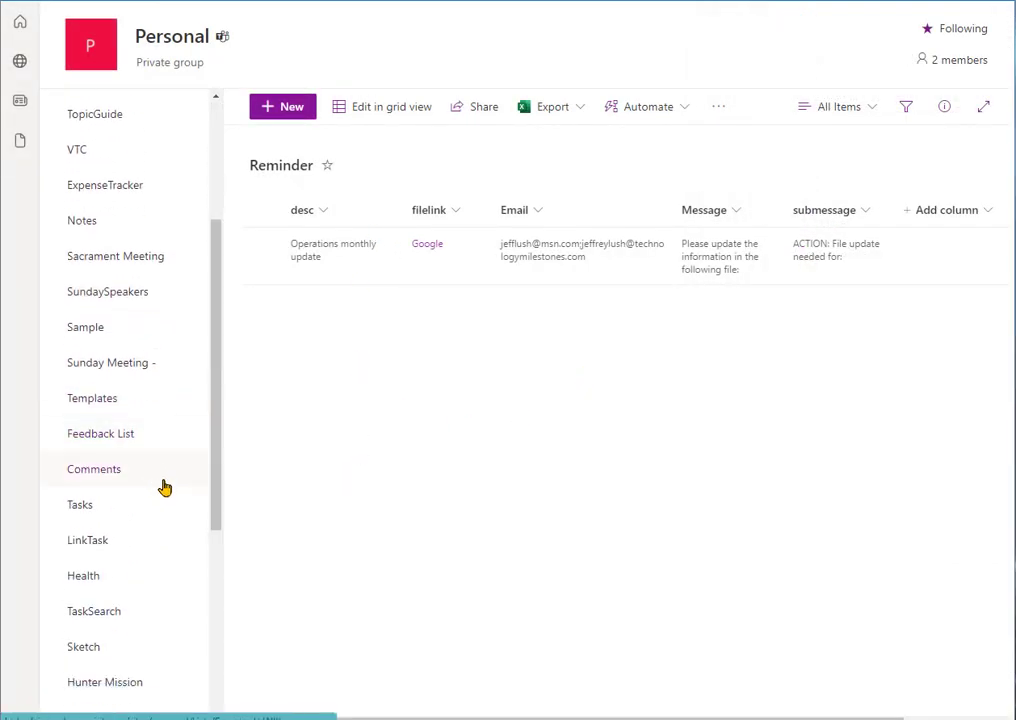
scroll(145, 640, down, 5)
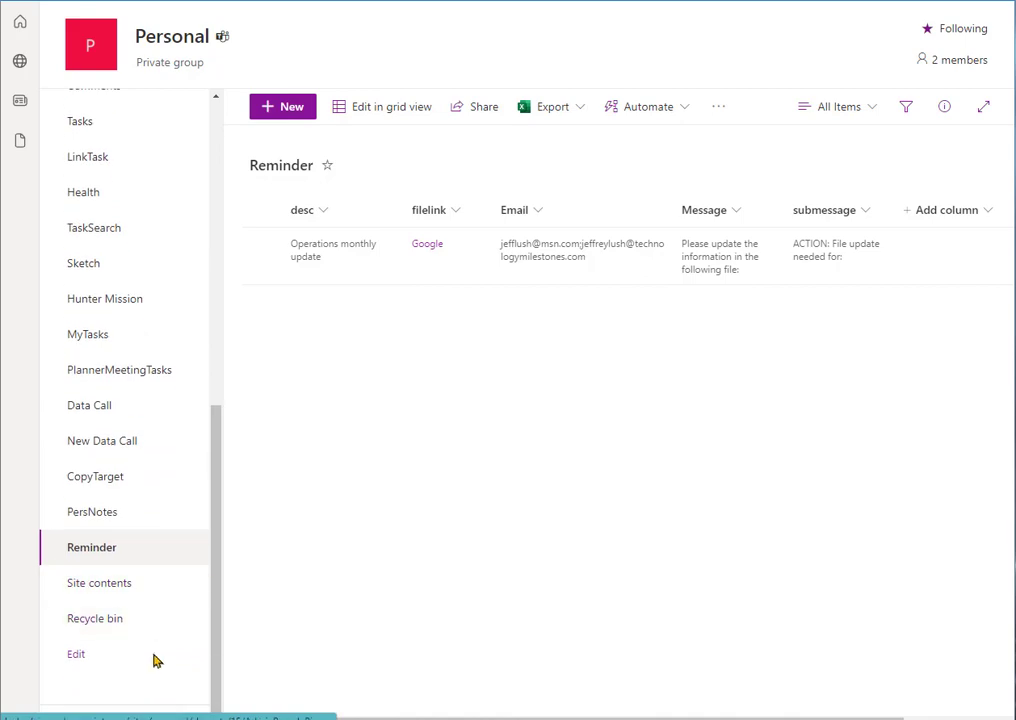
click(124, 588)
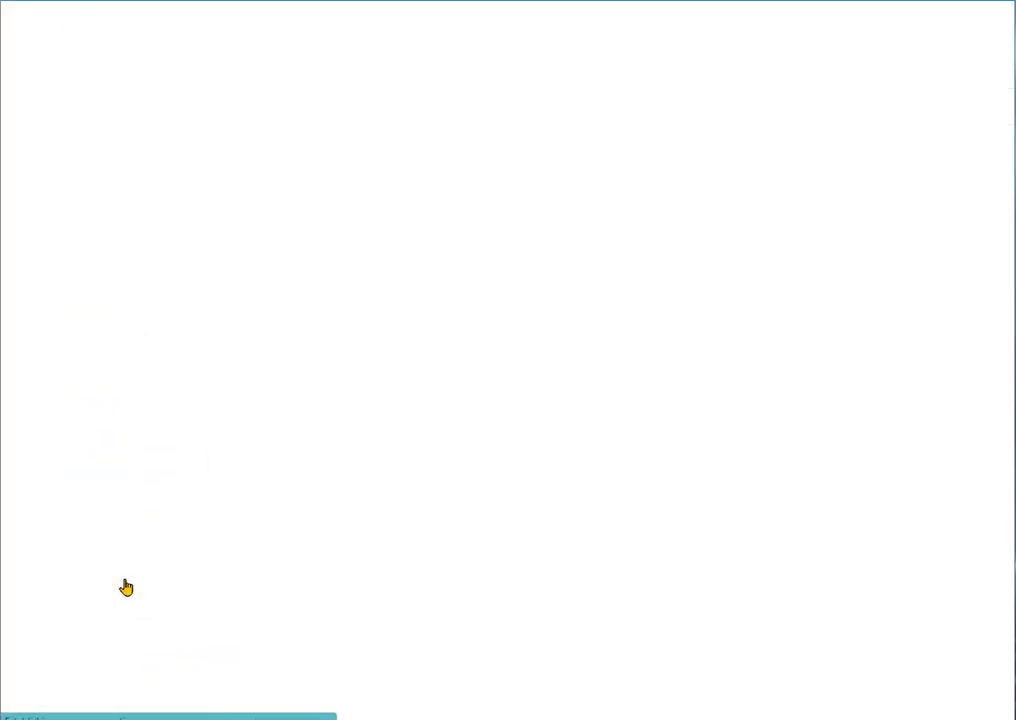
scroll(363, 408, down, 7)
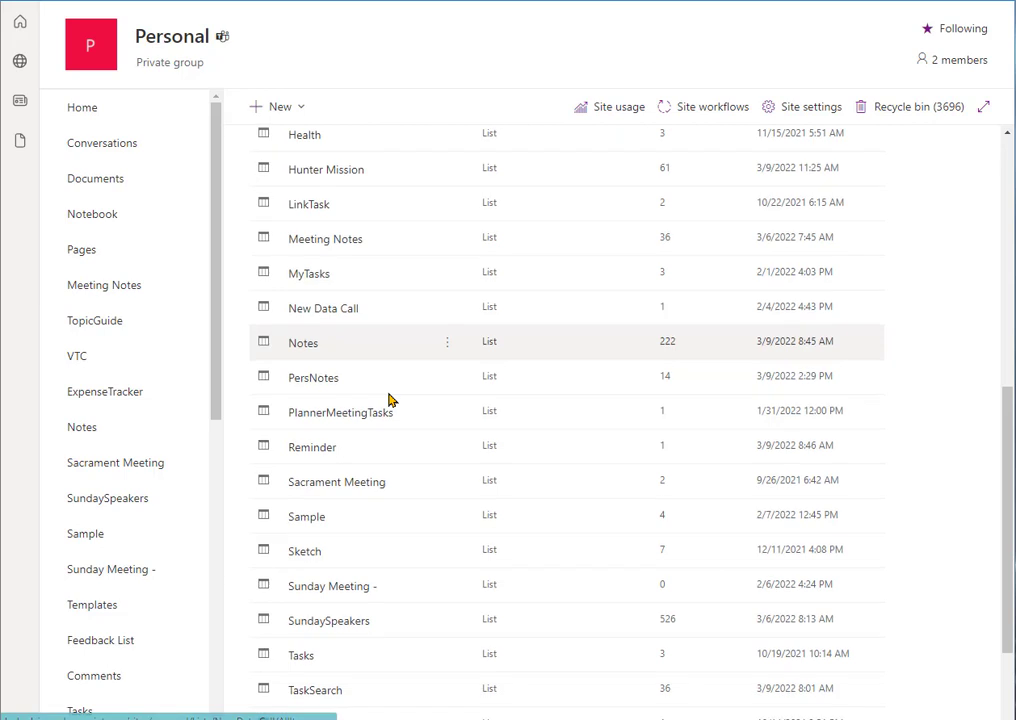
click(447, 446)
click(511, 510)
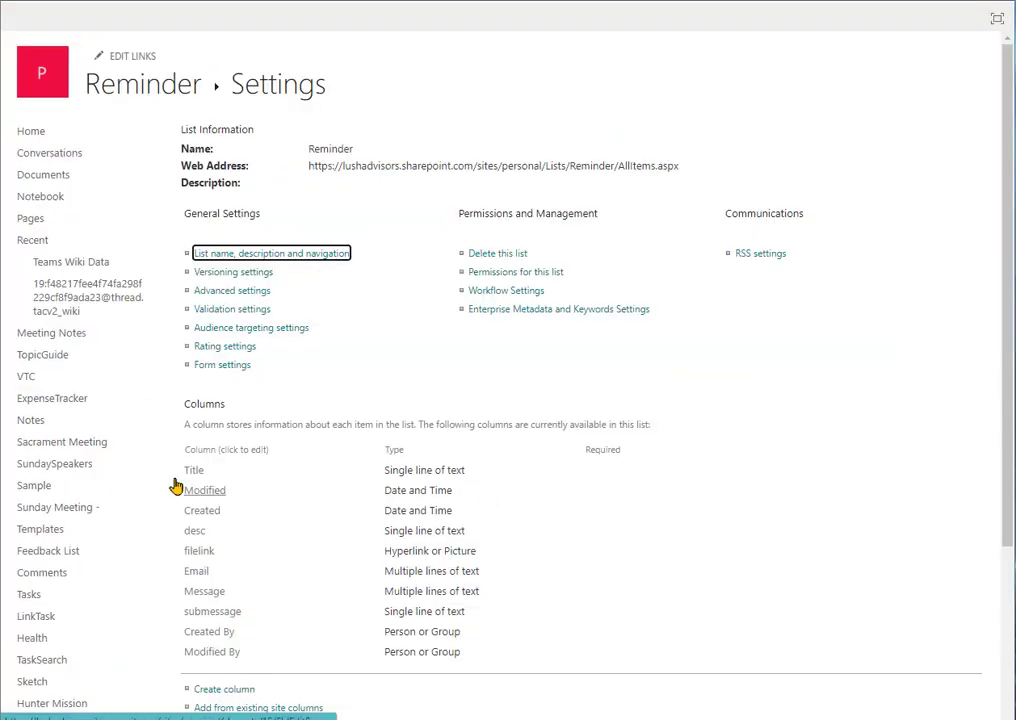
Step: Examine the Title column's settings, including whether it must contain information, and return to the Reminder list's settings
triple_click(604, 472)
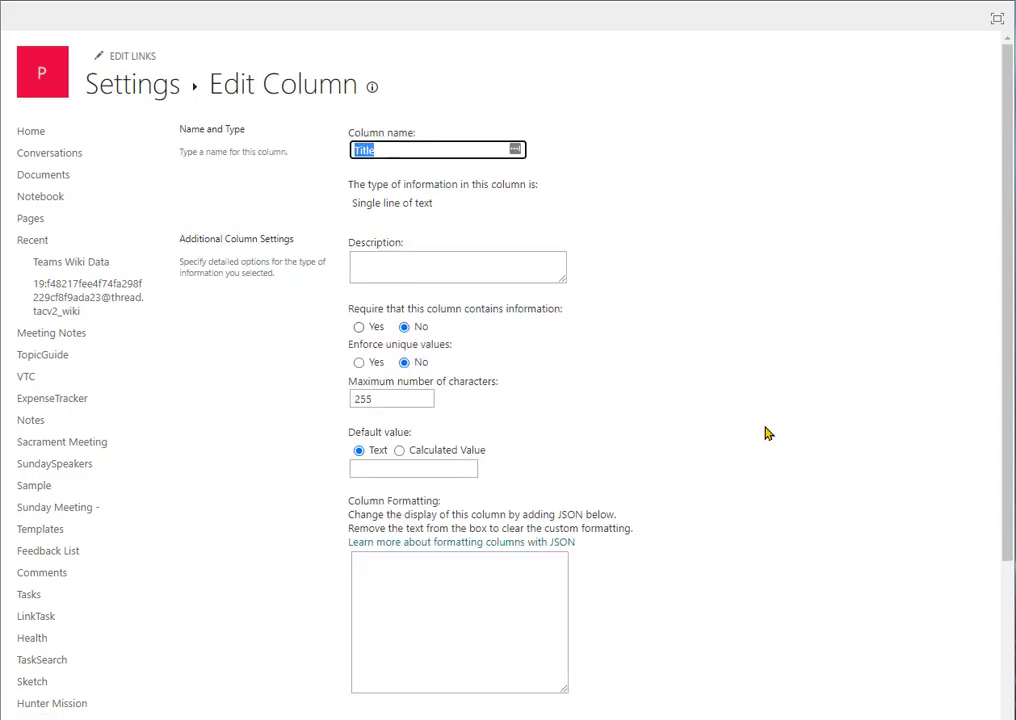
scroll(796, 442, down, 3)
scroll(830, 470, down, 3)
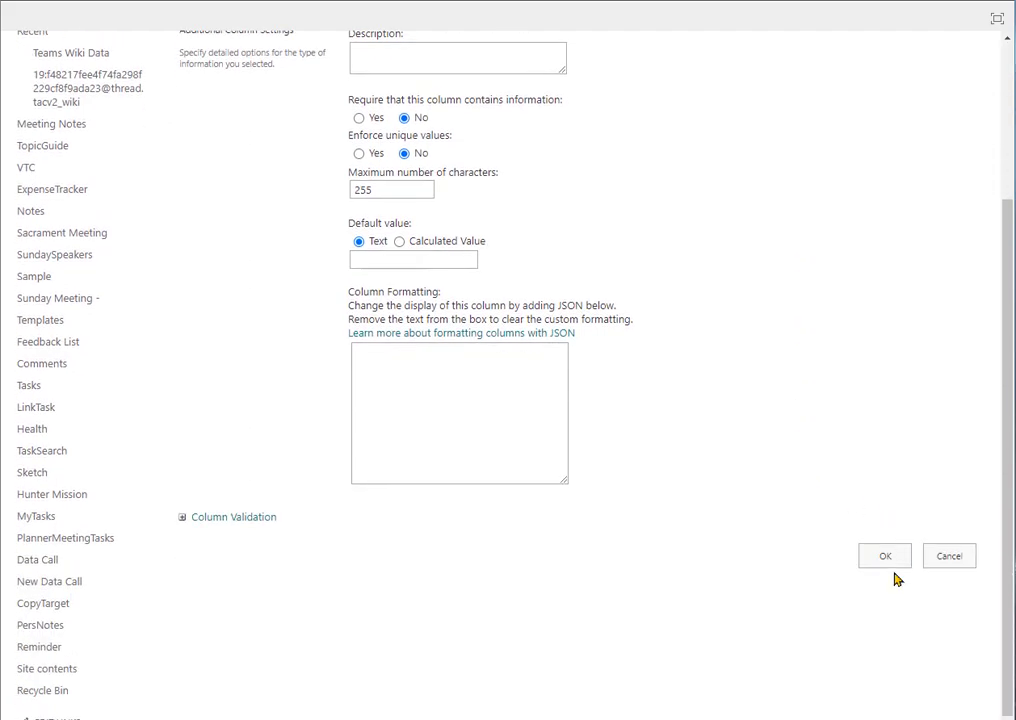
middle_click(828, 398)
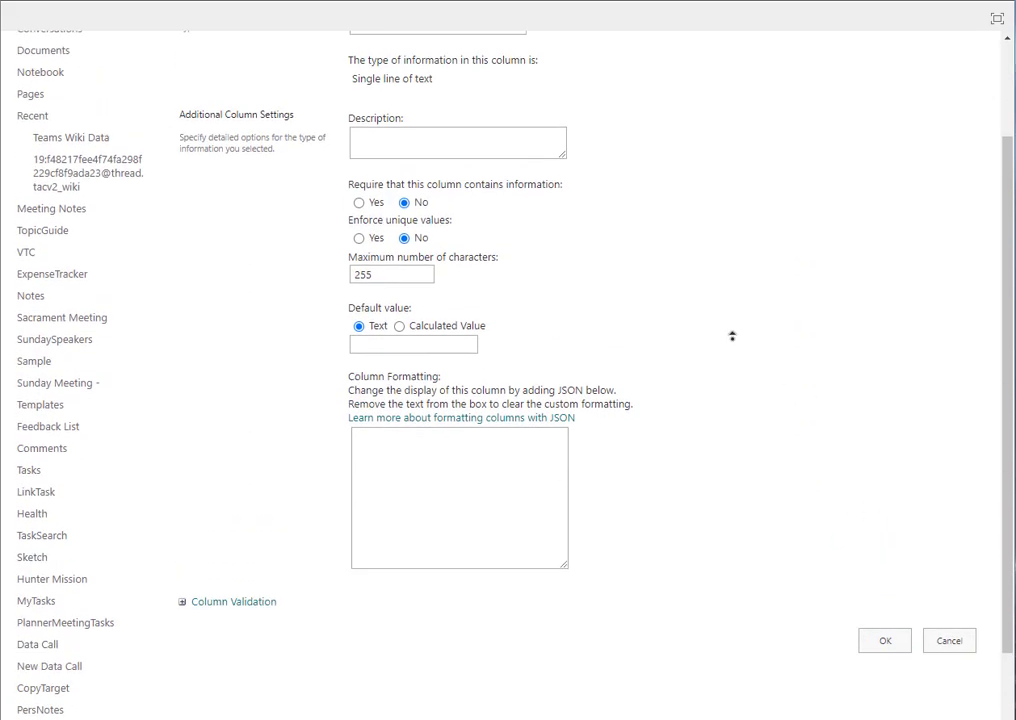
middle_click(737, 347)
scroll(650, 125, up, 2)
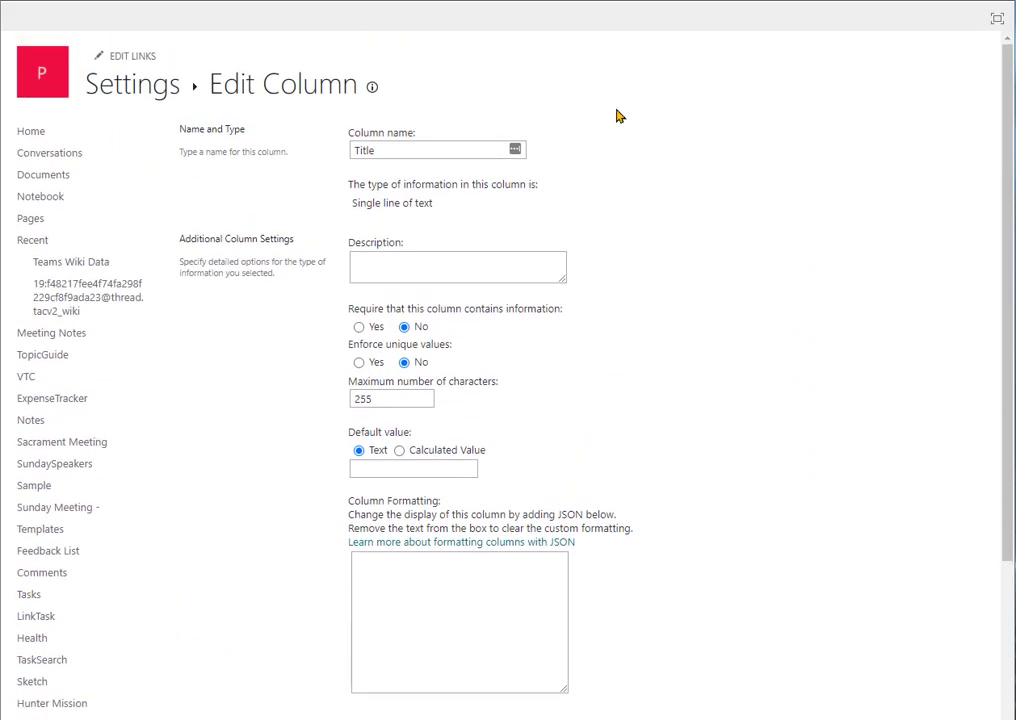
click(132, 80)
Step: Switch to the Word guide and read from hiding Title through adding the email message data to building the automation
key(alt+Tab)
scroll(594, 265, down, 4)
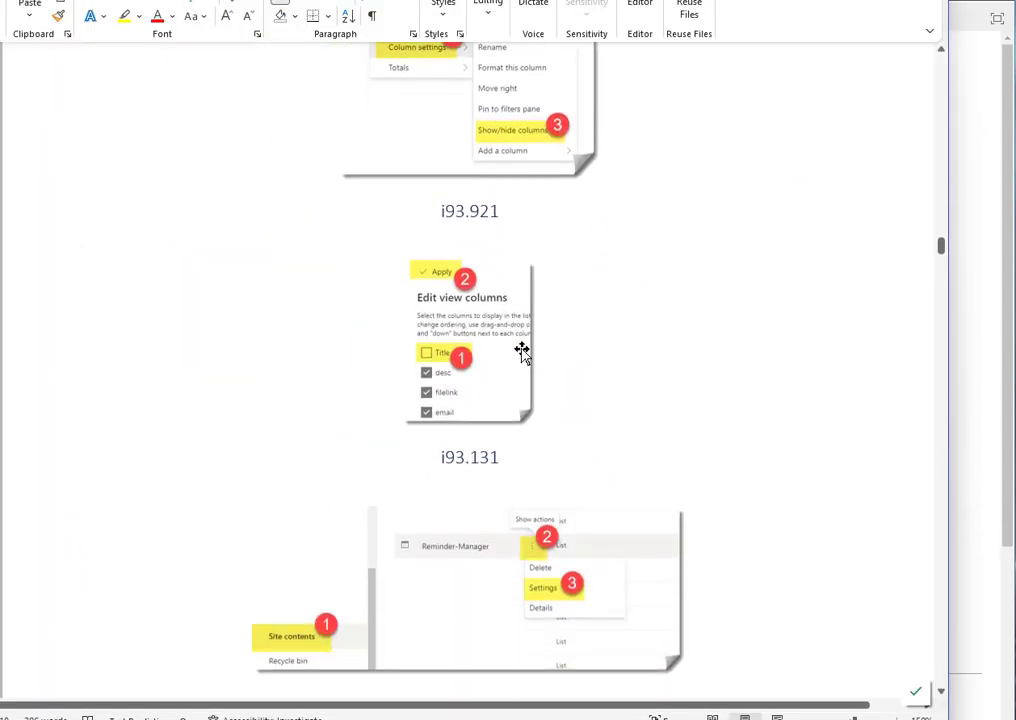
scroll(522, 350, down, 4)
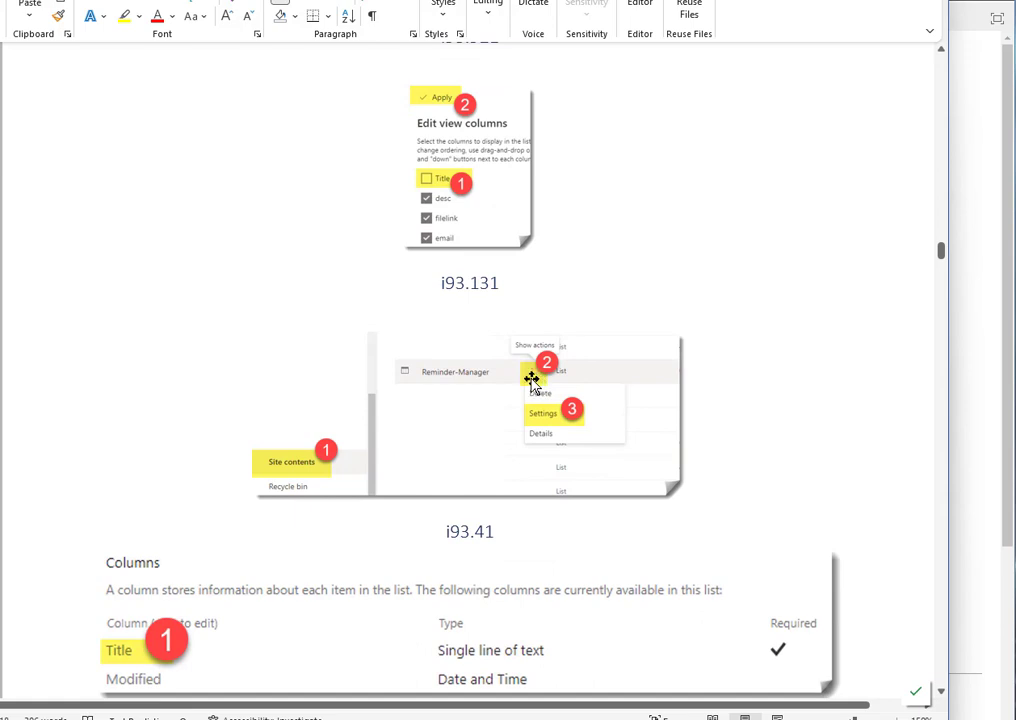
scroll(703, 397, down, 6)
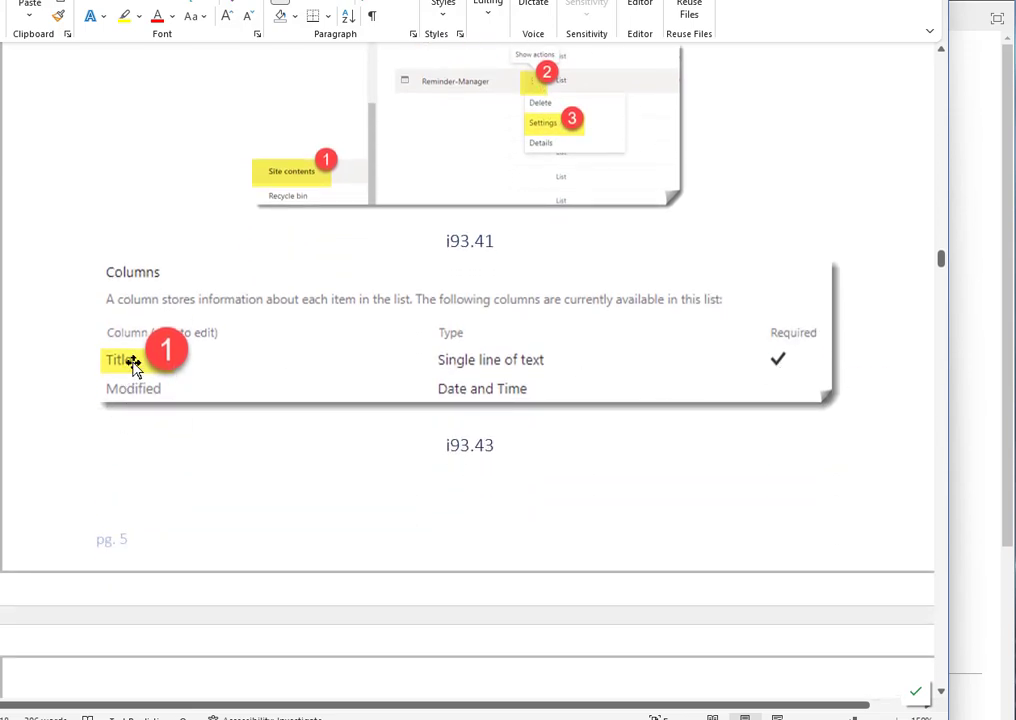
scroll(363, 467, down, 7)
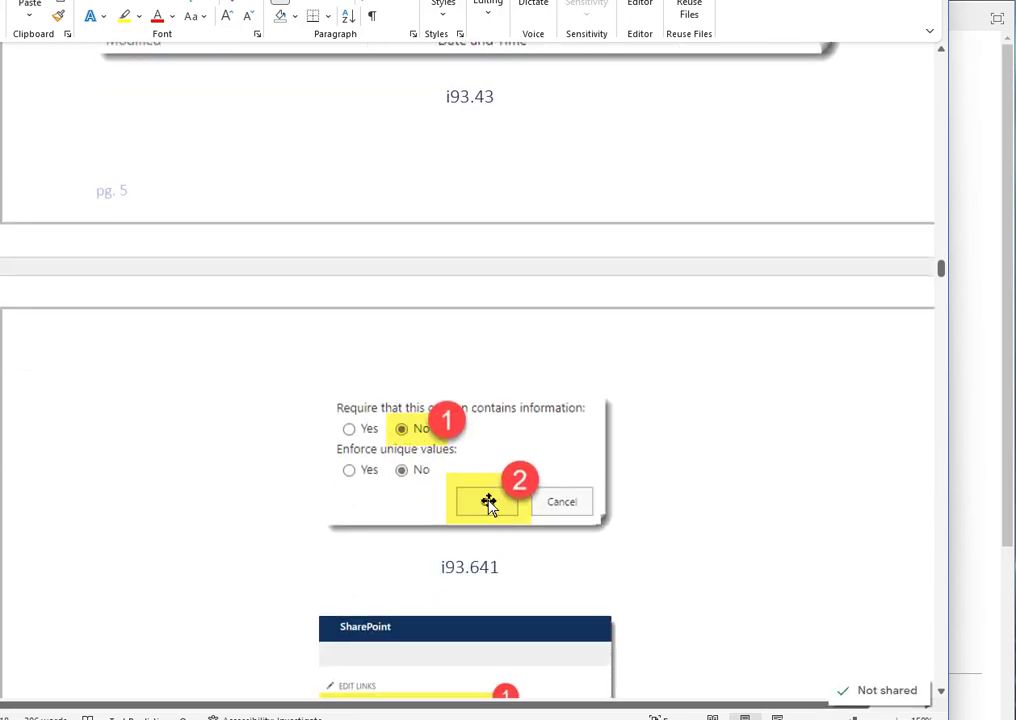
scroll(670, 467, down, 3)
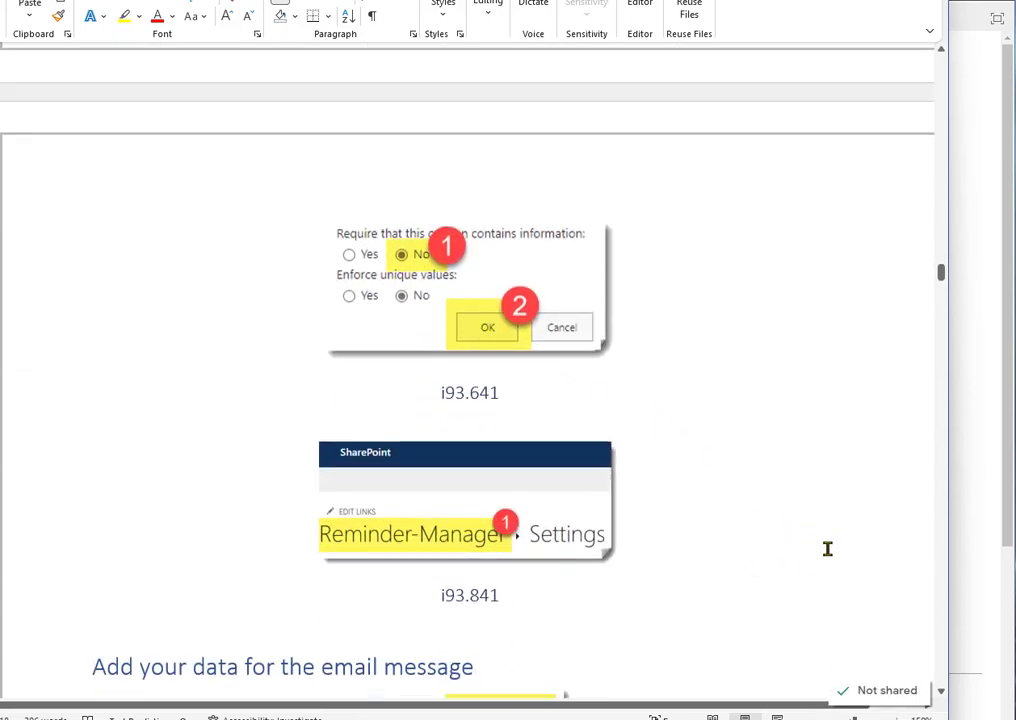
scroll(758, 548, down, 3)
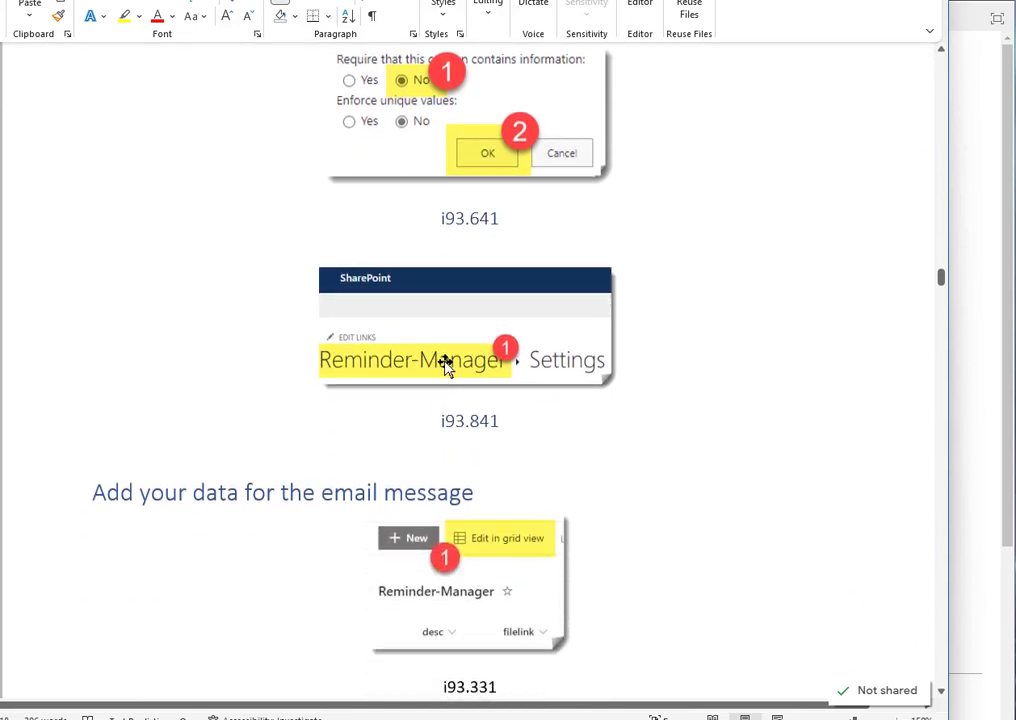
scroll(616, 451, down, 5)
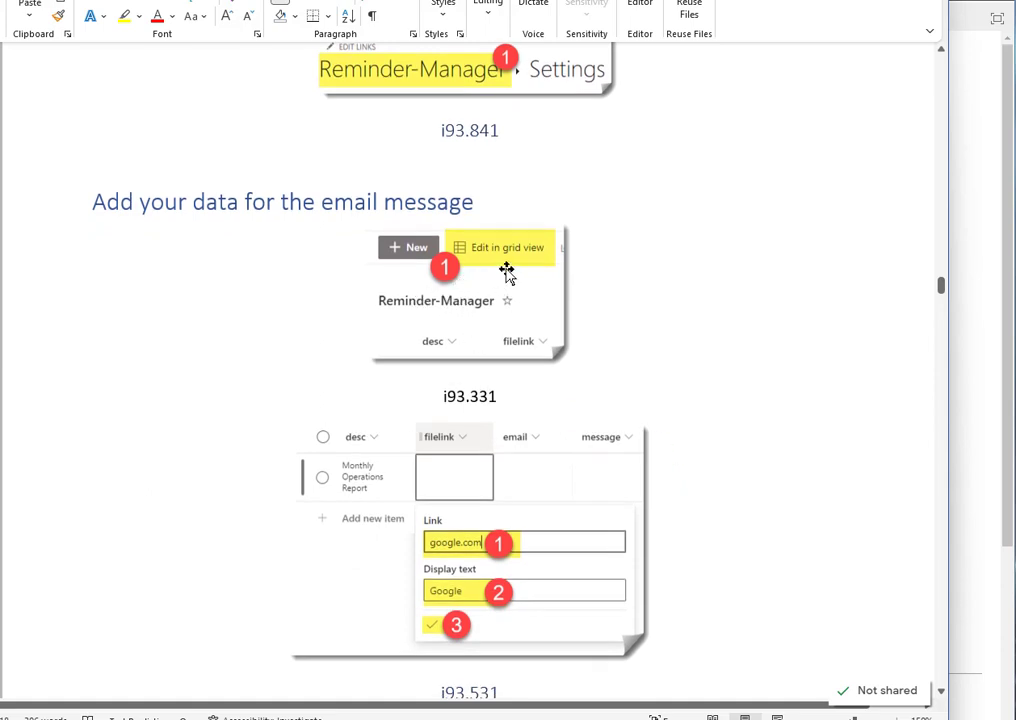
scroll(507, 272, down, 2)
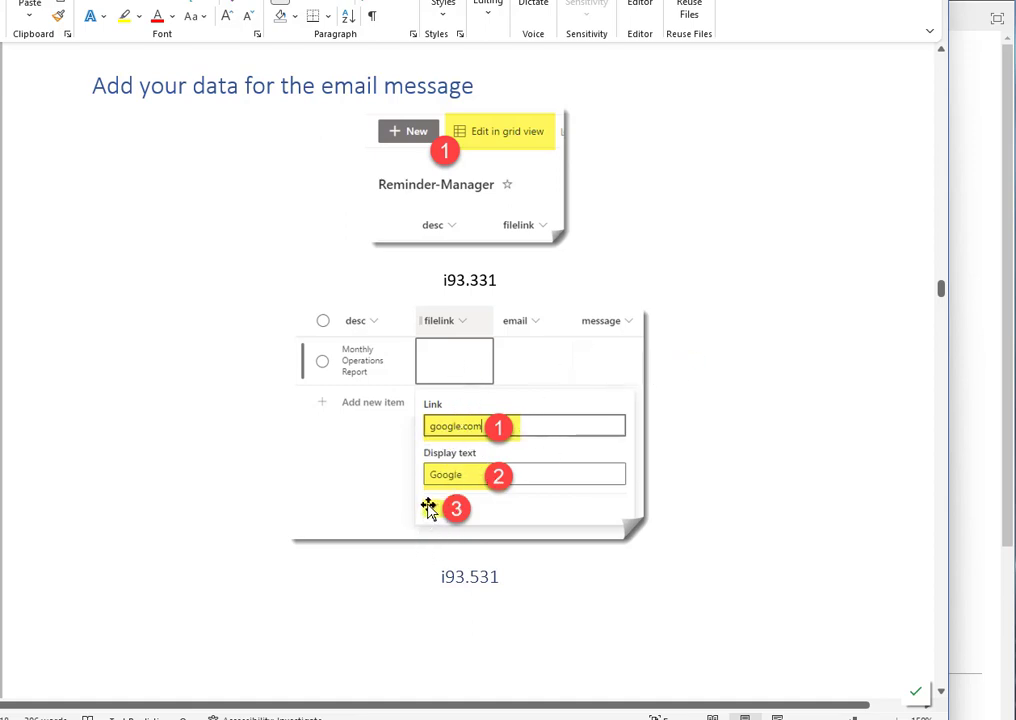
scroll(442, 454, down, 8)
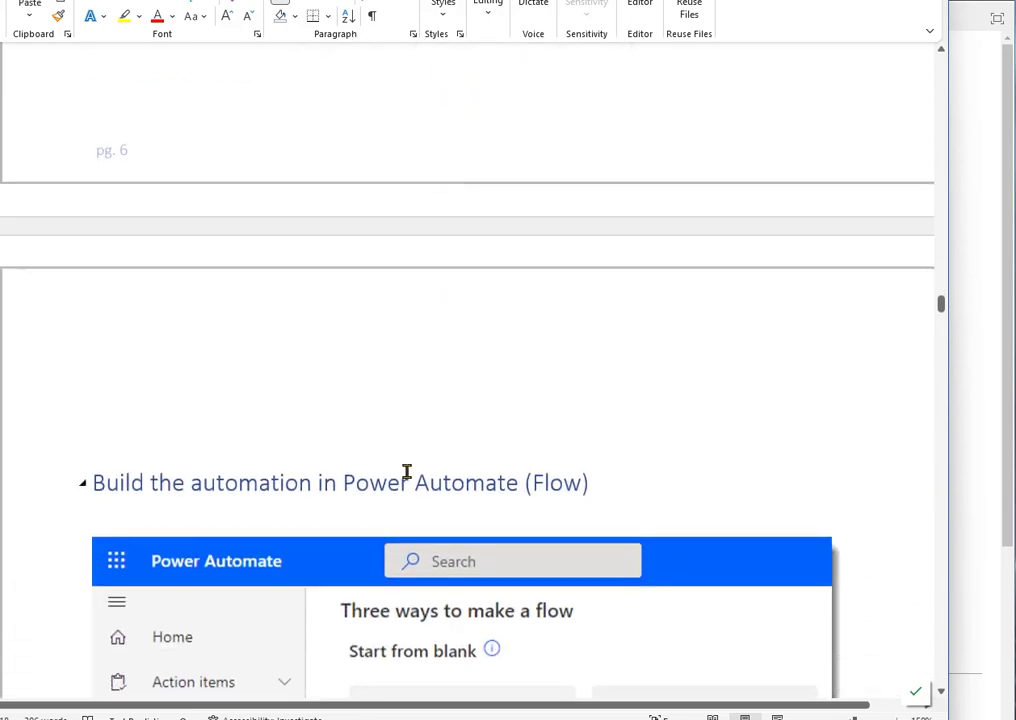
scroll(406, 472, down, 3)
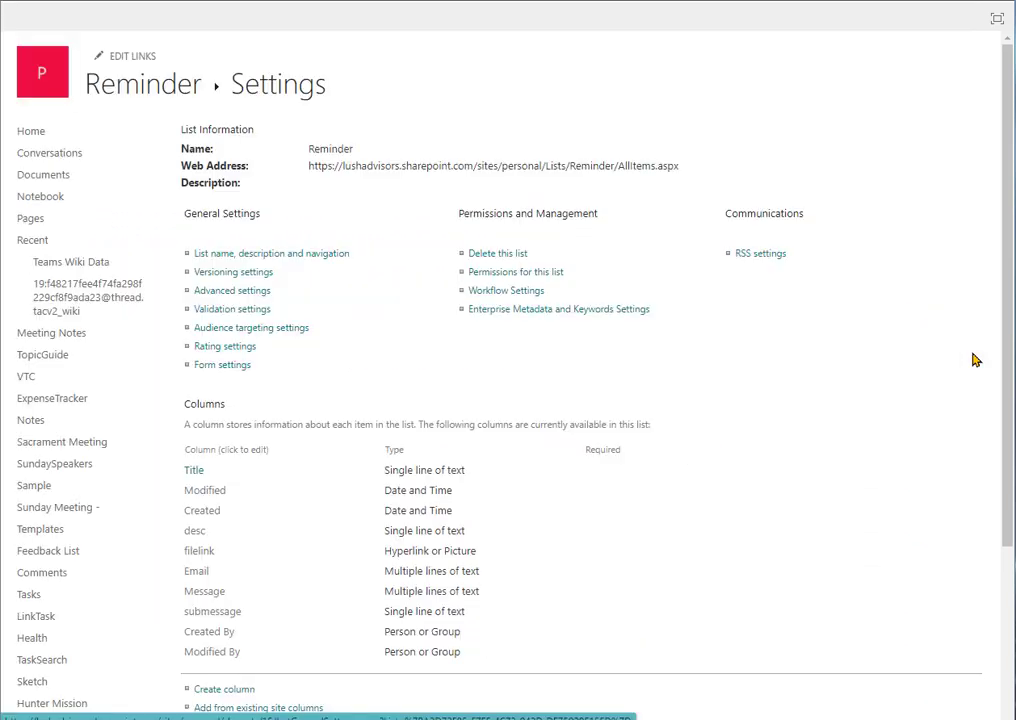
Step: View the Reminder list's items in SharePoint, and read the Word guide's instructions for building a scheduled cloud flow
click(184, 94)
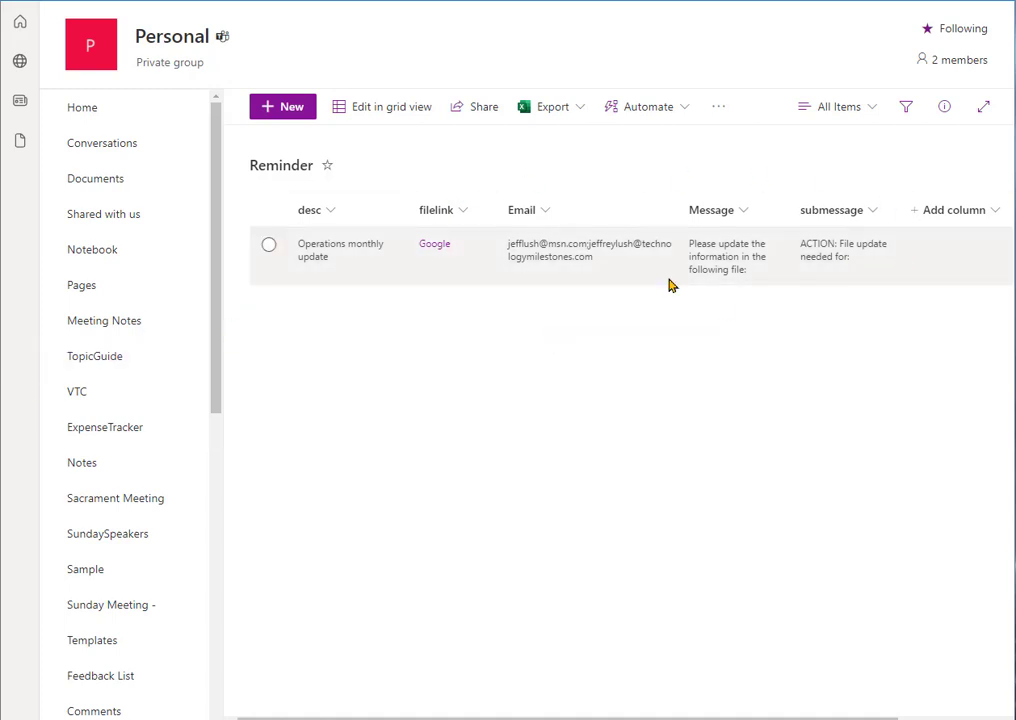
click(2, 366)
scroll(501, 397, down, 1)
scroll(504, 397, down, 1)
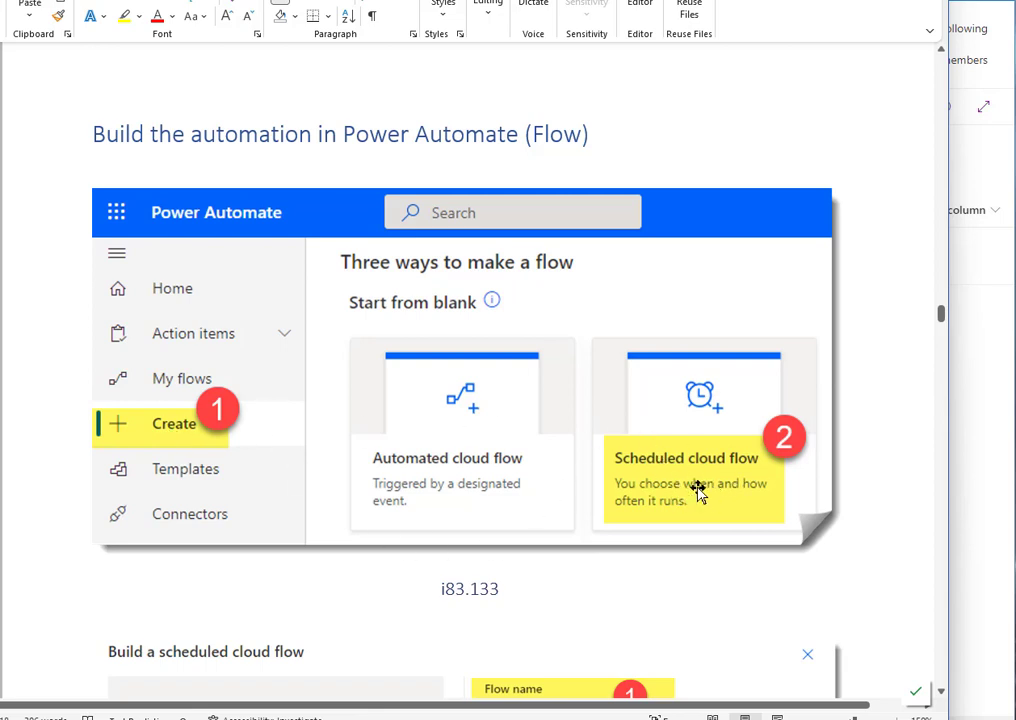
scroll(698, 490, down, 10)
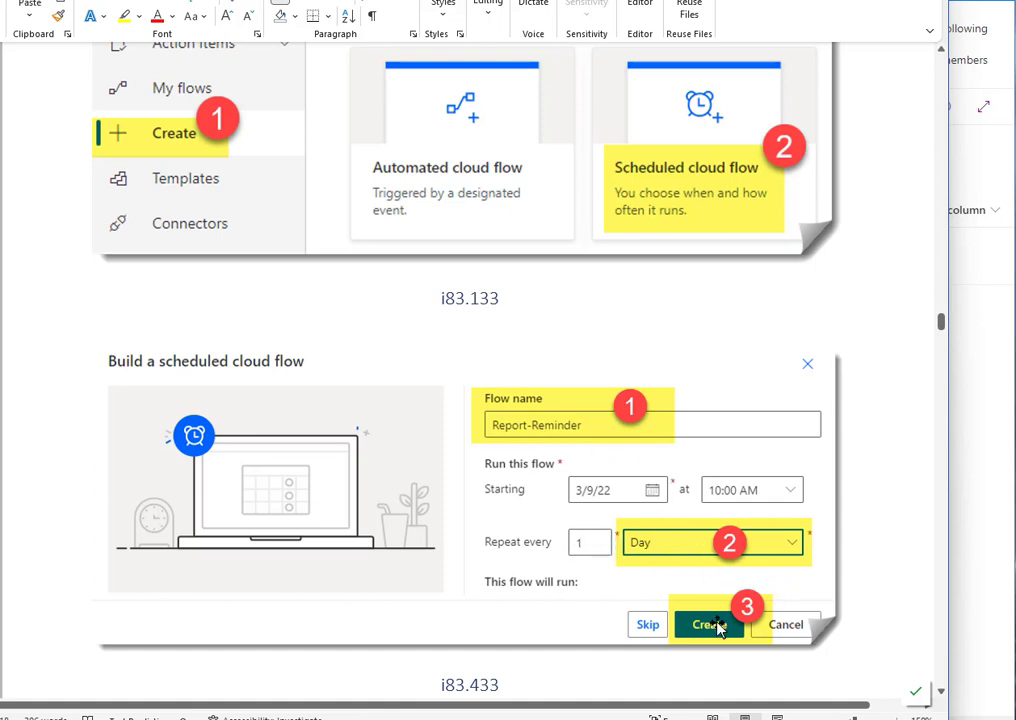
click(975, 381)
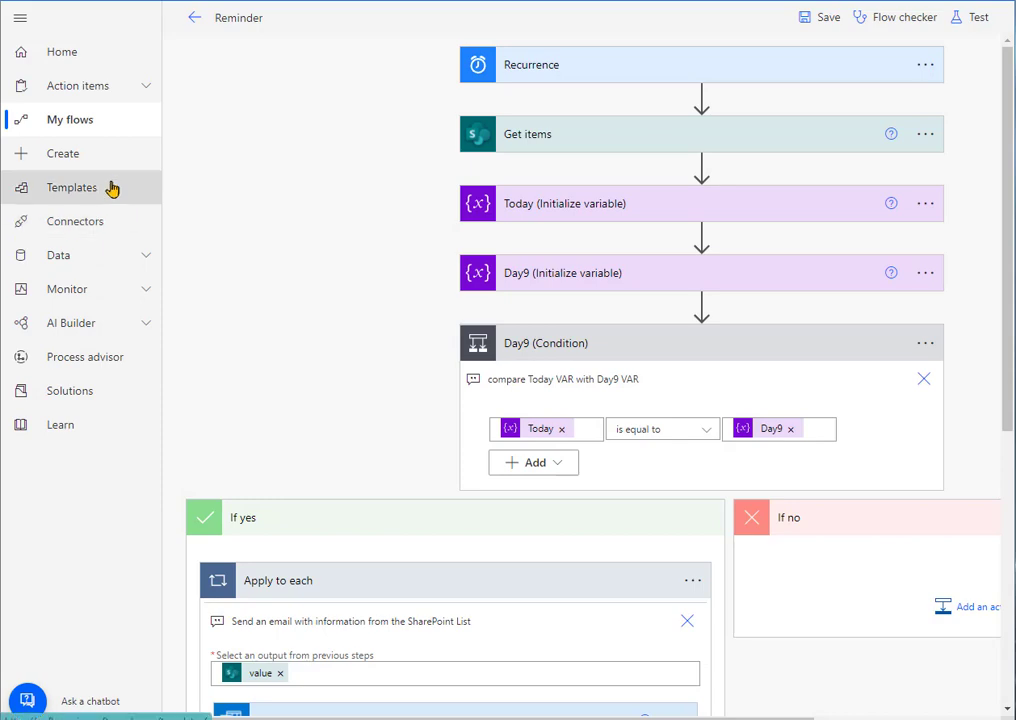
click(70, 160)
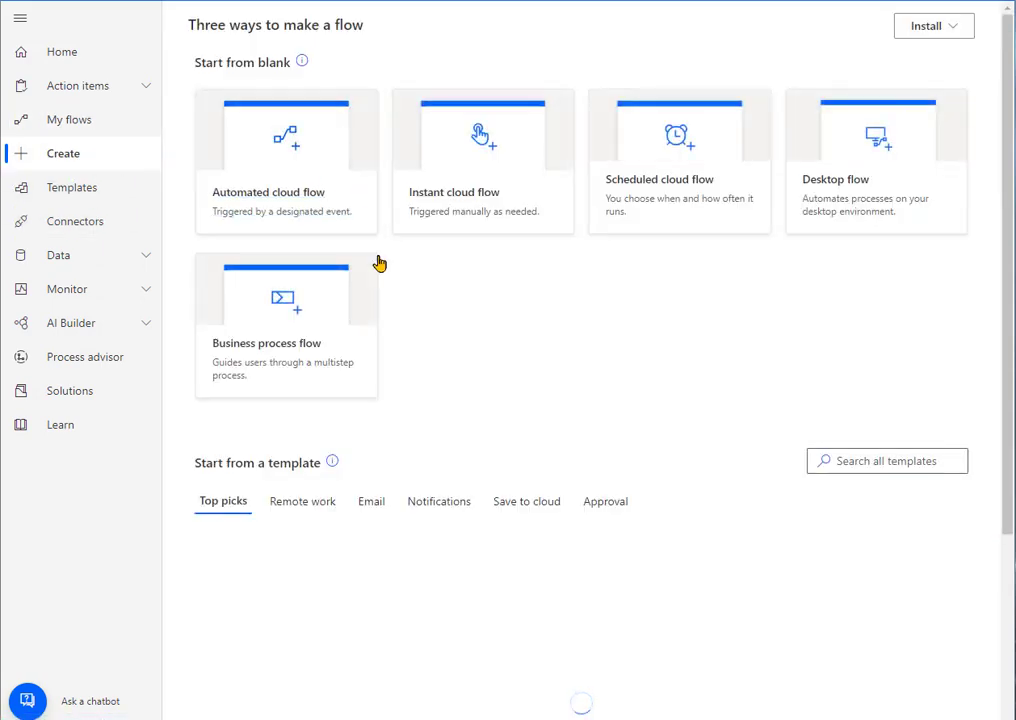
click(680, 219)
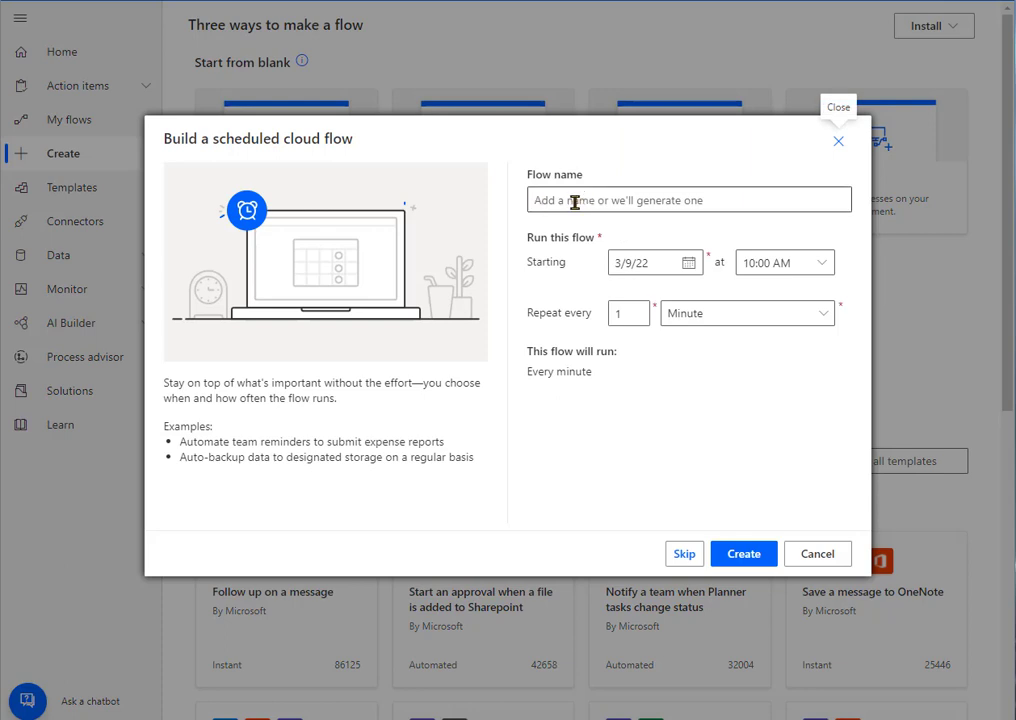
click(701, 318)
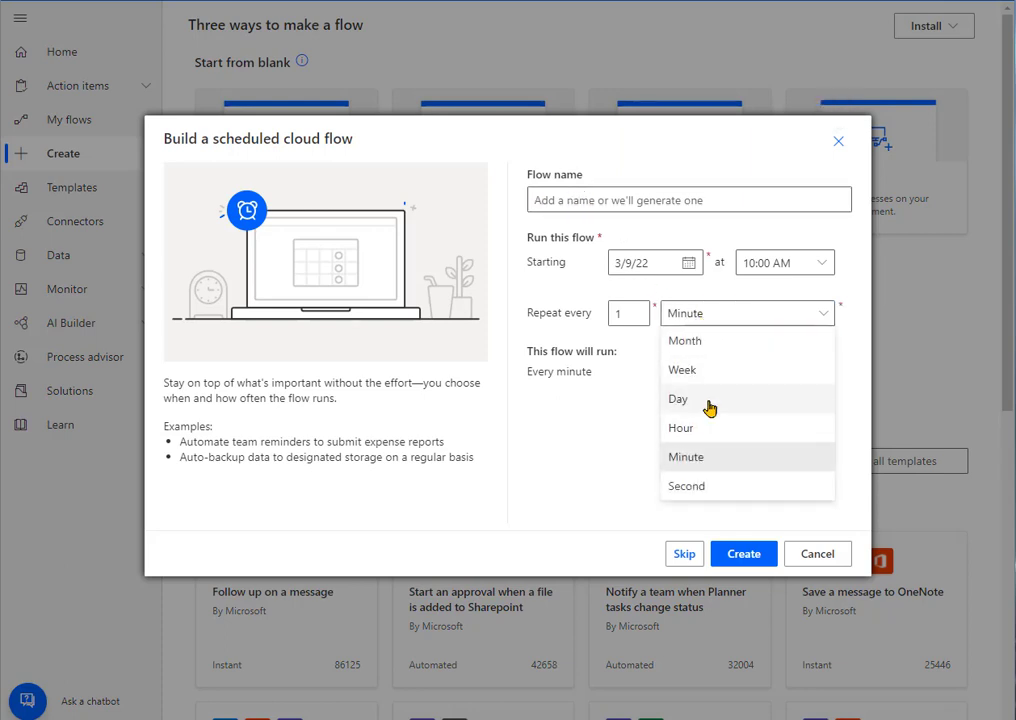
click(710, 400)
click(748, 560)
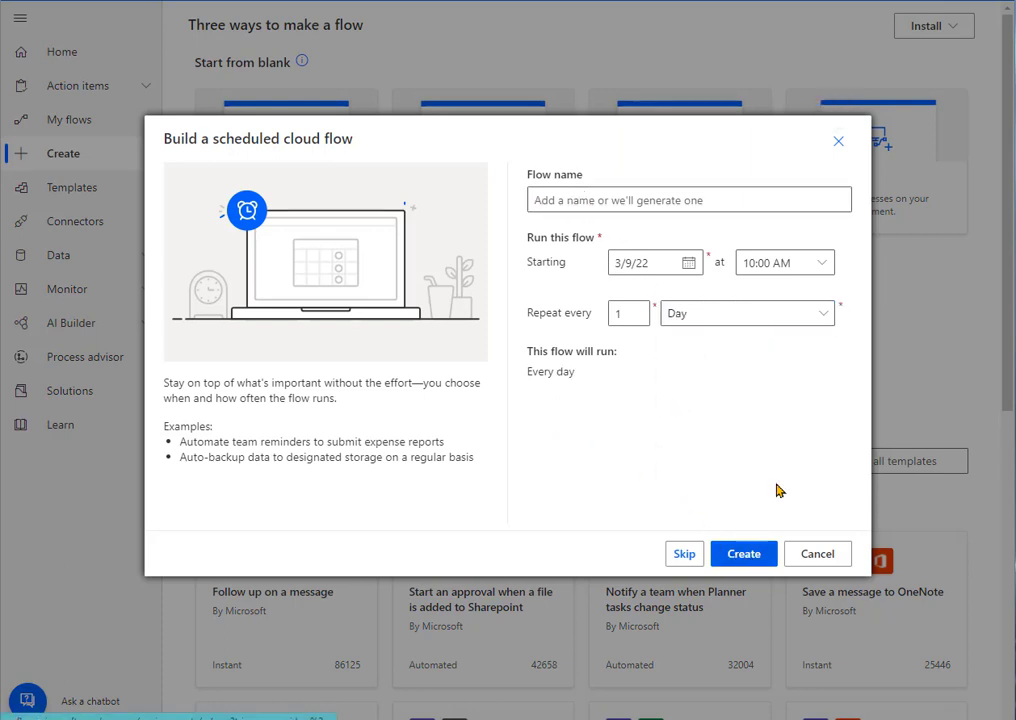
click(840, 146)
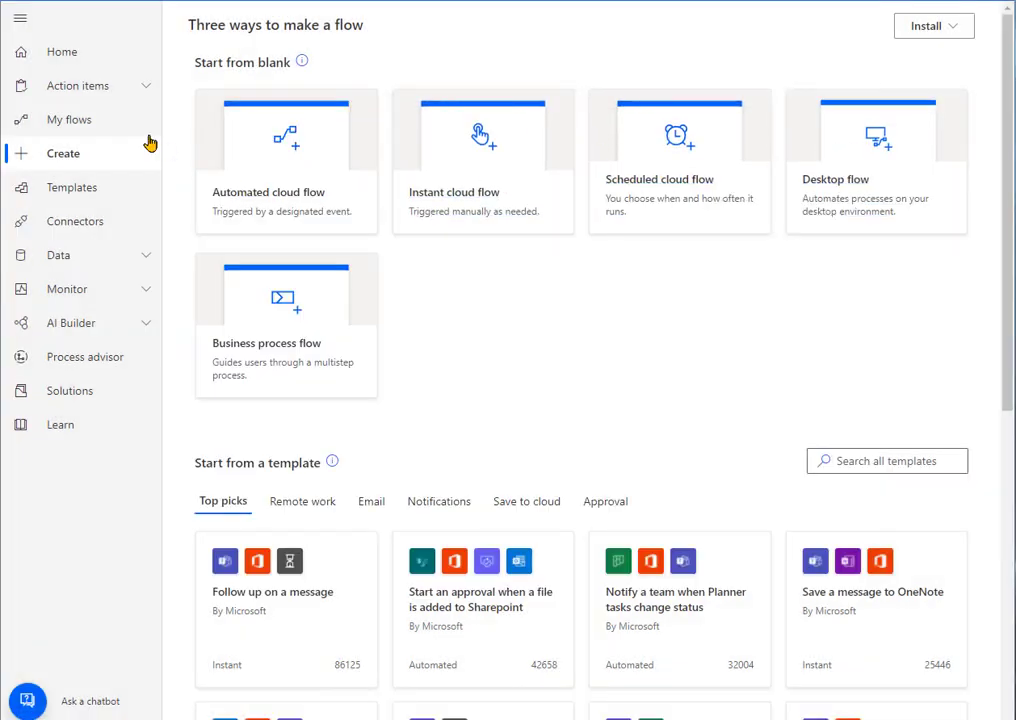
Step: Open the existing Reminder scheduled flow for editing
click(86, 124)
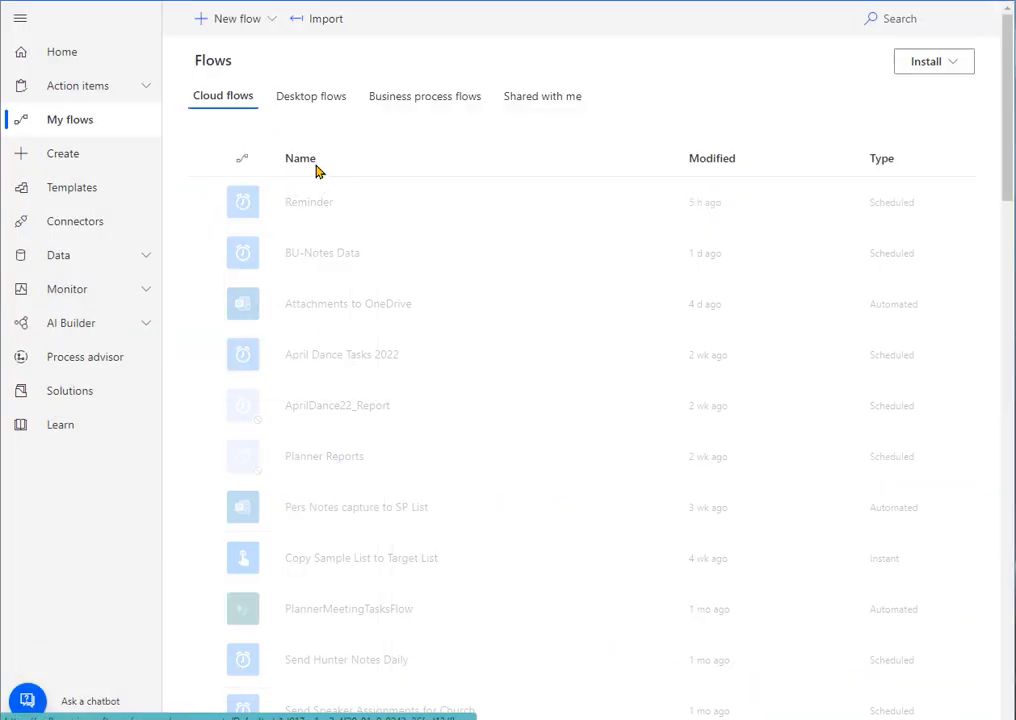
click(599, 203)
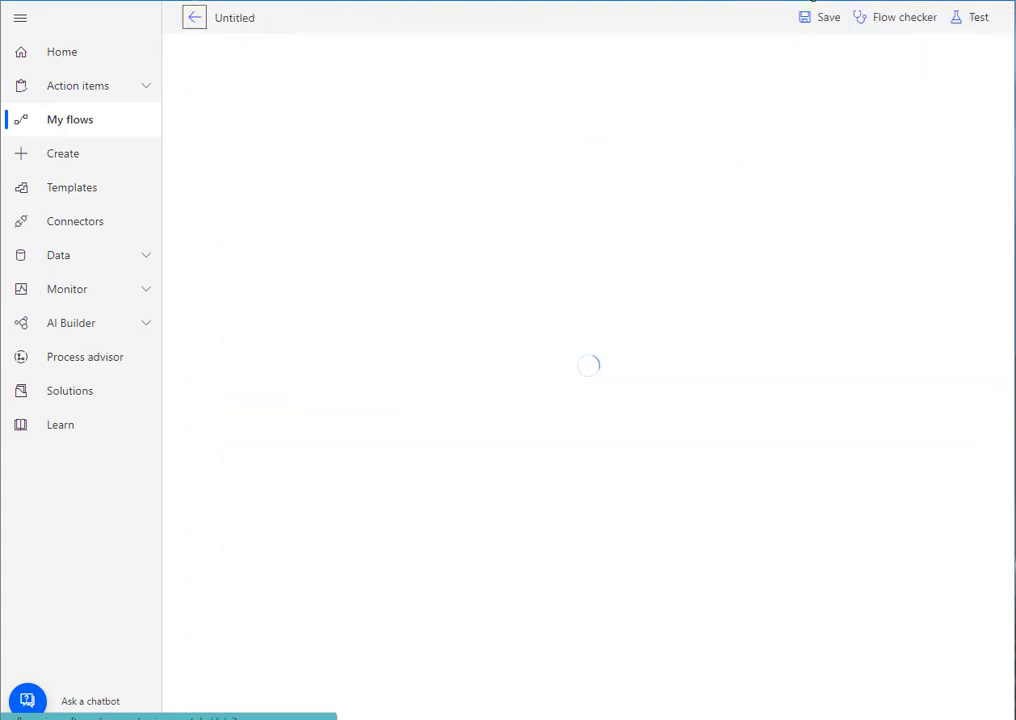
Step: Switch to the Word guide and read the Recurrence settings and the instructions for adding the SharePoint Get items action
key(alt+Tab)
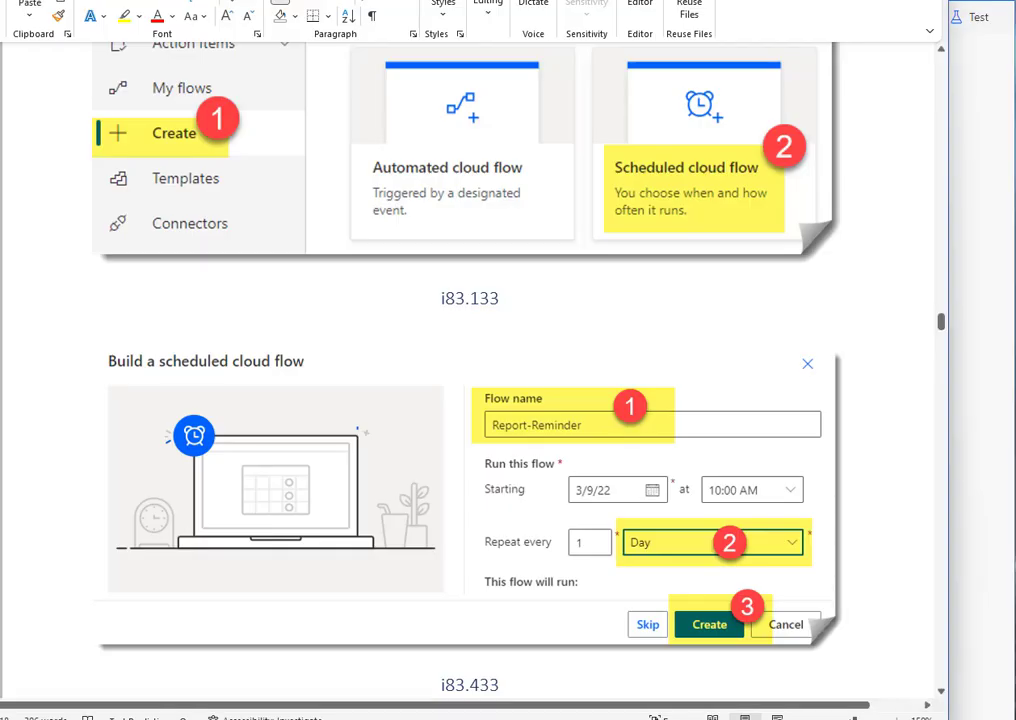
scroll(640, 415, down, 5)
scroll(647, 417, down, 10)
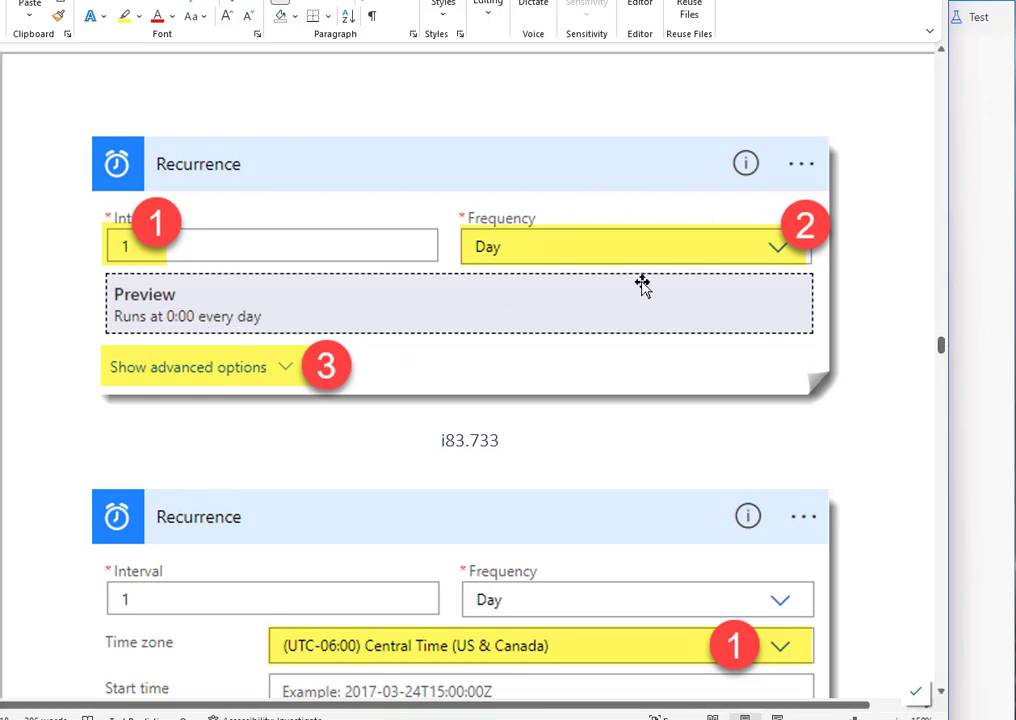
scroll(397, 306, down, 3)
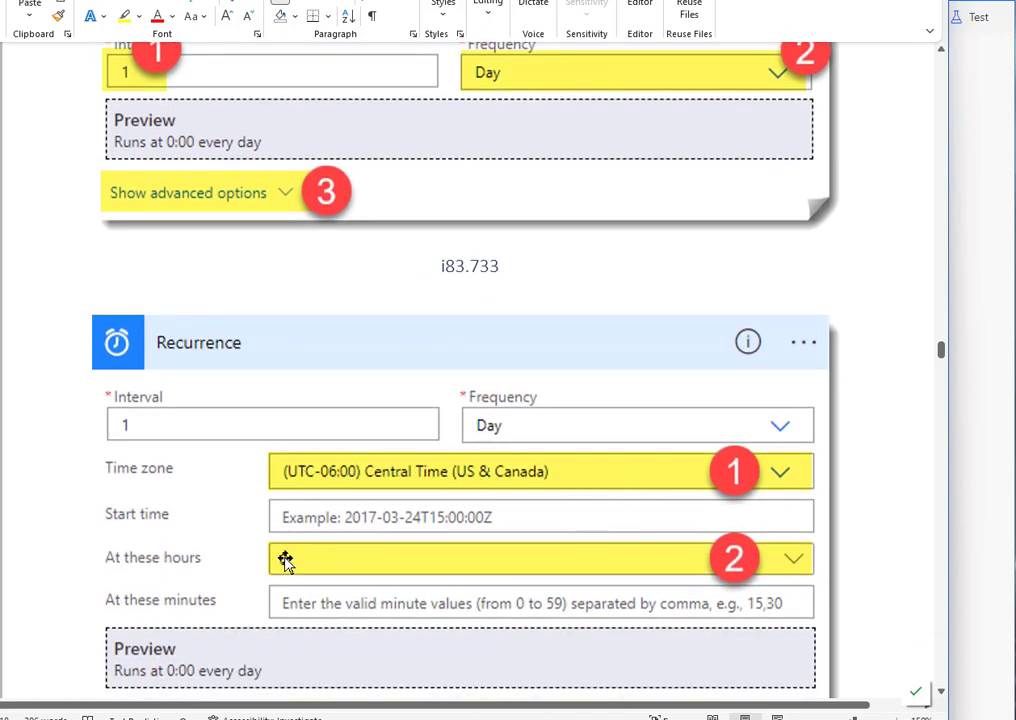
scroll(342, 558, down, 10)
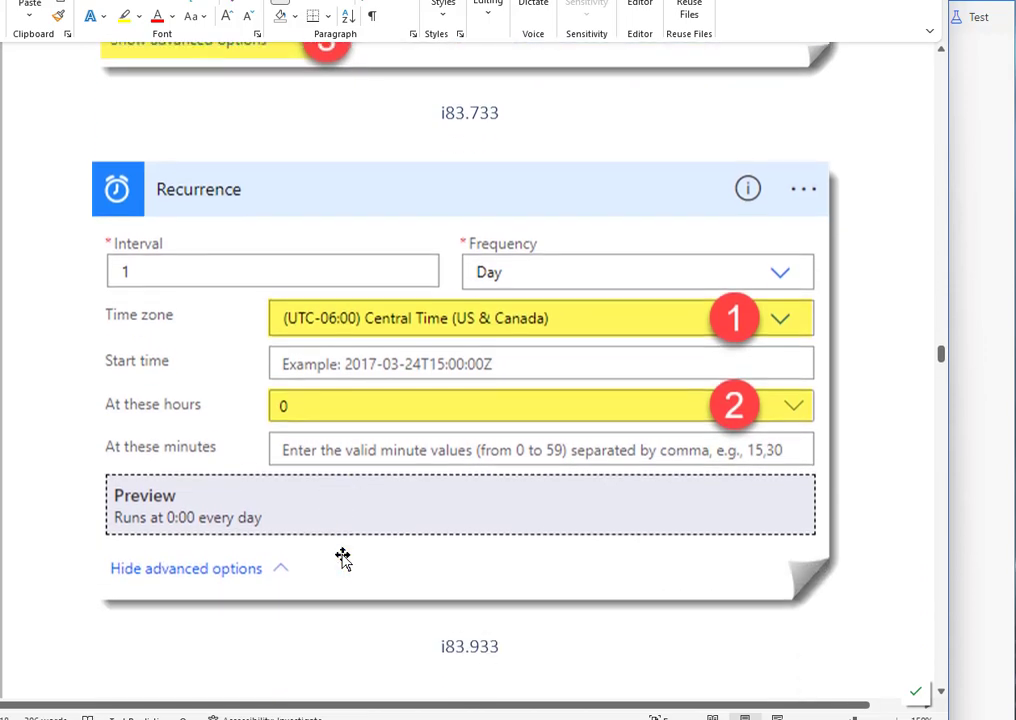
scroll(341, 553, up, 10)
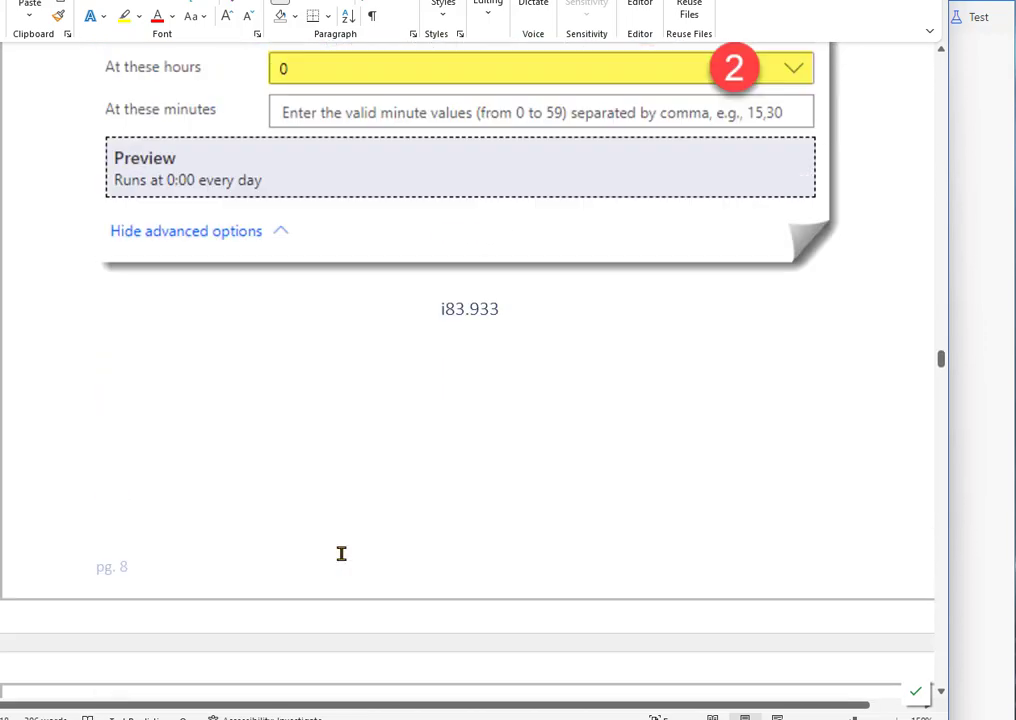
scroll(528, 481, up, 5)
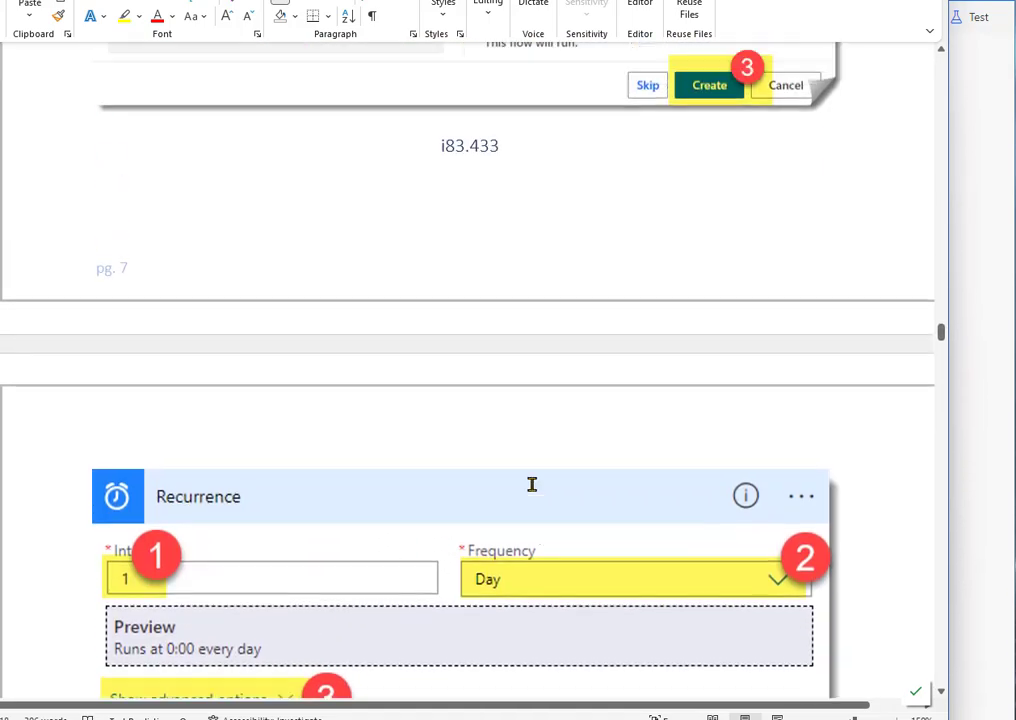
scroll(713, 333, down, 6)
scroll(717, 333, down, 1)
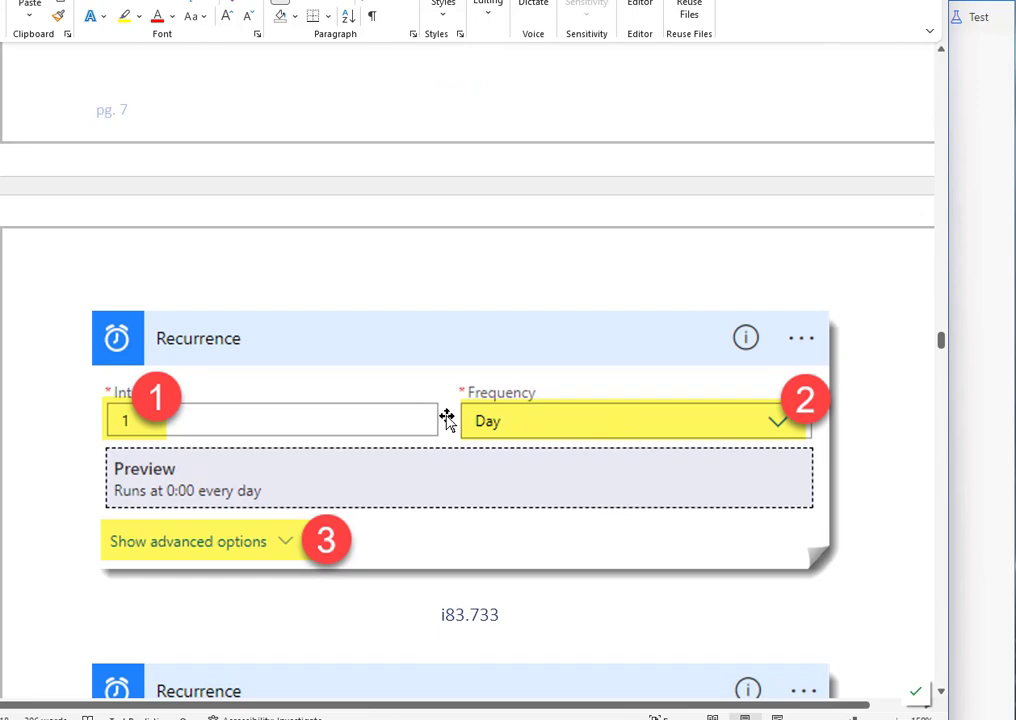
scroll(440, 412, up, 6)
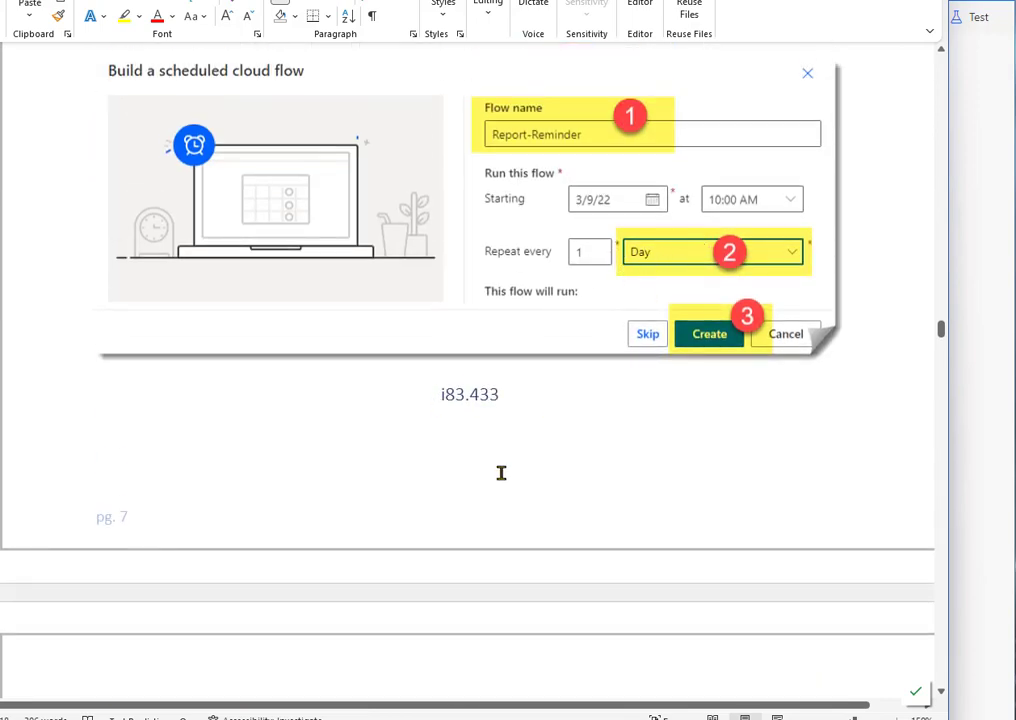
scroll(490, 485, down, 5)
scroll(476, 493, down, 3)
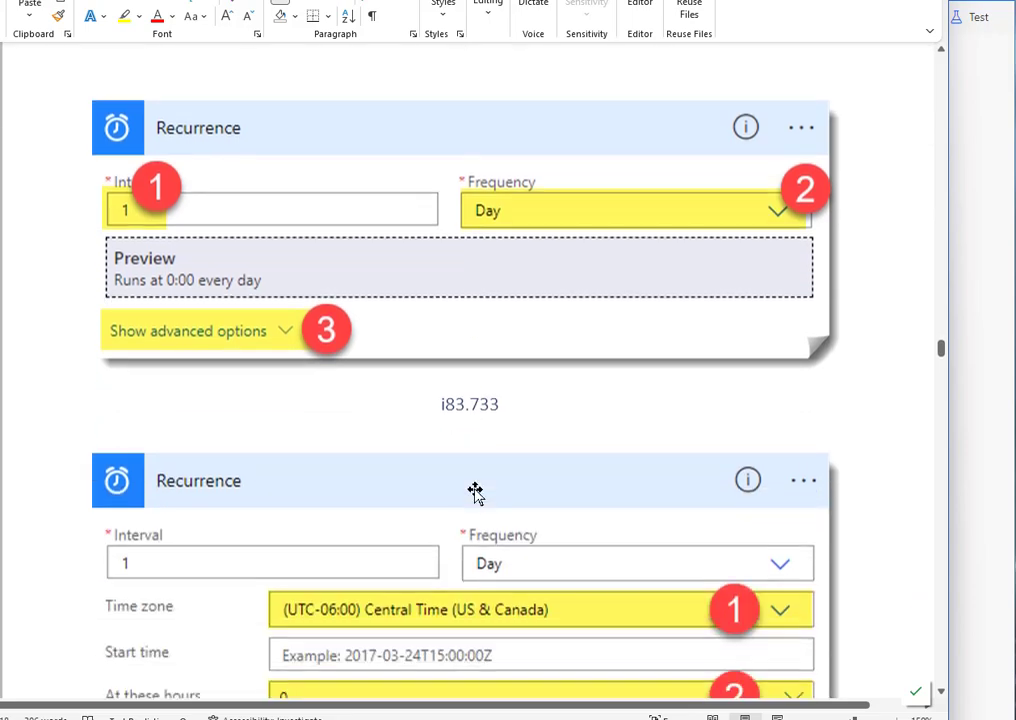
scroll(476, 493, down, 10)
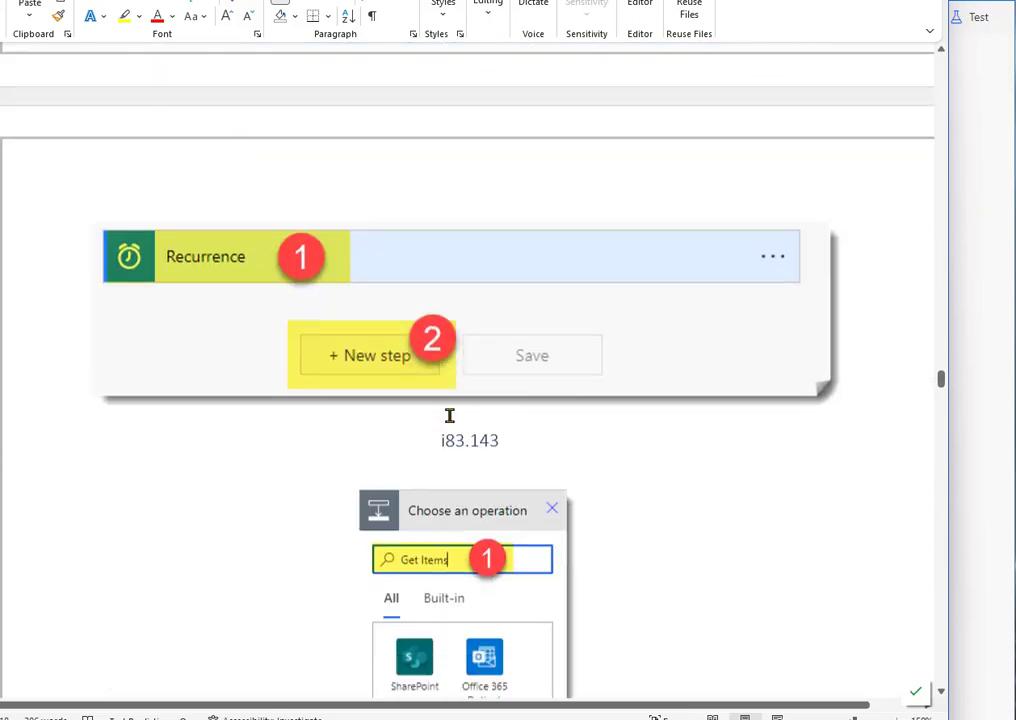
scroll(449, 415, down, 5)
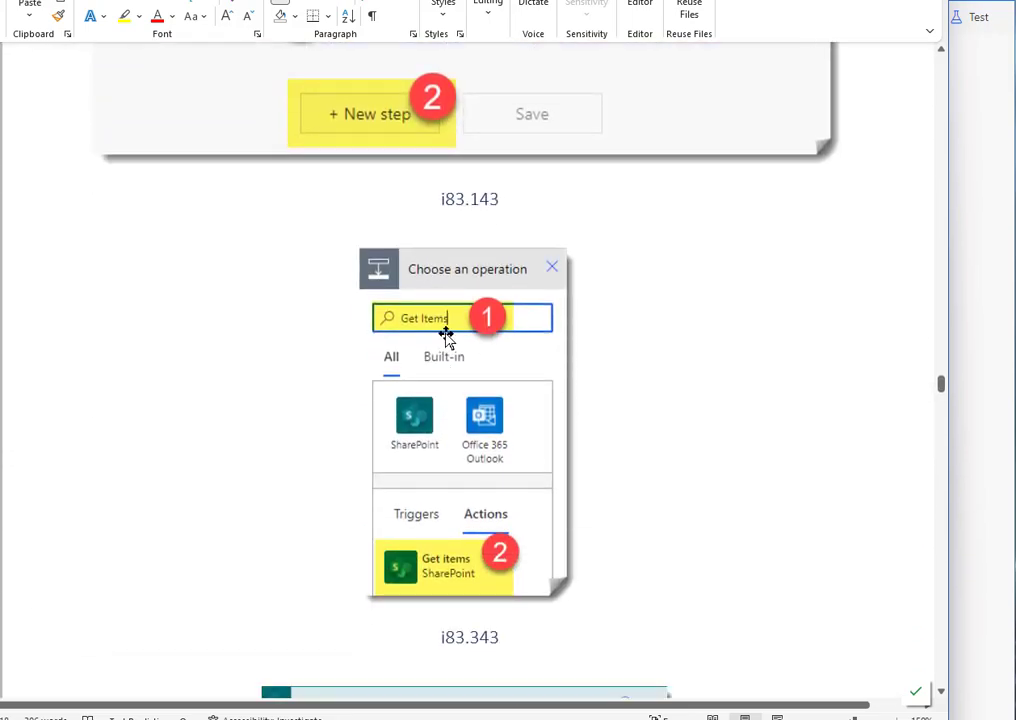
click(982, 309)
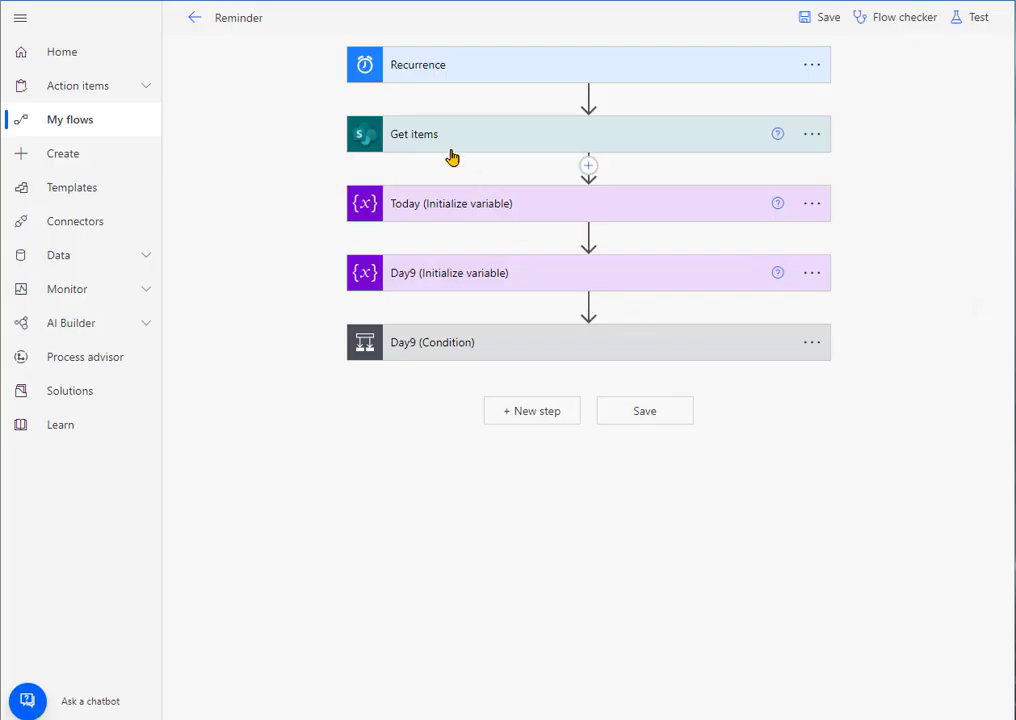
click(588, 98)
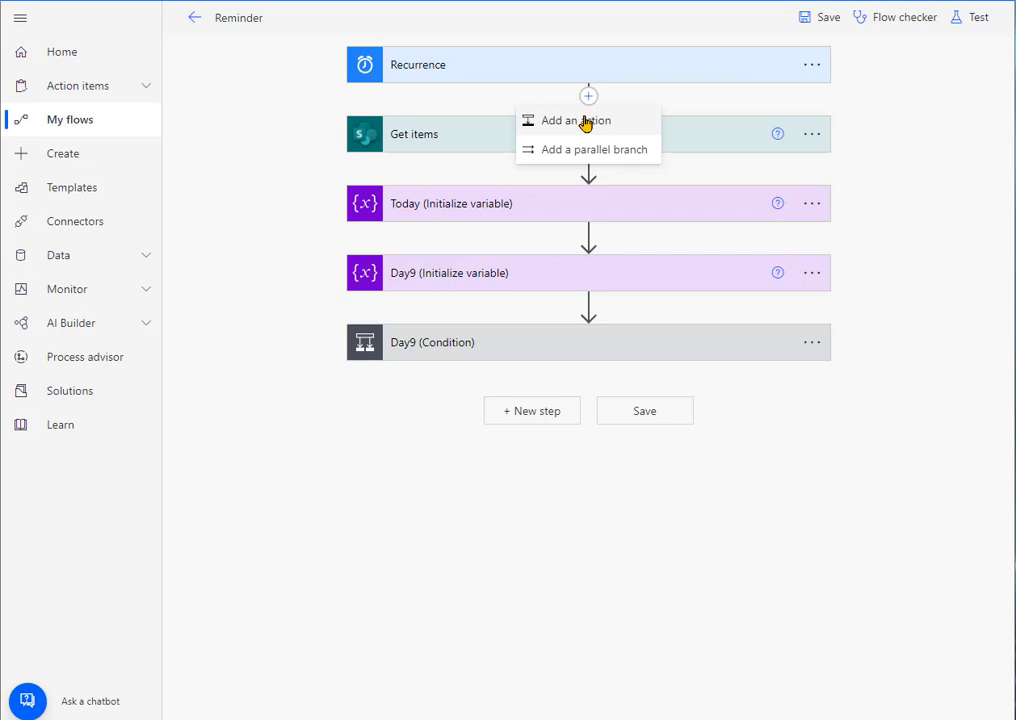
click(586, 122)
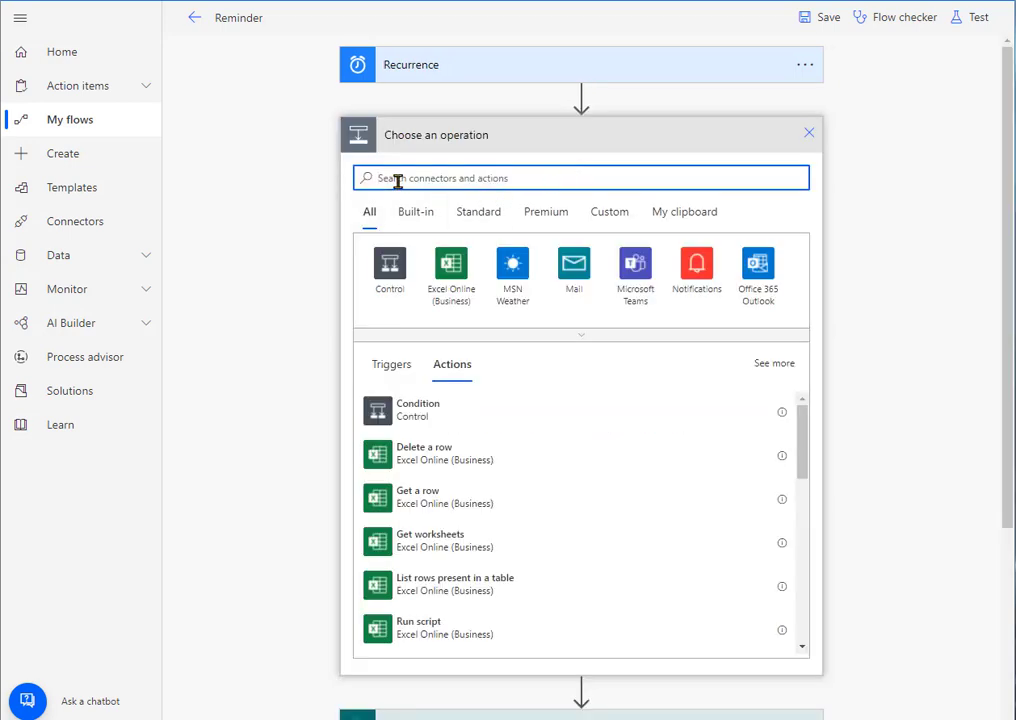
text(Get Ite)
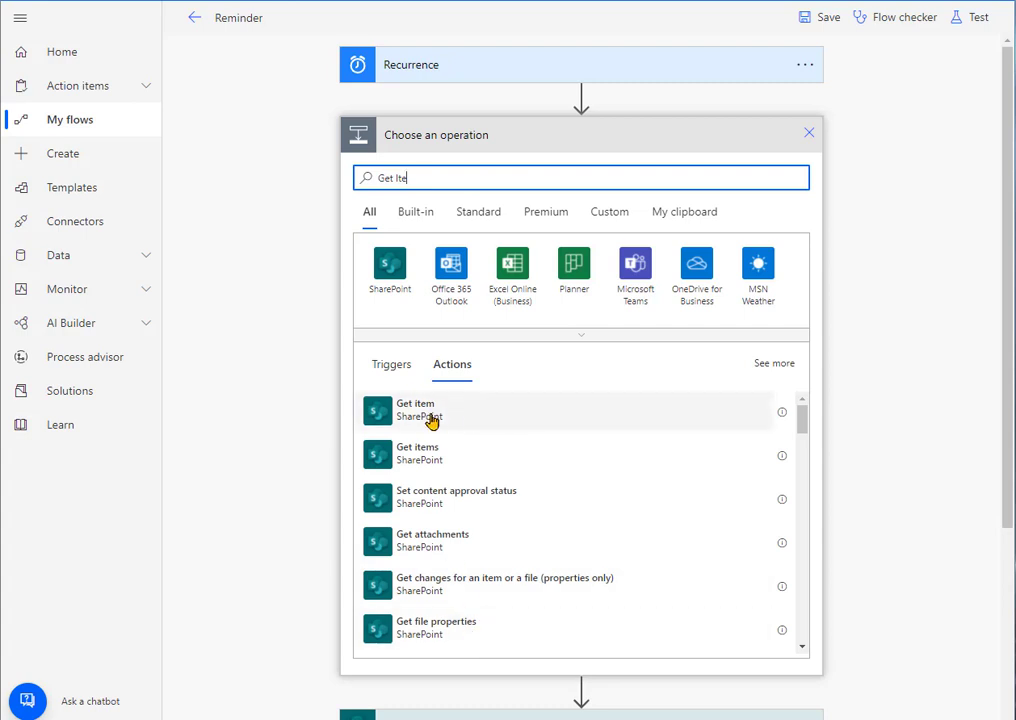
click(809, 134)
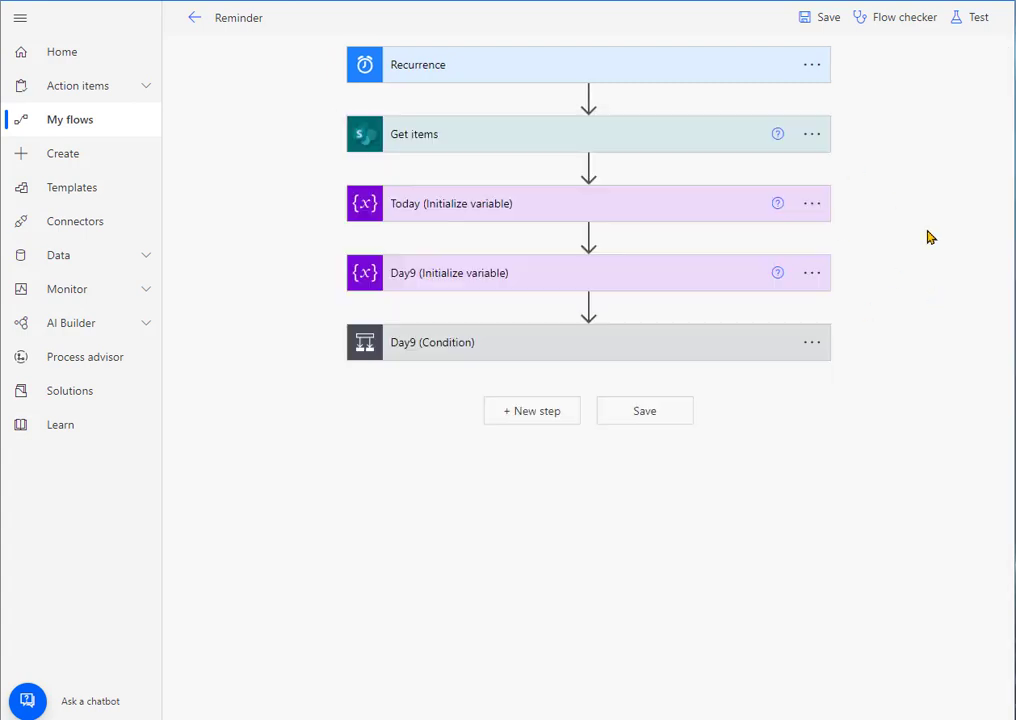
Step: Examine the Get items action's site and list settings in Power Automate, and read the Word guide's matching instructions through the Top Count setting
click(473, 146)
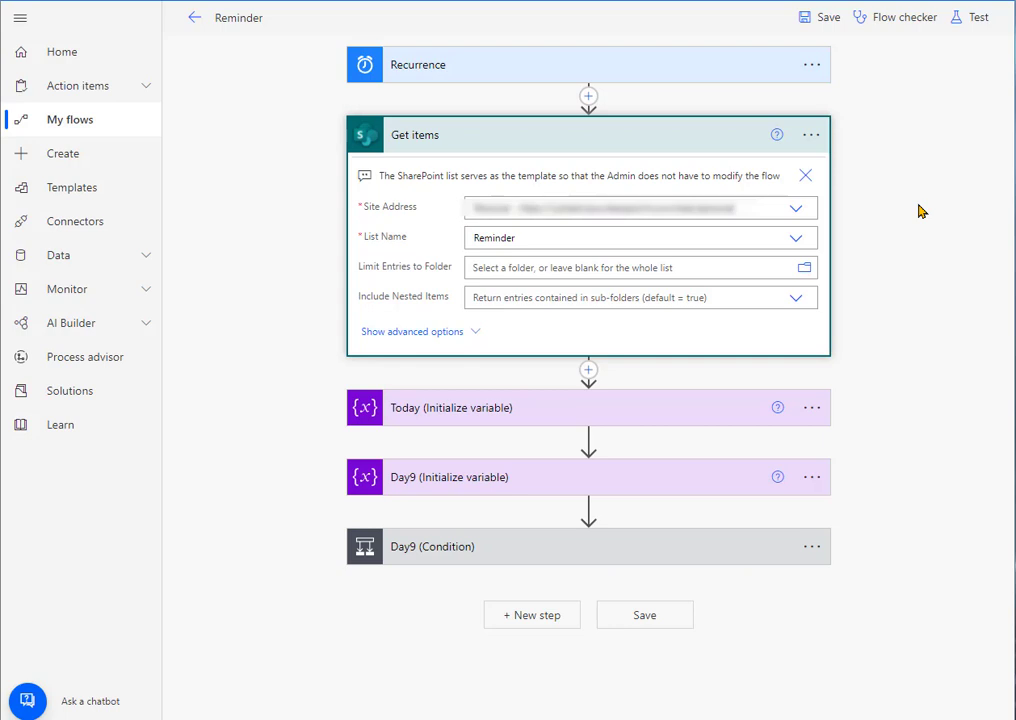
key(alt+Tab)
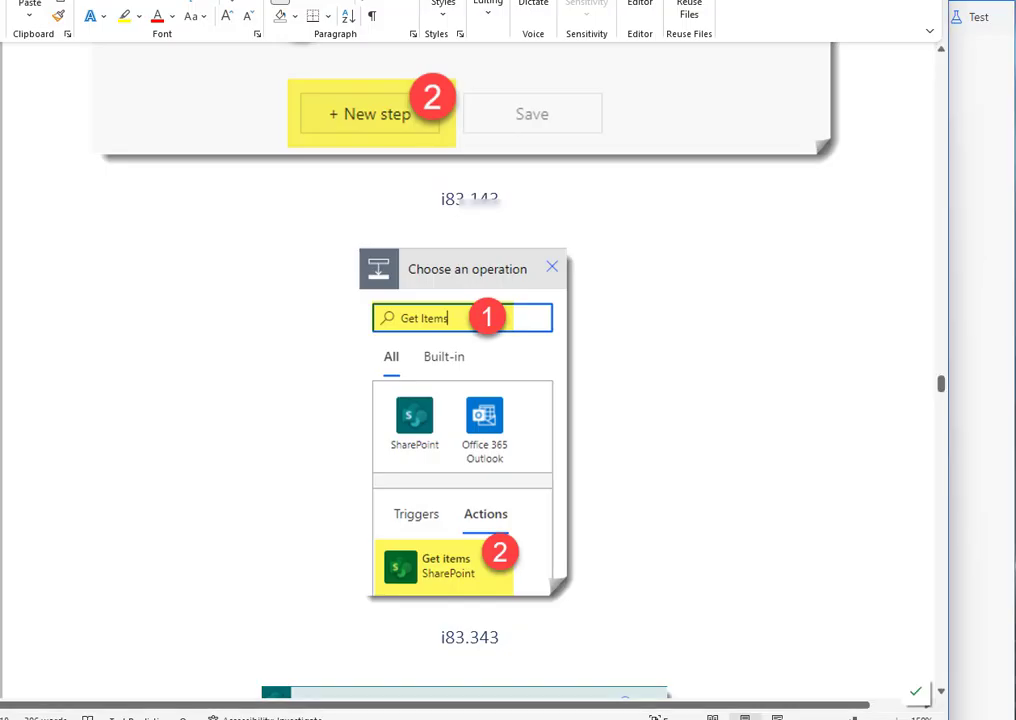
scroll(688, 345, down, 2)
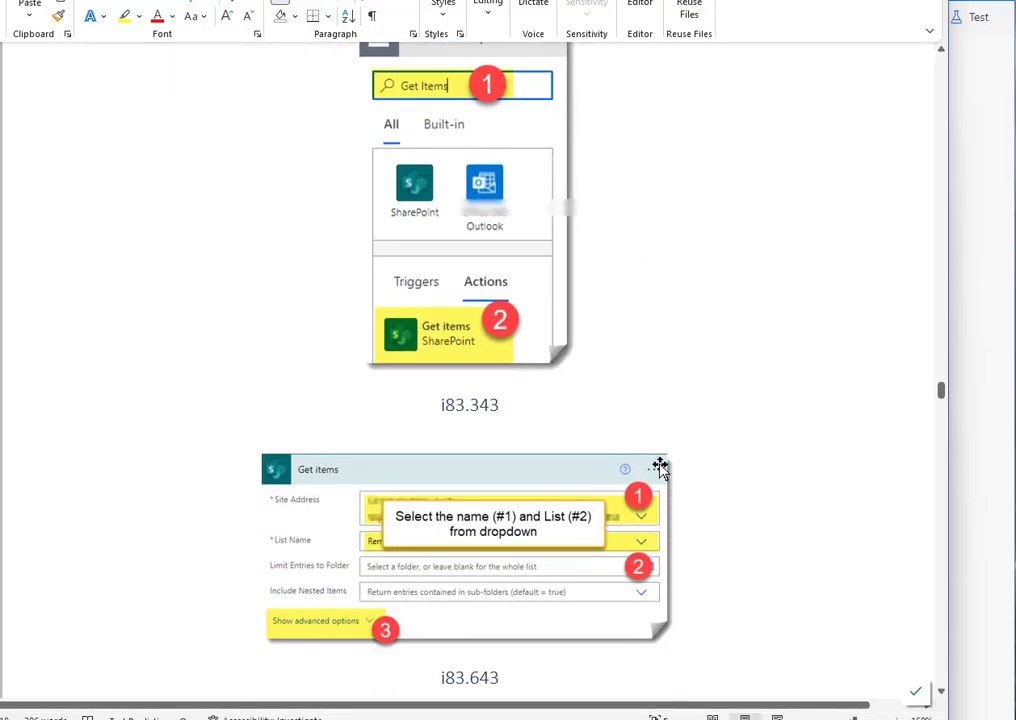
scroll(733, 452, down, 1)
scroll(733, 452, down, 1)
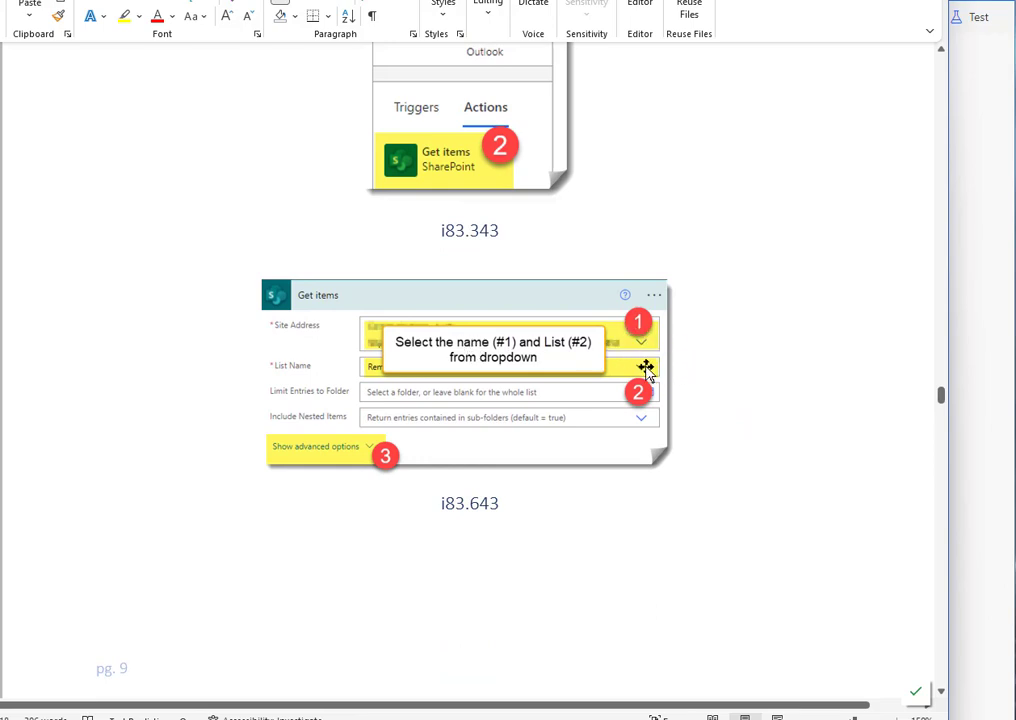
click(964, 329)
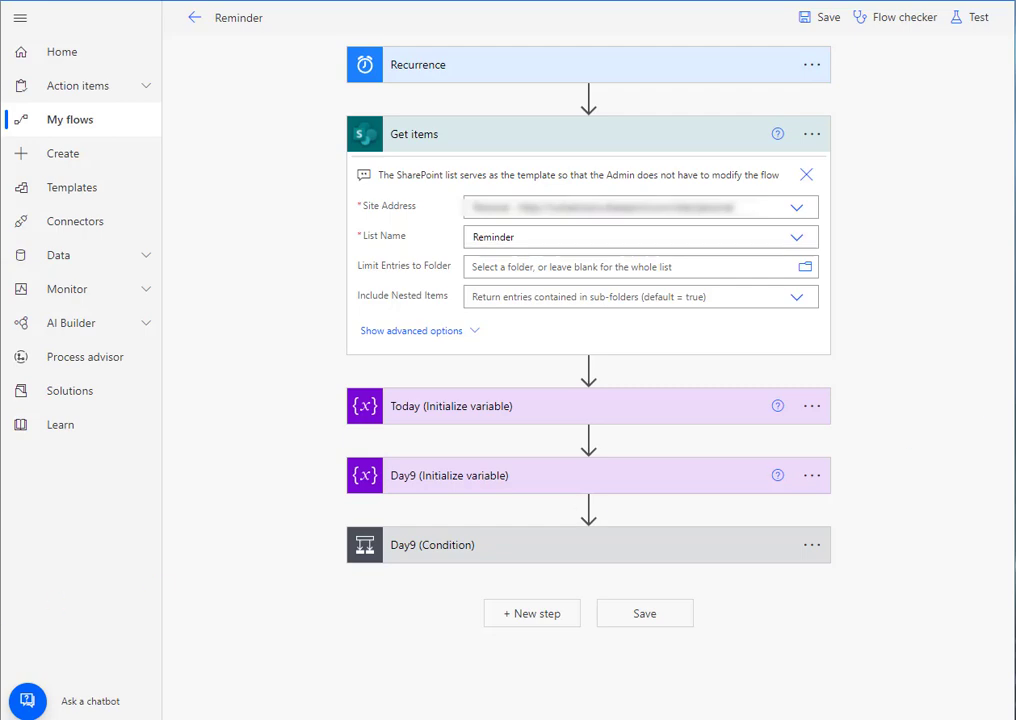
key(alt+Tab)
scroll(723, 467, down, 5)
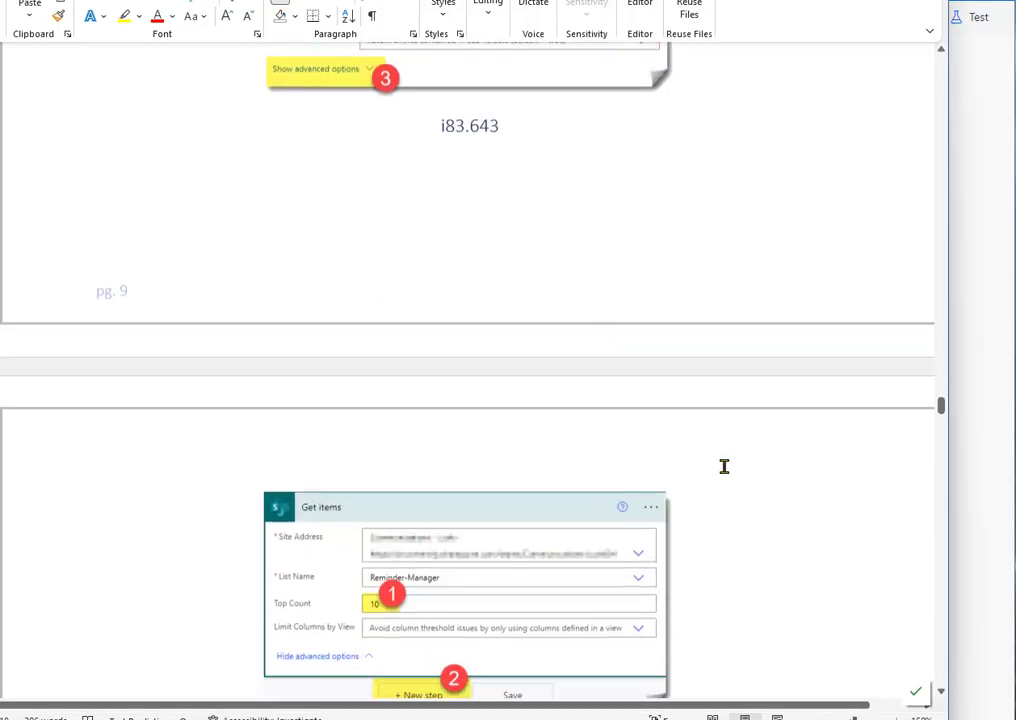
scroll(724, 467, down, 2)
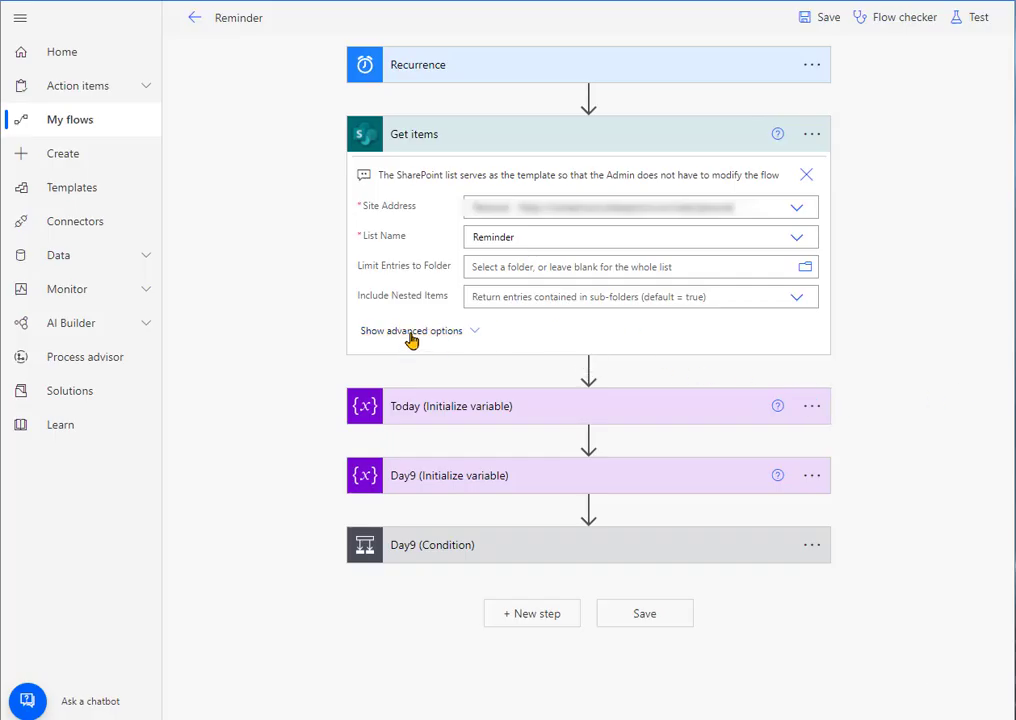
Step: Show the Get items action's advanced options and examine its Top Count setting and the choices for inserting a step below it
click(409, 334)
click(490, 382)
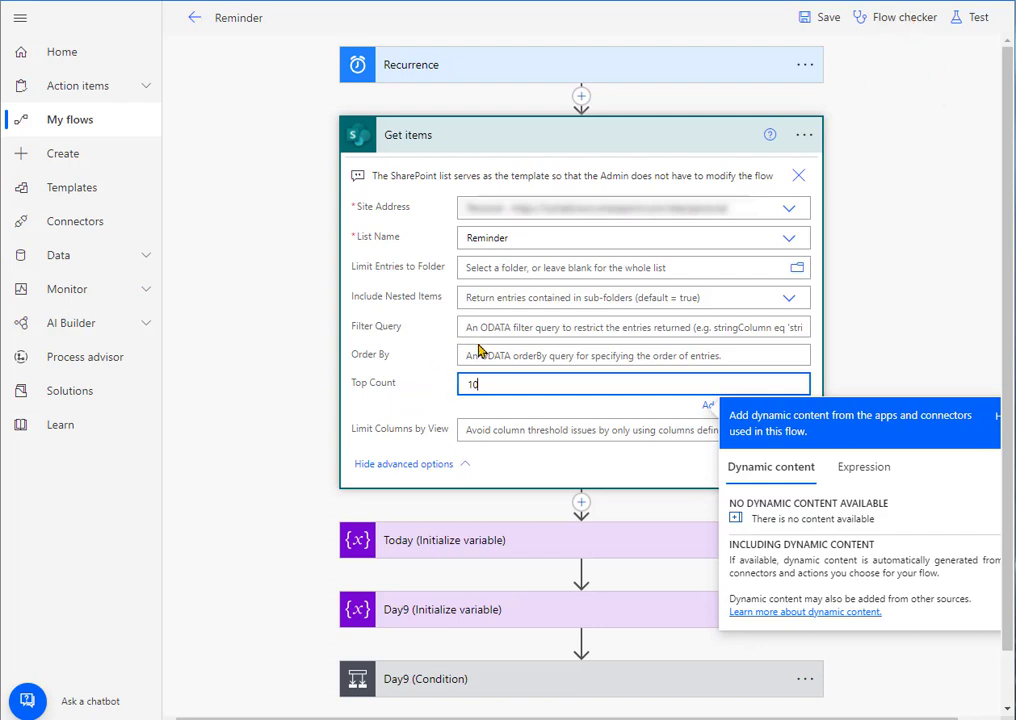
click(883, 338)
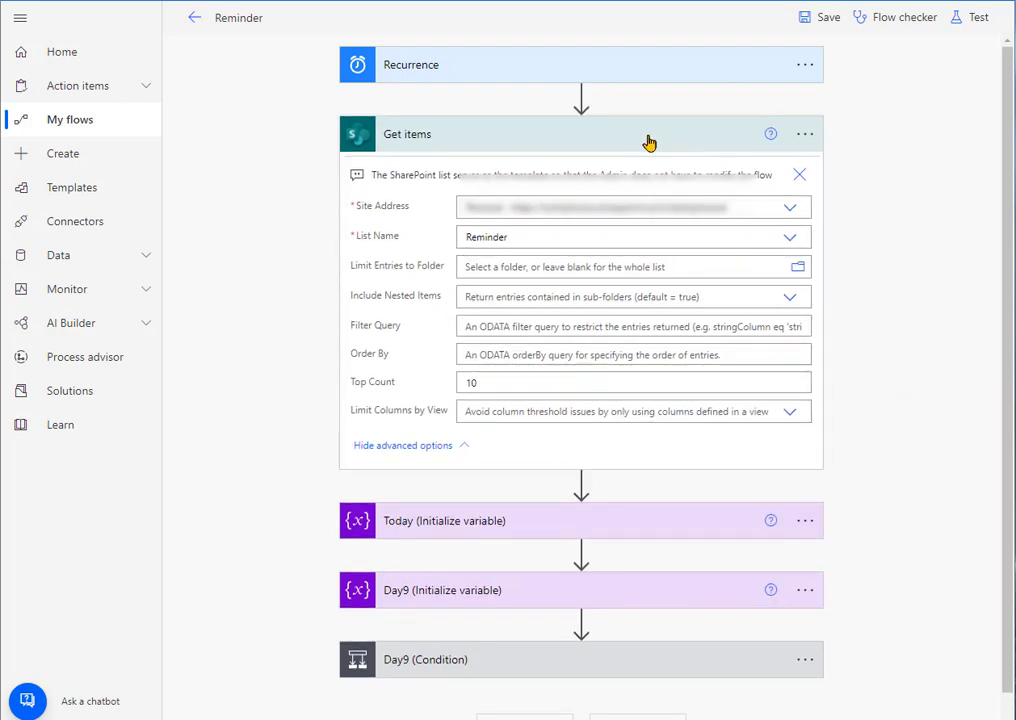
click(580, 485)
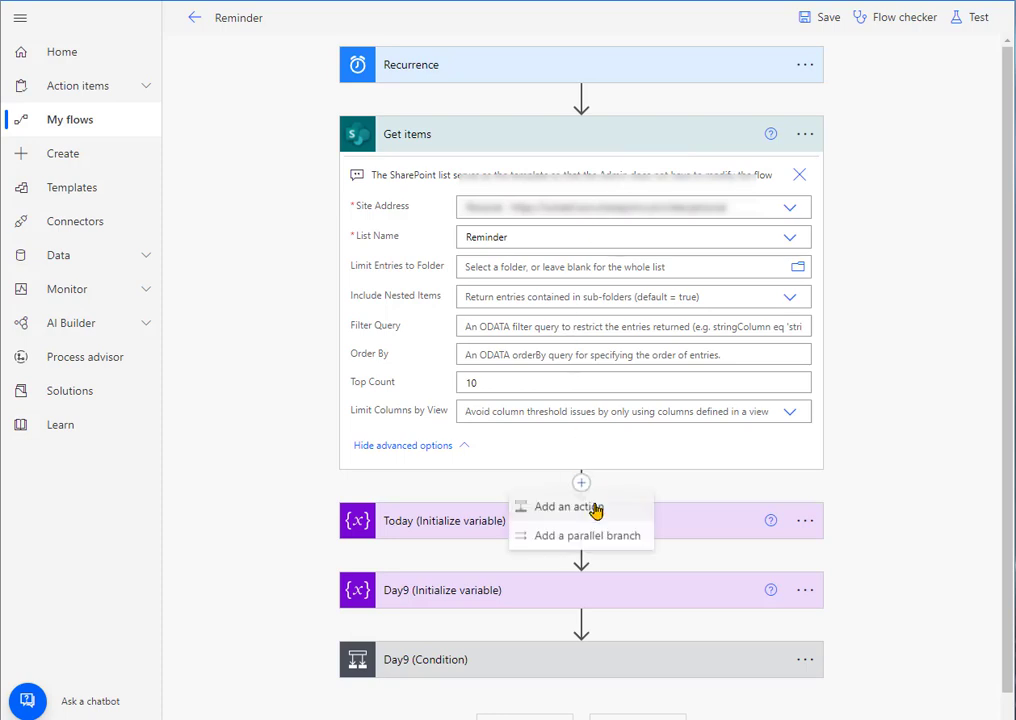
scroll(878, 484, down, 1)
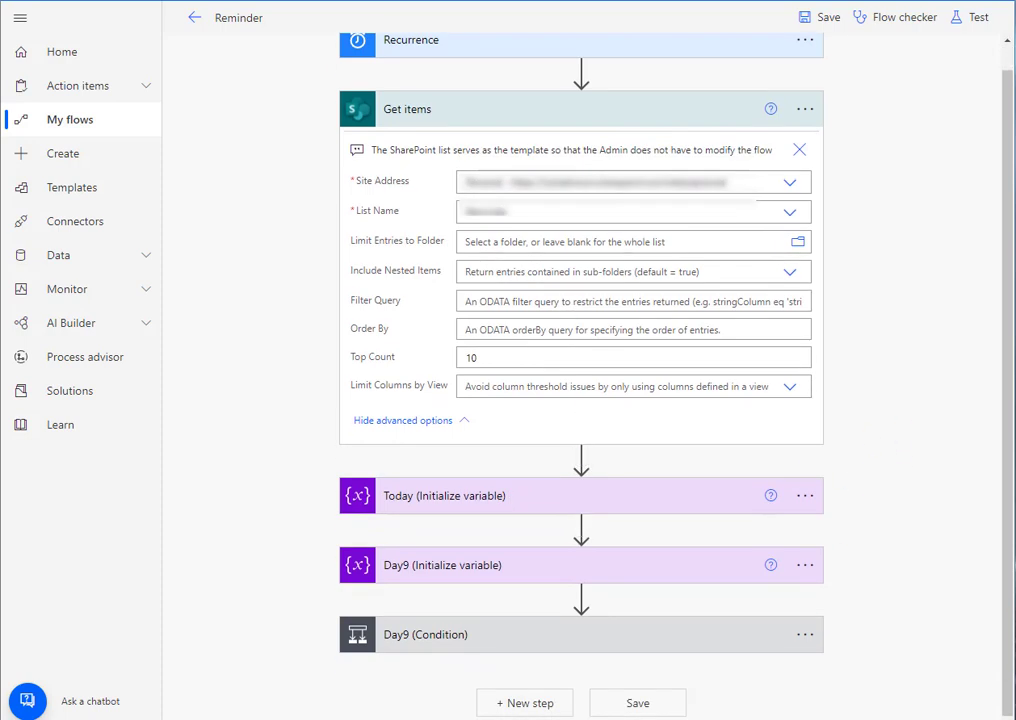
Step: Collapse the Get items action and examine the Today variable's name, type and value expression
click(558, 118)
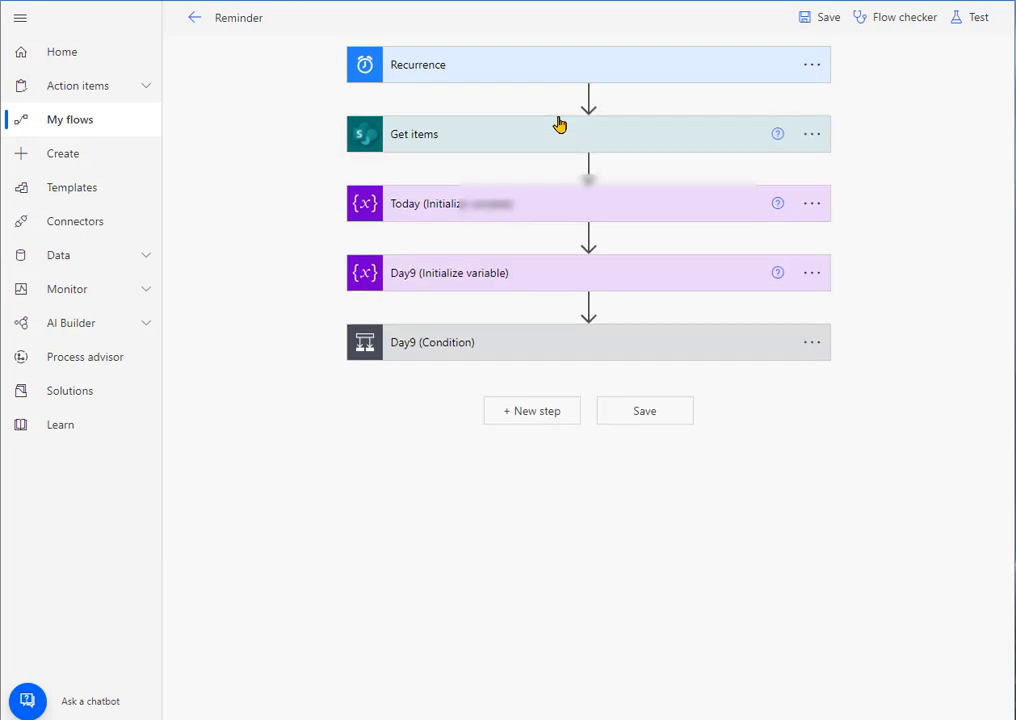
click(500, 206)
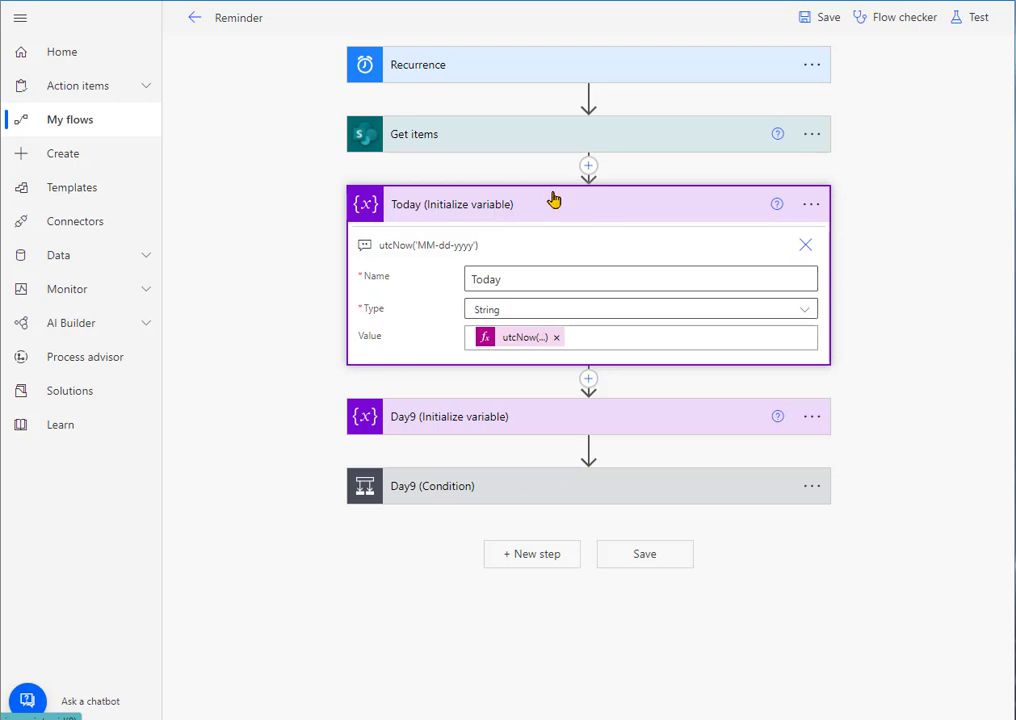
click(525, 340)
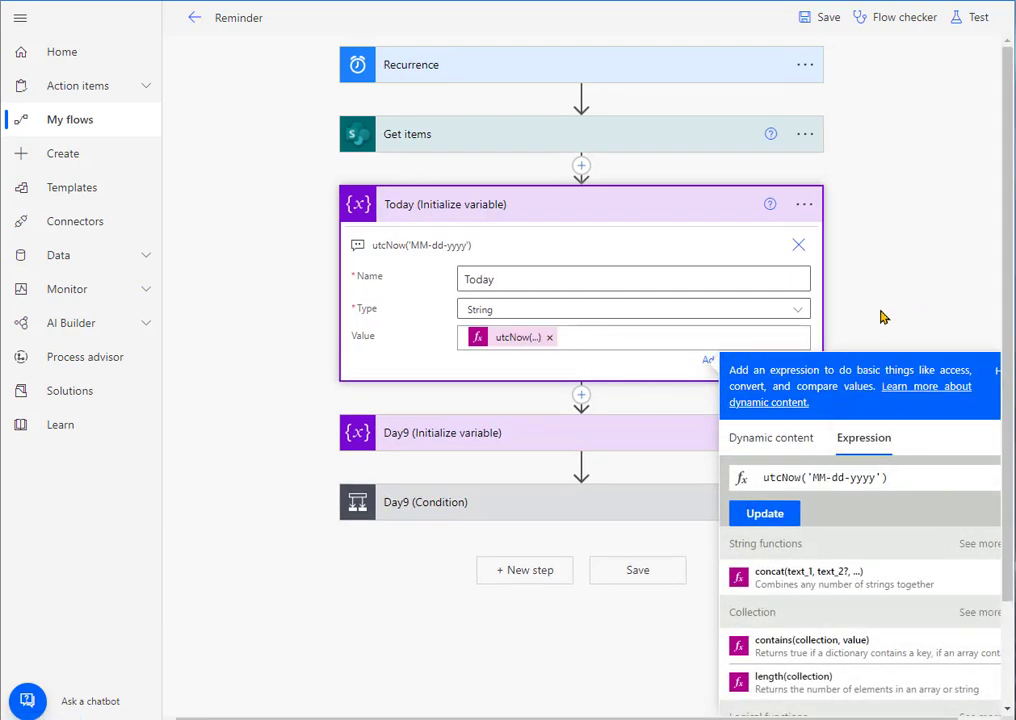
click(600, 337)
click(767, 346)
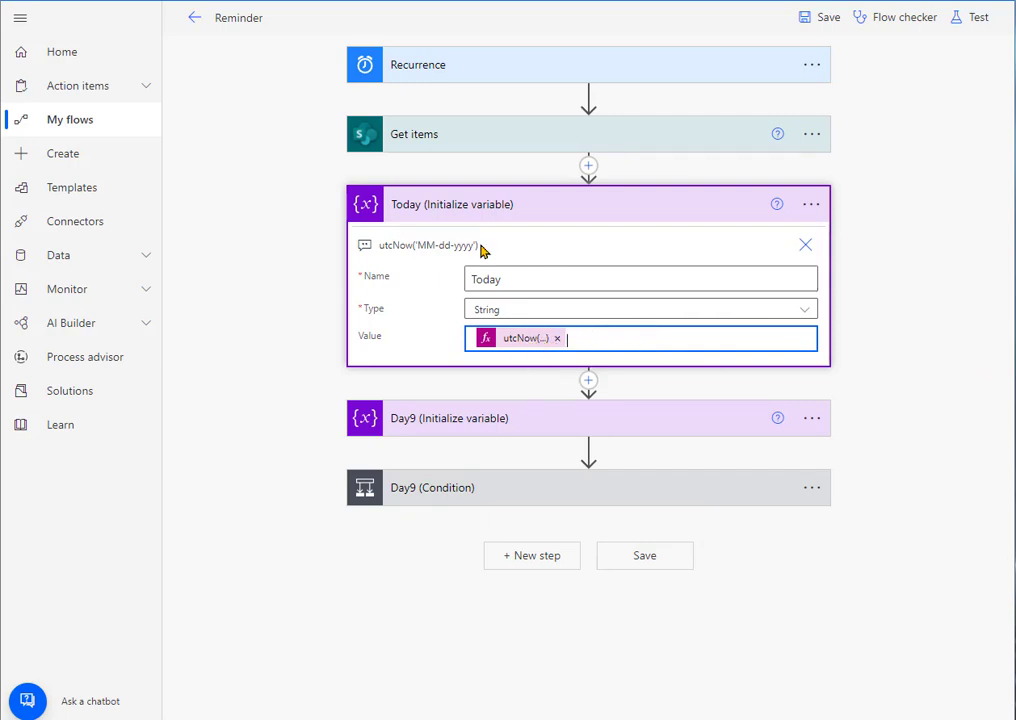
Step: Replace the Today variable's value with the expression utcNow('MM-dd-yyyy') copied from the action's note
drag(480, 246, 381, 244)
right_click(397, 242)
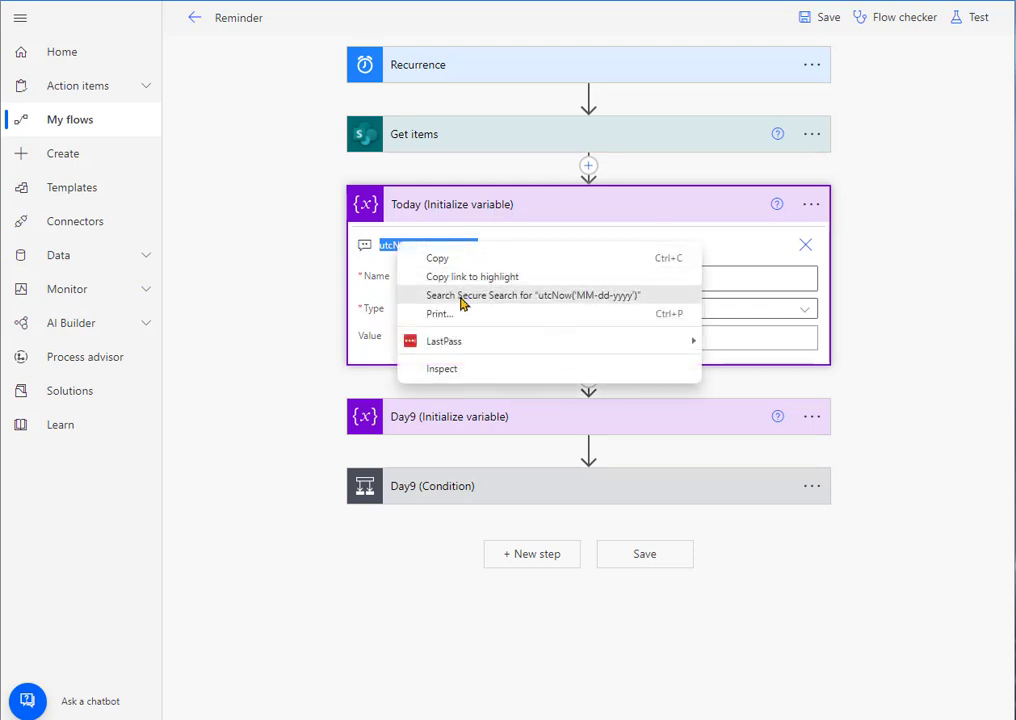
click(451, 263)
click(557, 343)
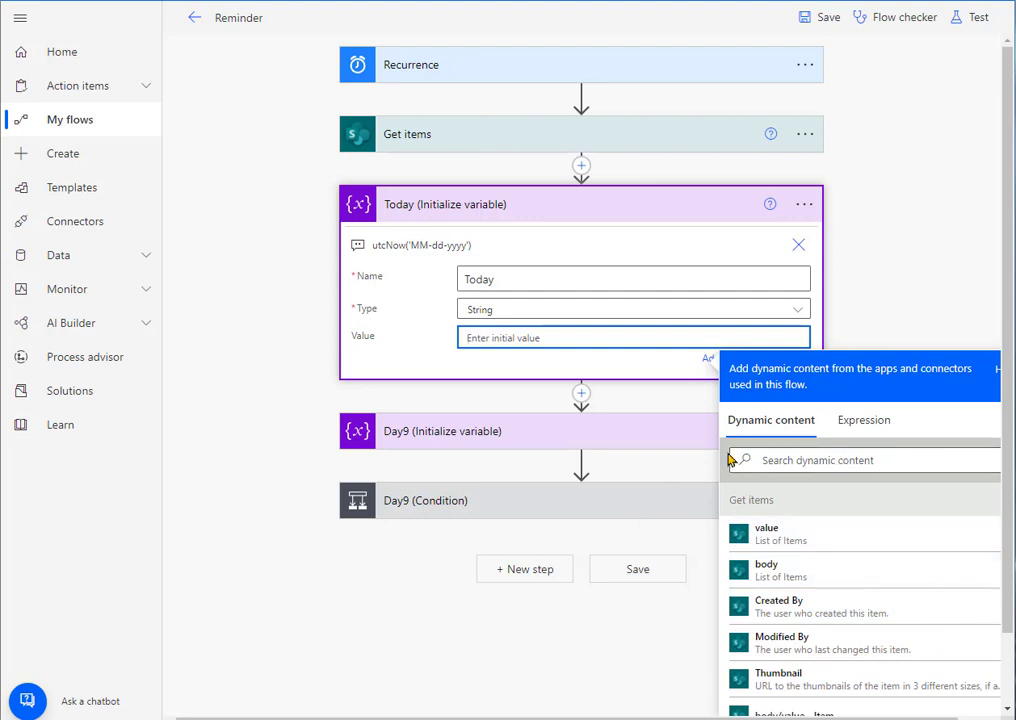
click(860, 421)
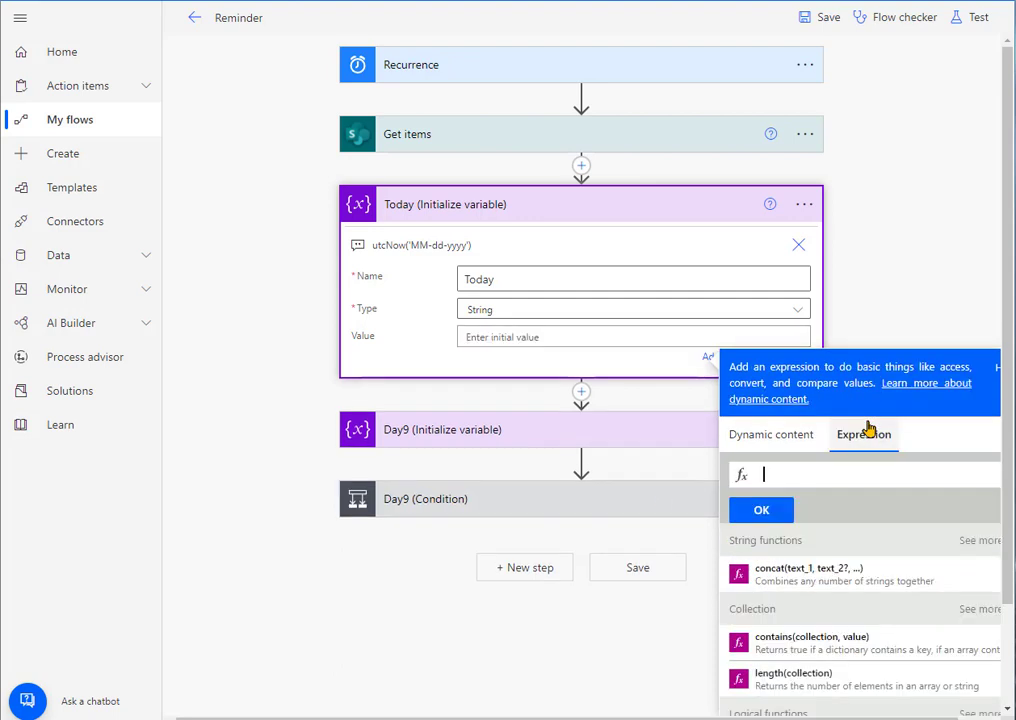
click(789, 471)
key(ctrl+v)
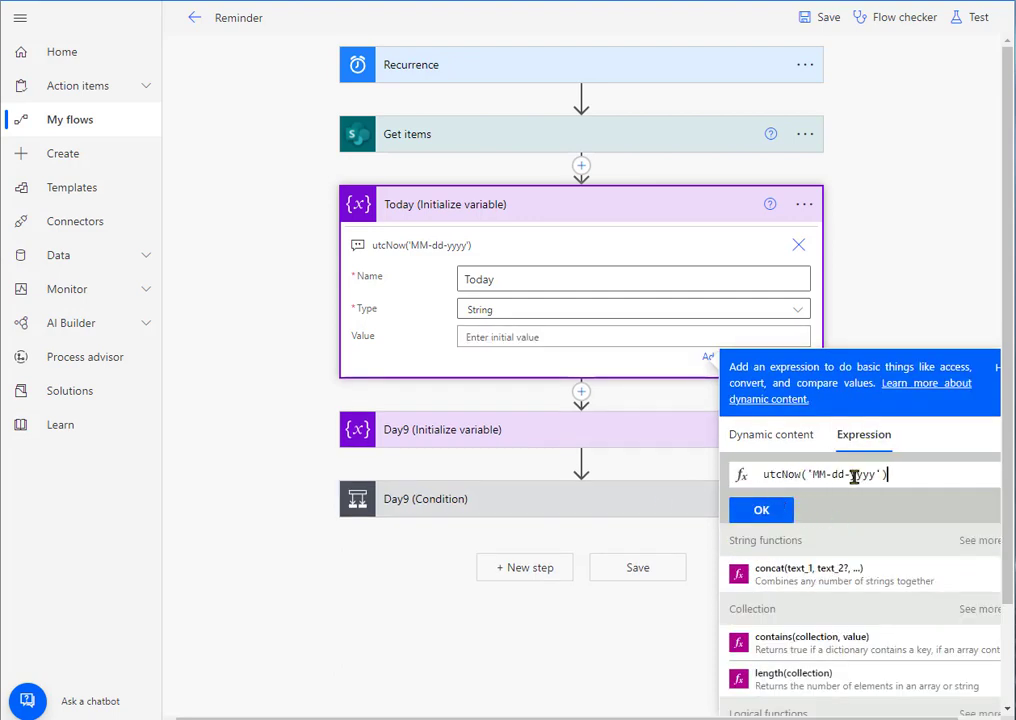
click(765, 510)
click(876, 286)
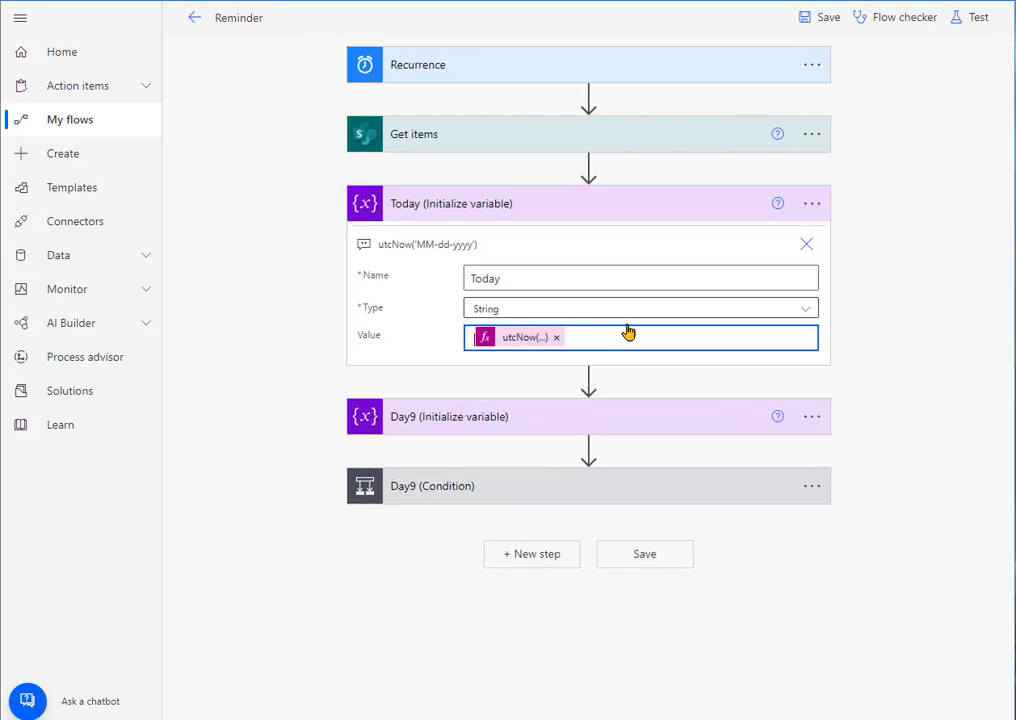
Step: Switch to the Word guide and read the instructions for adding and initializing the Today variable
key(alt+Tab)
click(766, 402)
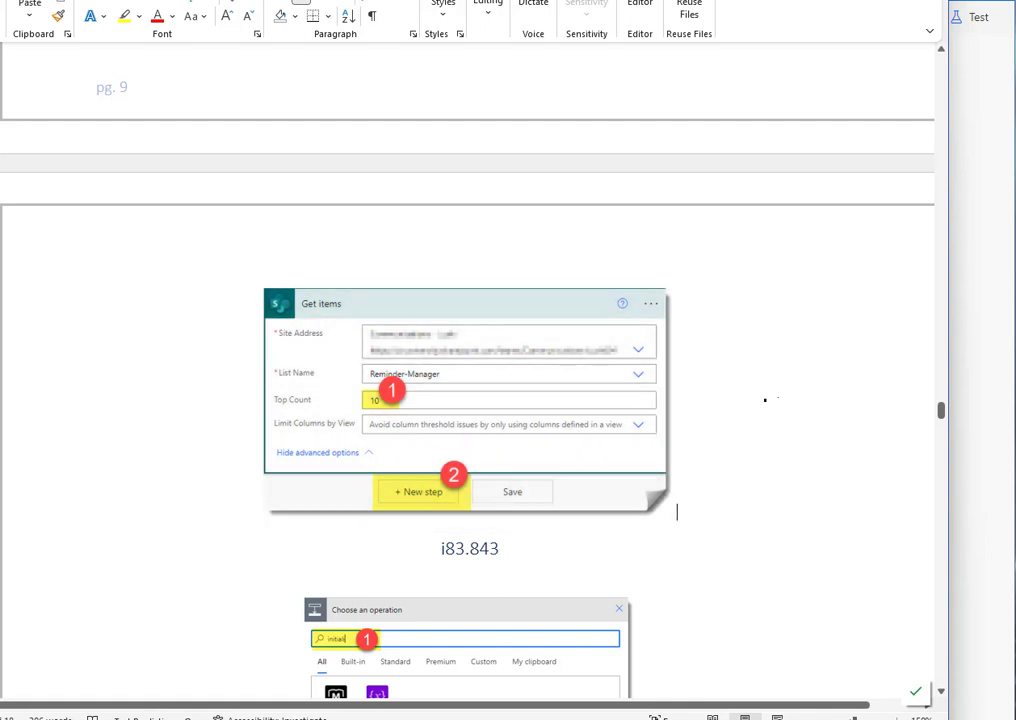
scroll(796, 407, down, 1)
scroll(862, 426, down, 5)
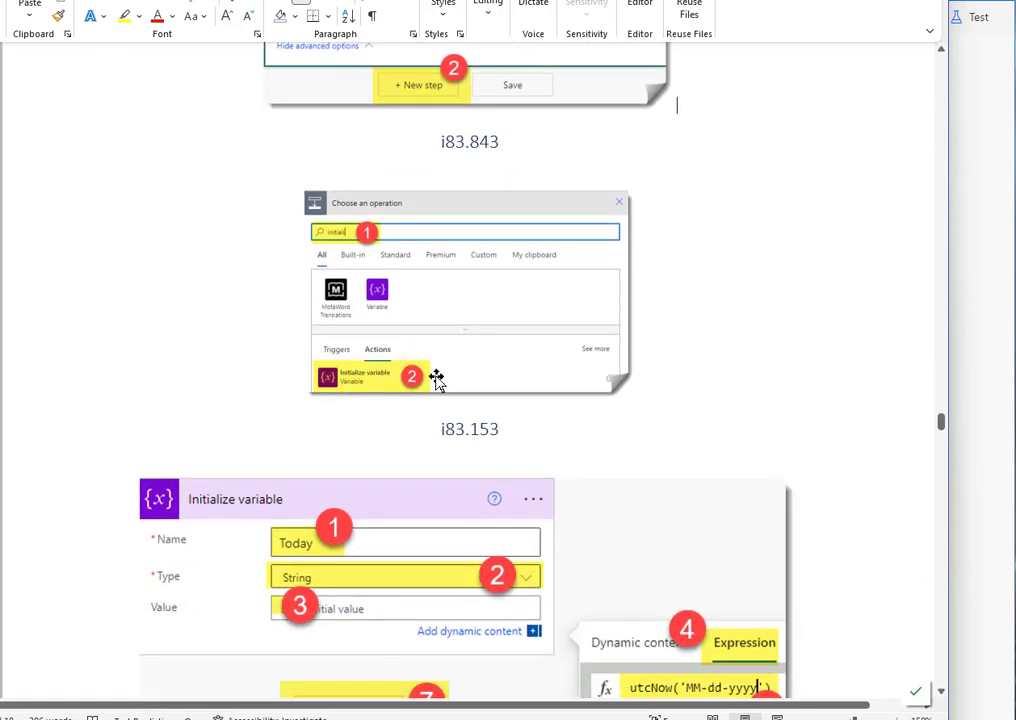
scroll(437, 378, down, 3)
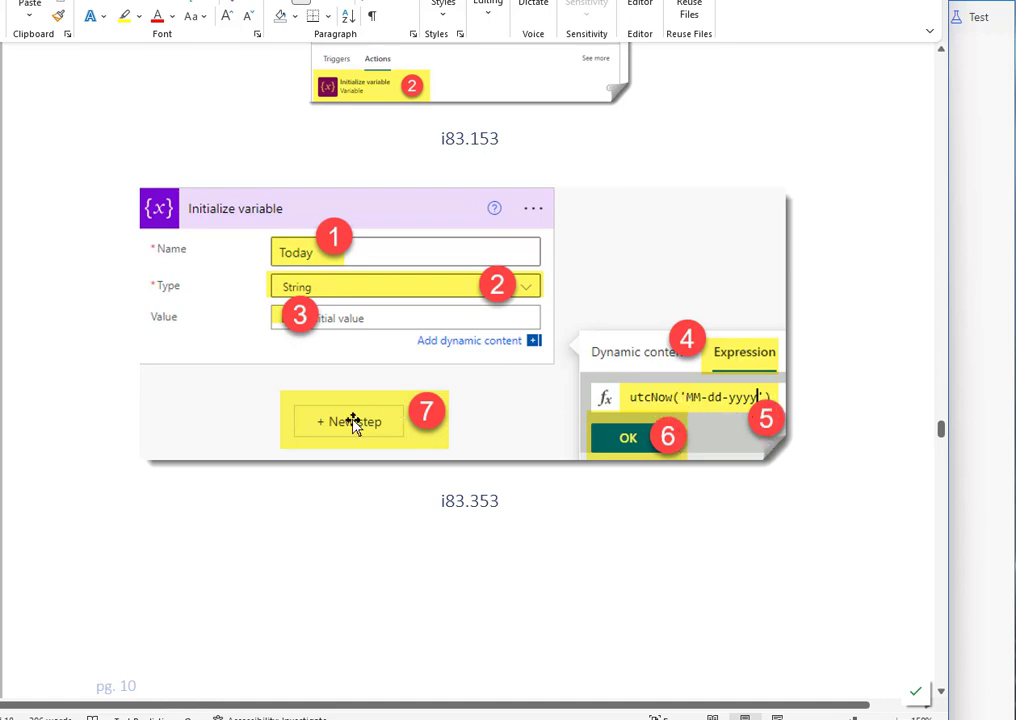
Step: Back in Power Automate, replace the Day9 variable's value with the expression adddays(startofmonth(utcnow()),8,'MM-dd-yyyy') copied from its note
click(987, 372)
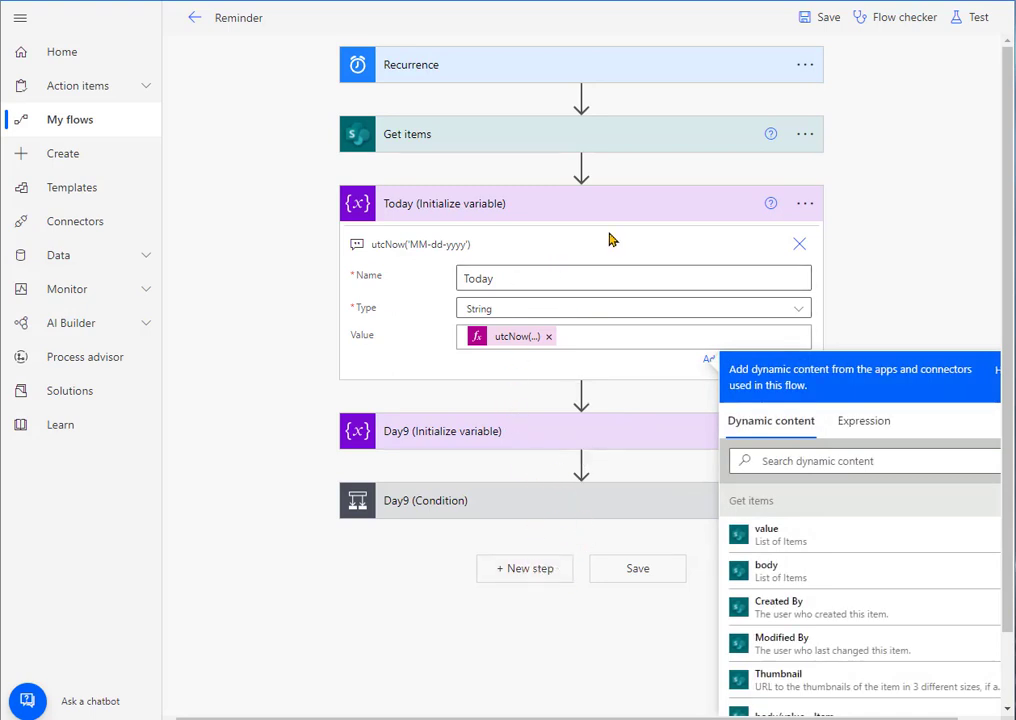
click(576, 210)
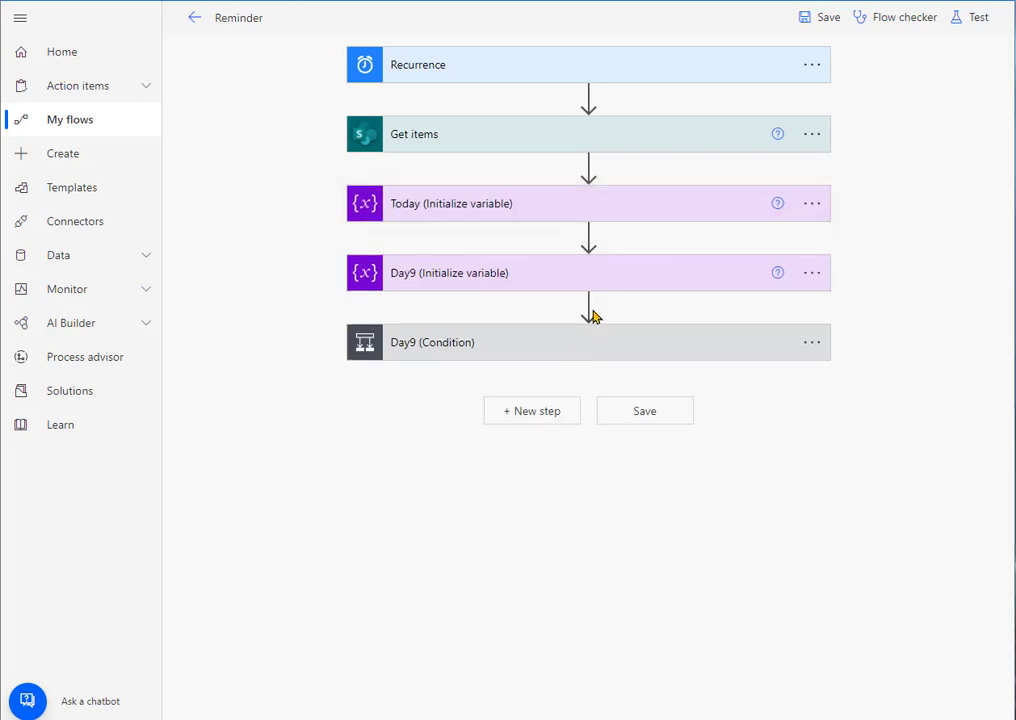
click(503, 280)
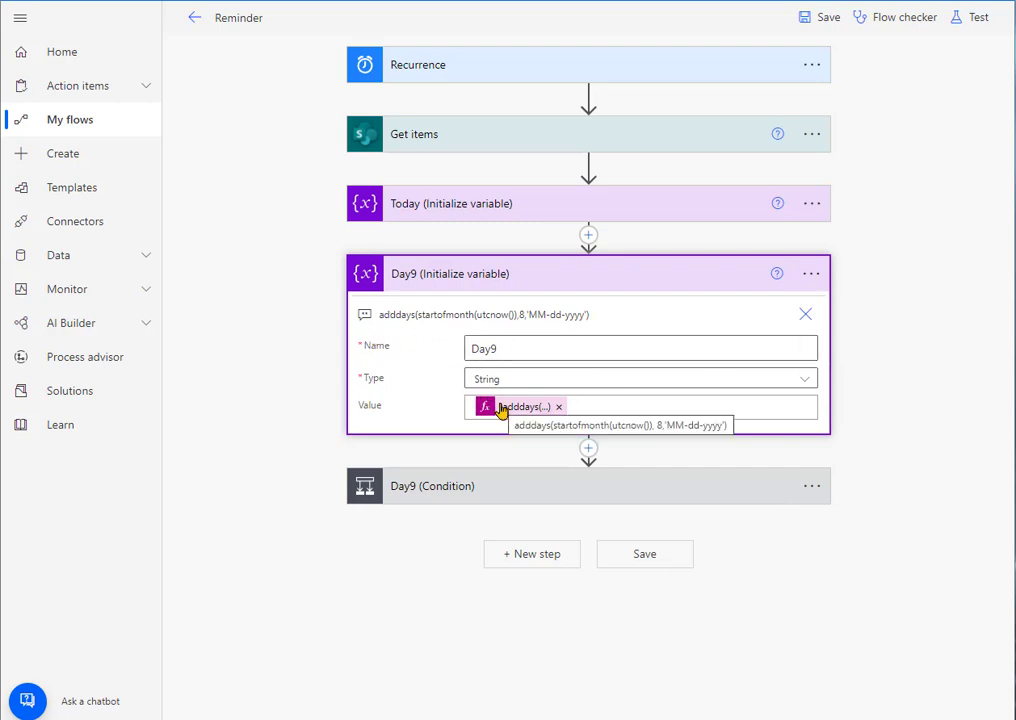
drag(605, 317, 368, 318)
right_click(586, 313)
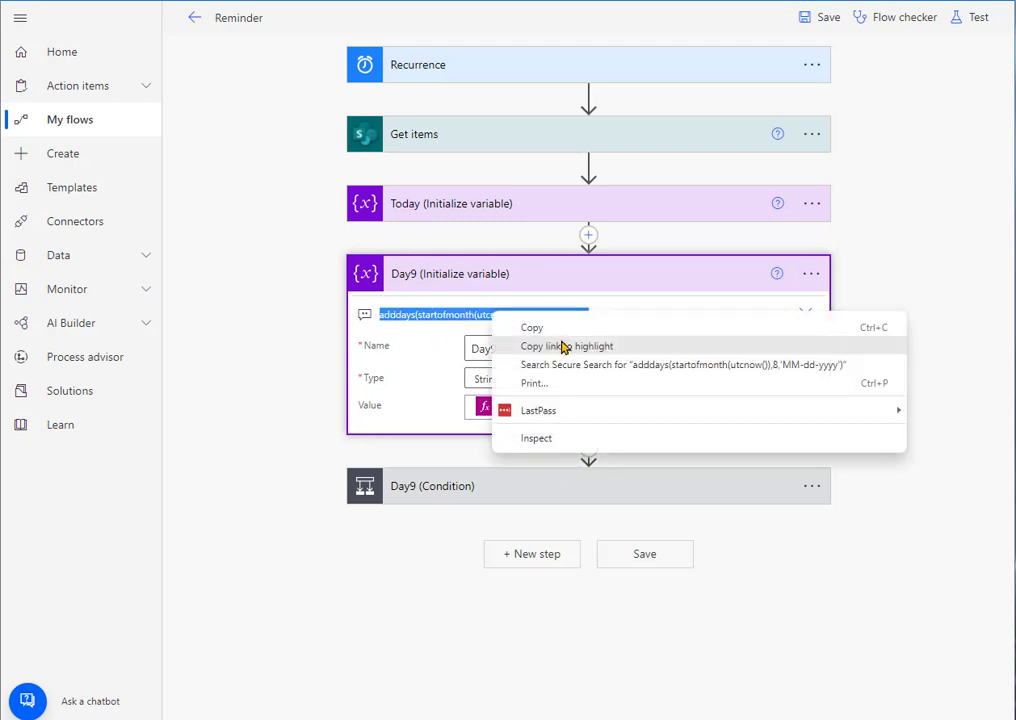
click(565, 327)
click(561, 408)
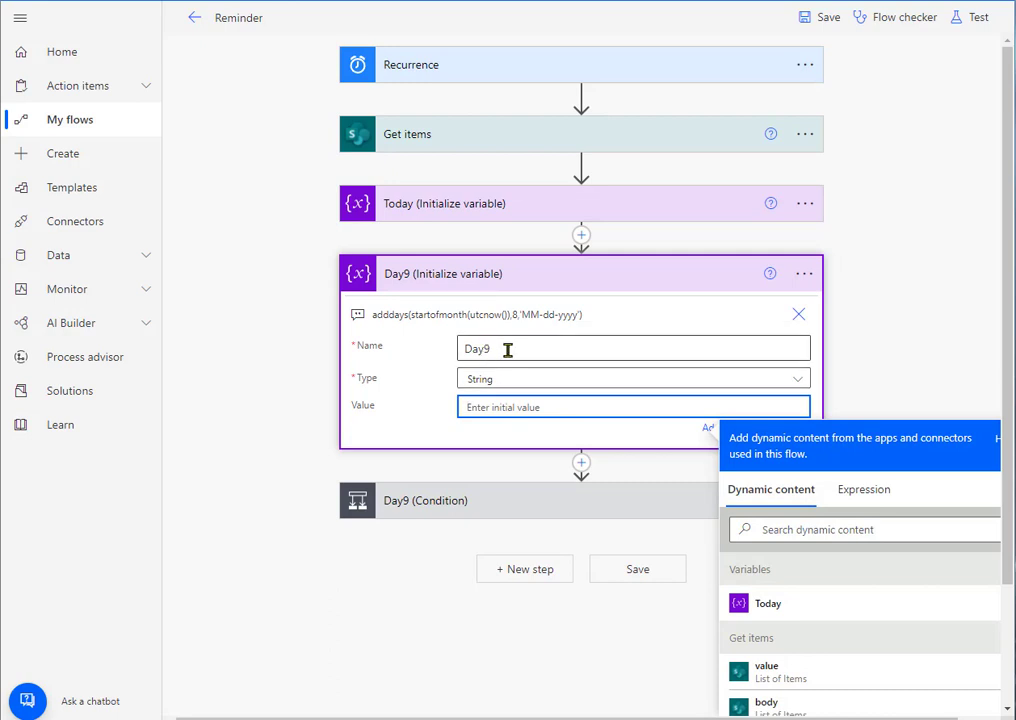
click(864, 492)
key(ctrl+v)
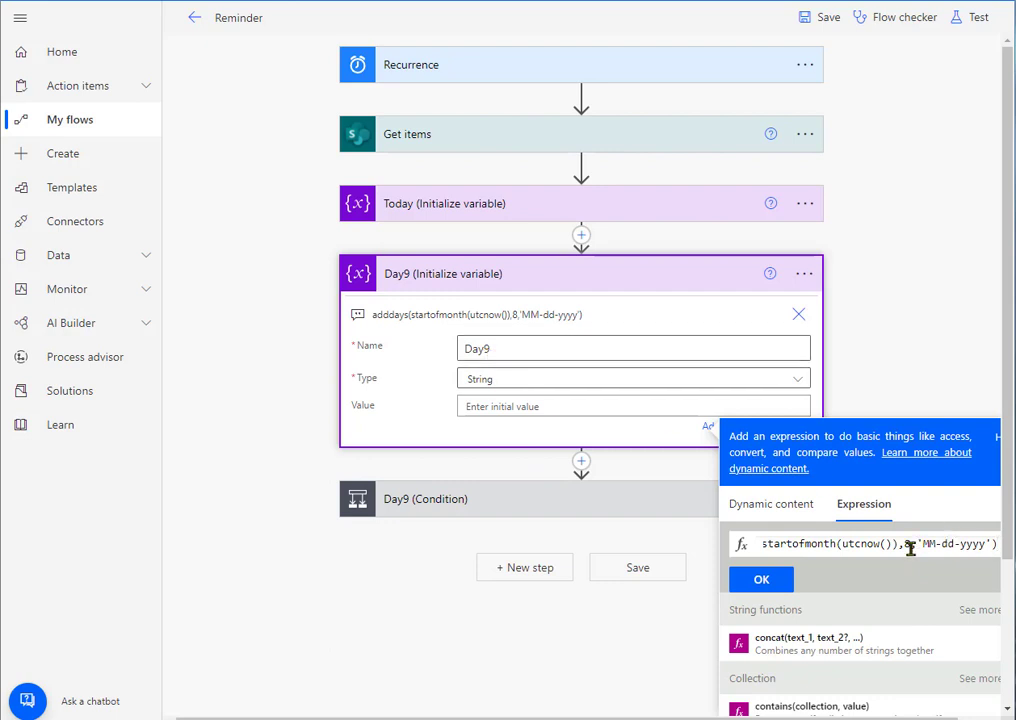
click(765, 581)
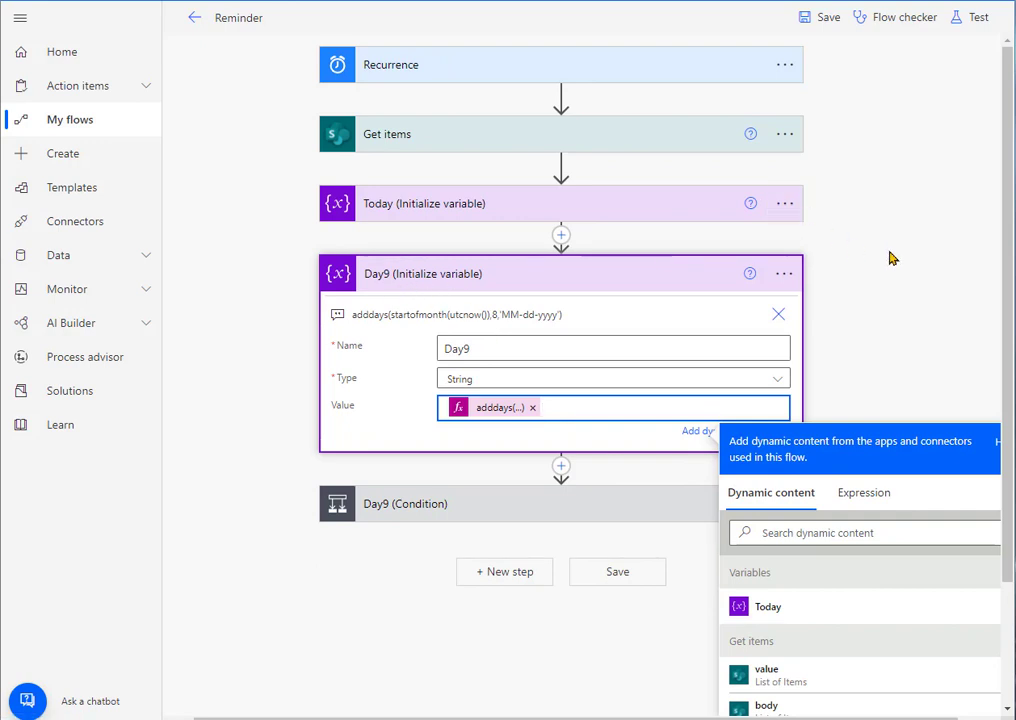
click(800, 272)
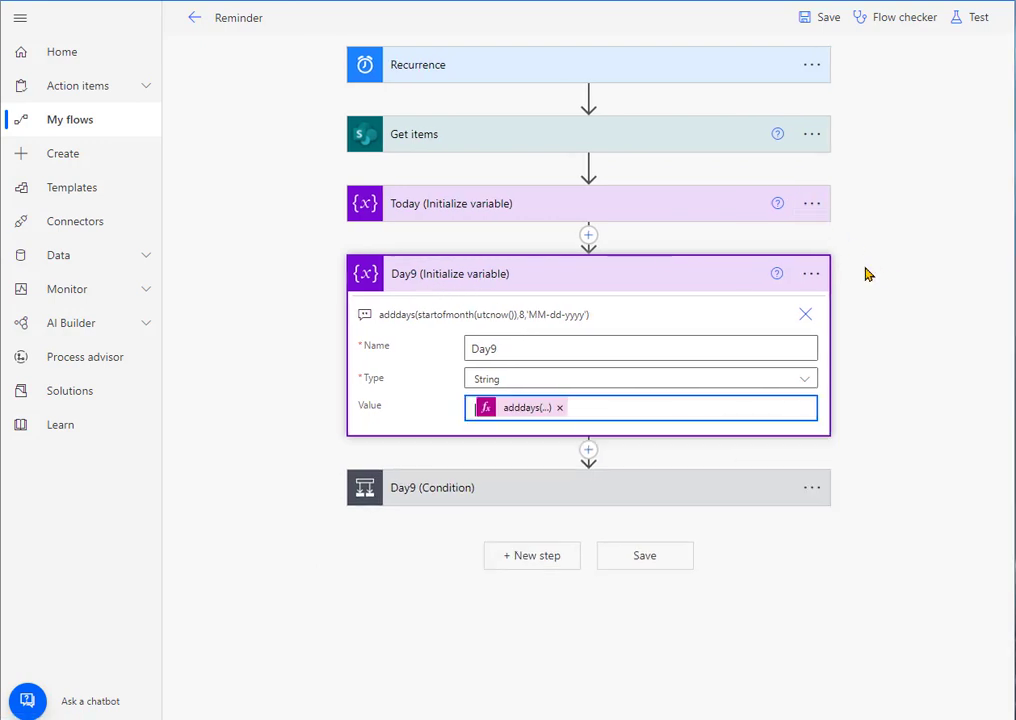
click(811, 204)
click(706, 233)
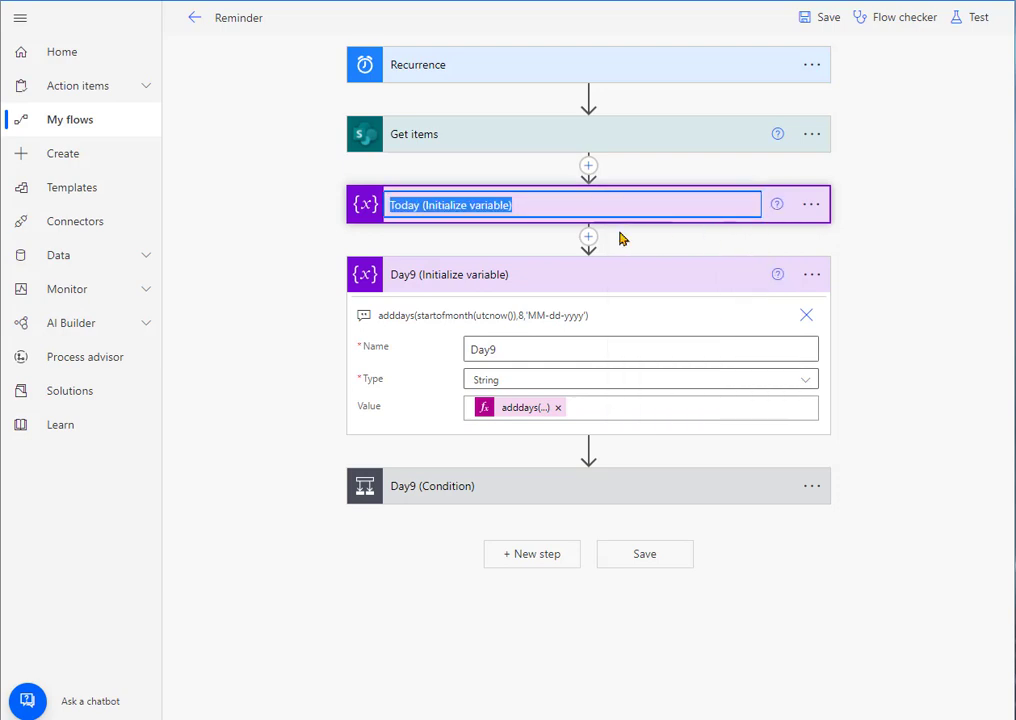
click(421, 204)
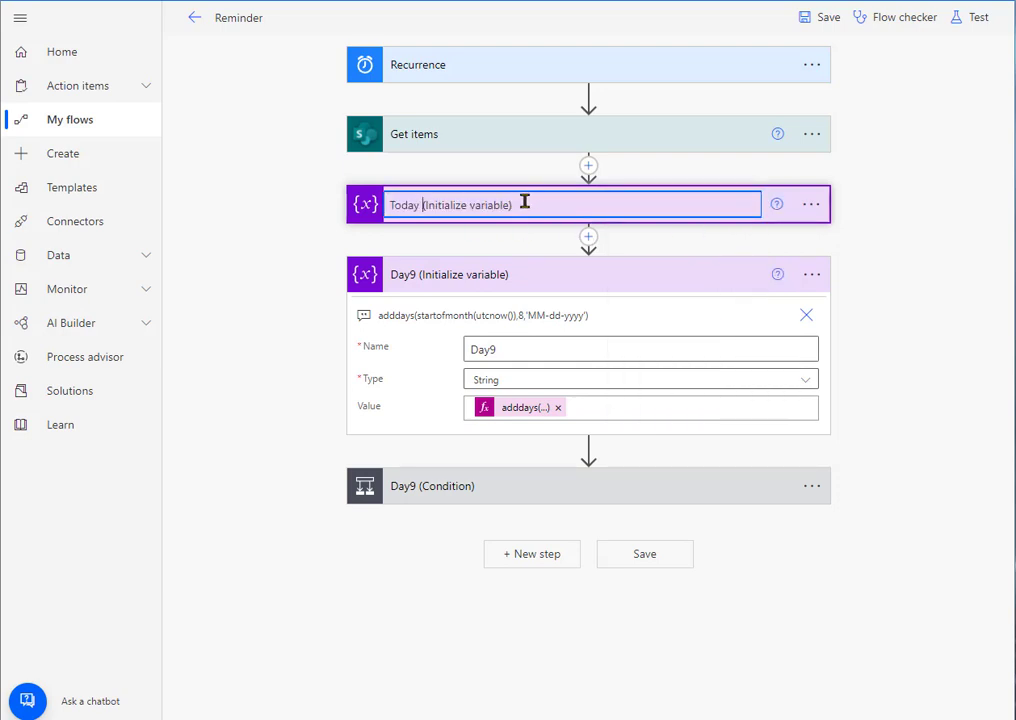
drag(523, 204, 434, 204)
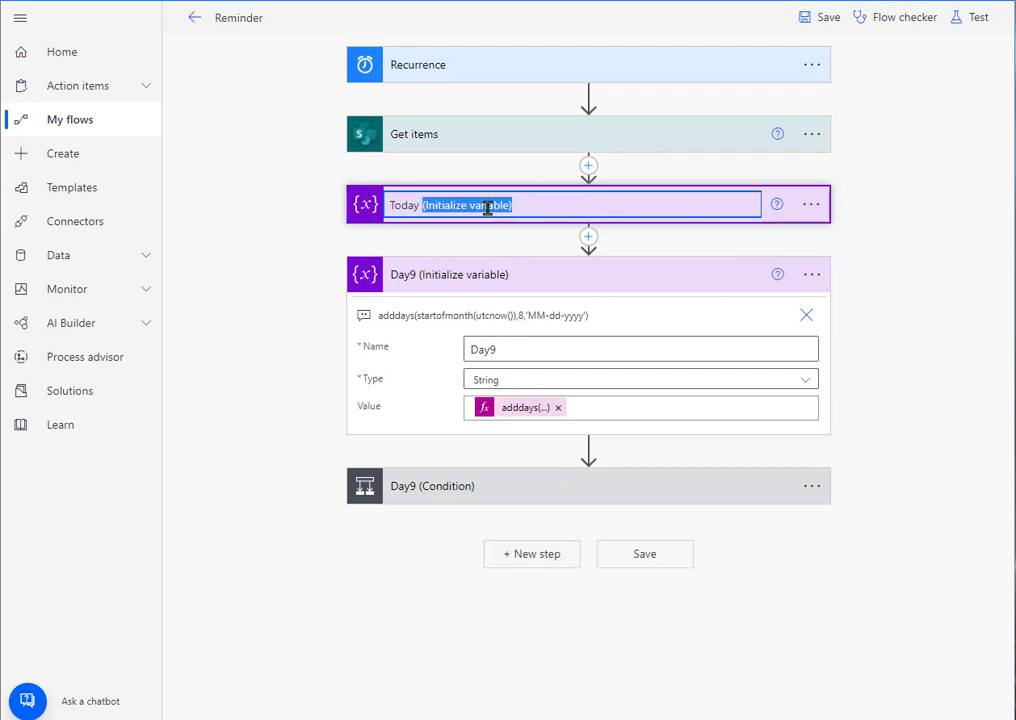
click(907, 281)
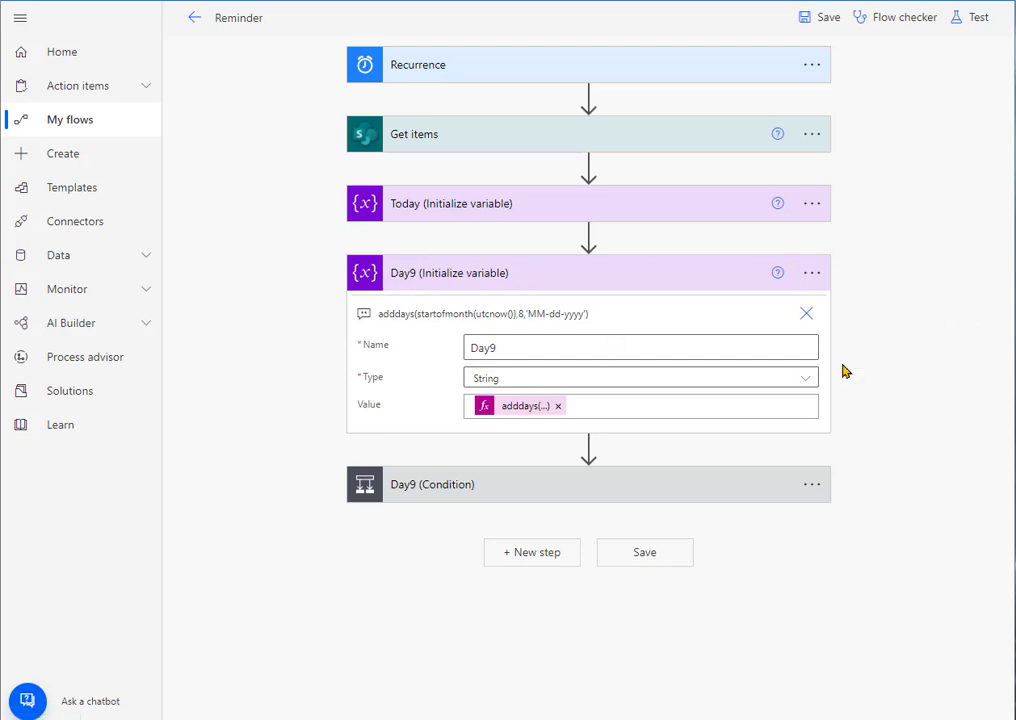
Step: Examine the Day9 condition comparing Today with Day9, its Apply to each loop and the Send an email (V2) fields
click(695, 276)
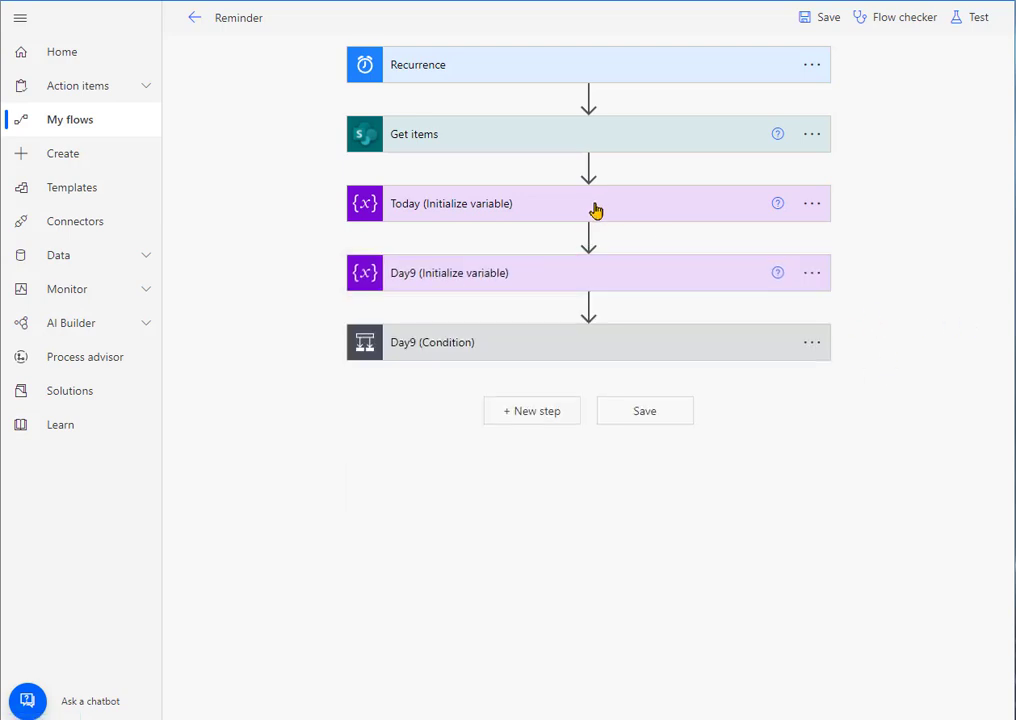
click(467, 346)
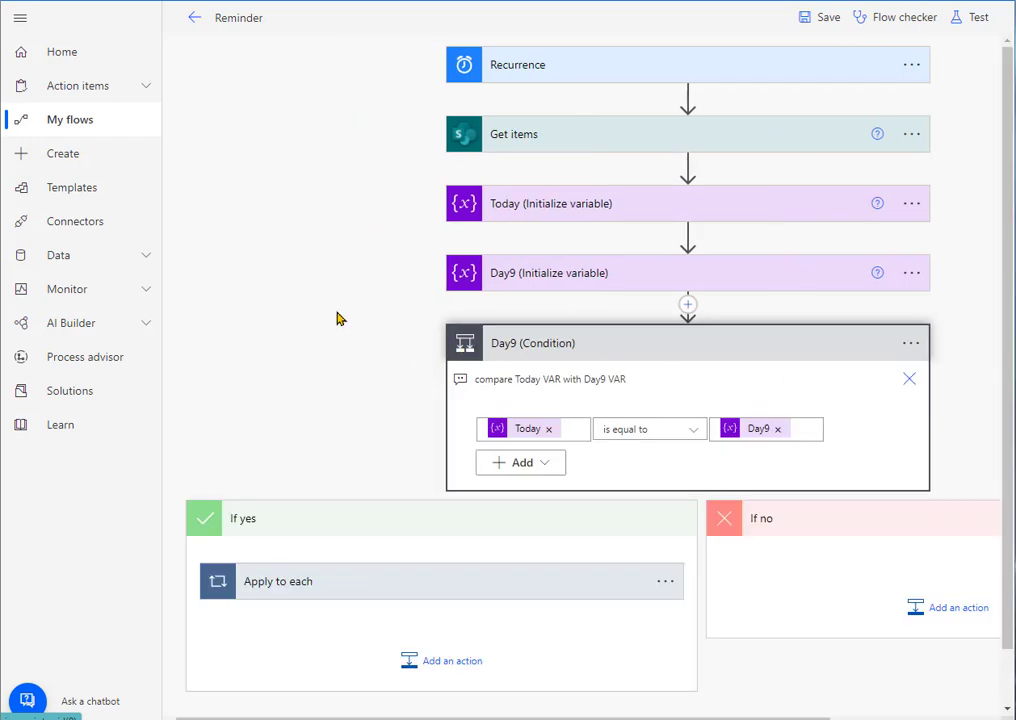
scroll(337, 318, down, 1)
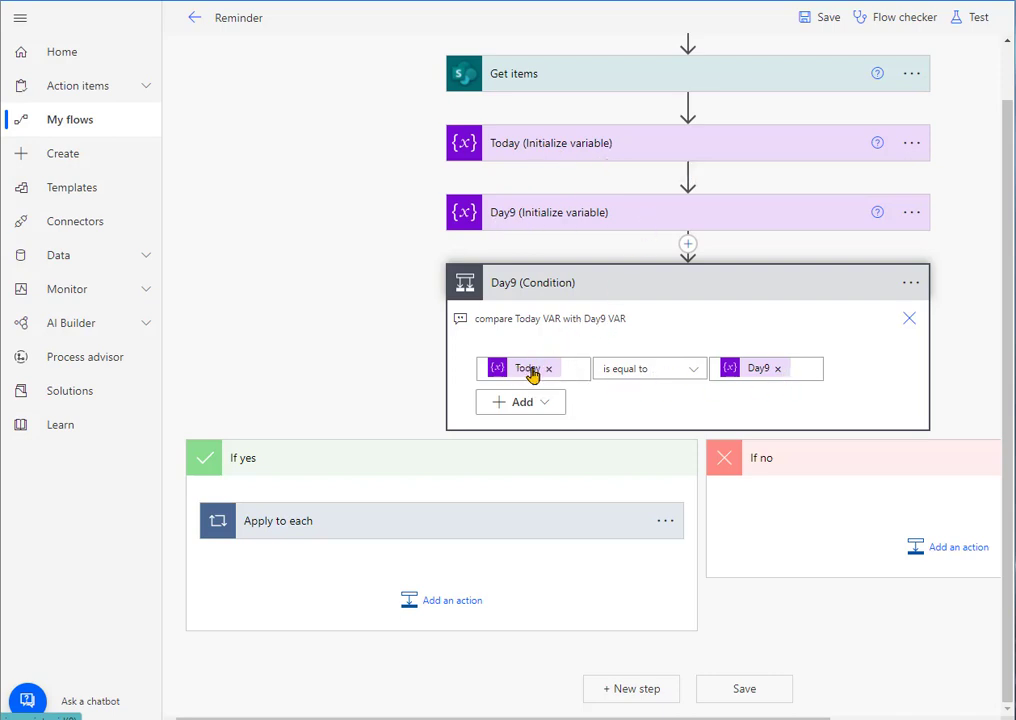
mouse_move(532, 374)
click(386, 520)
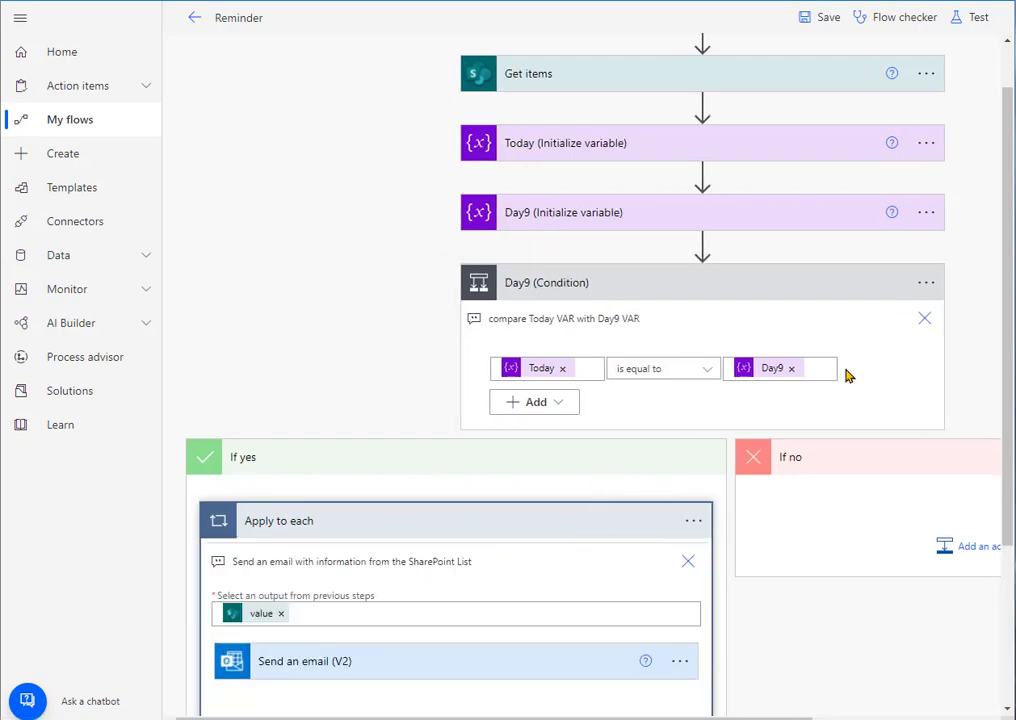
scroll(491, 527, down, 3)
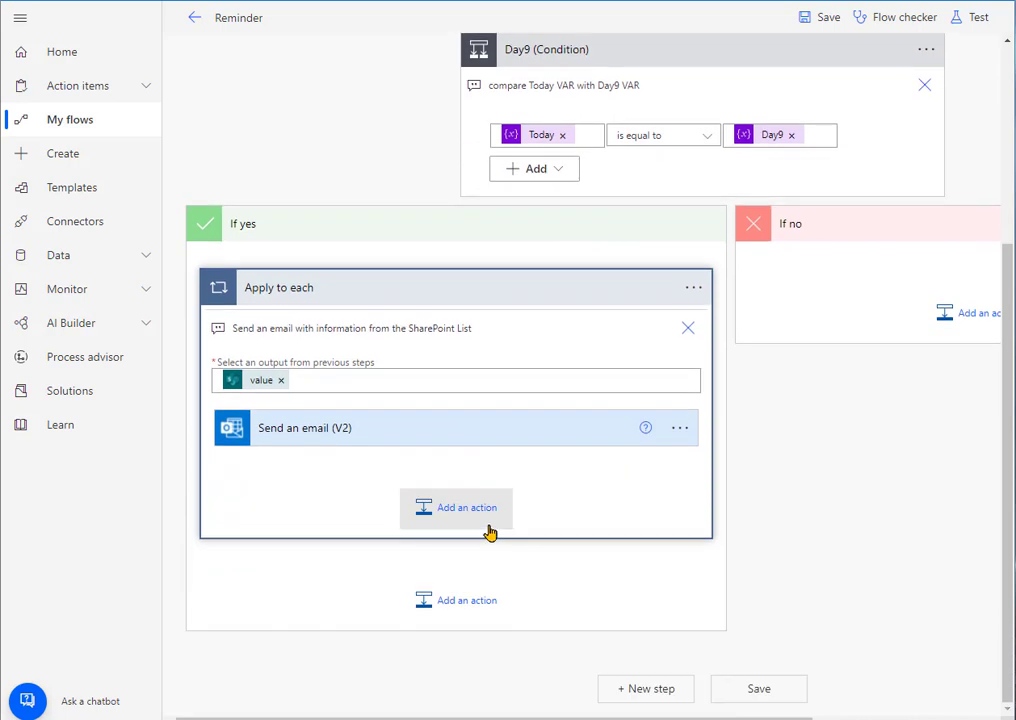
click(535, 444)
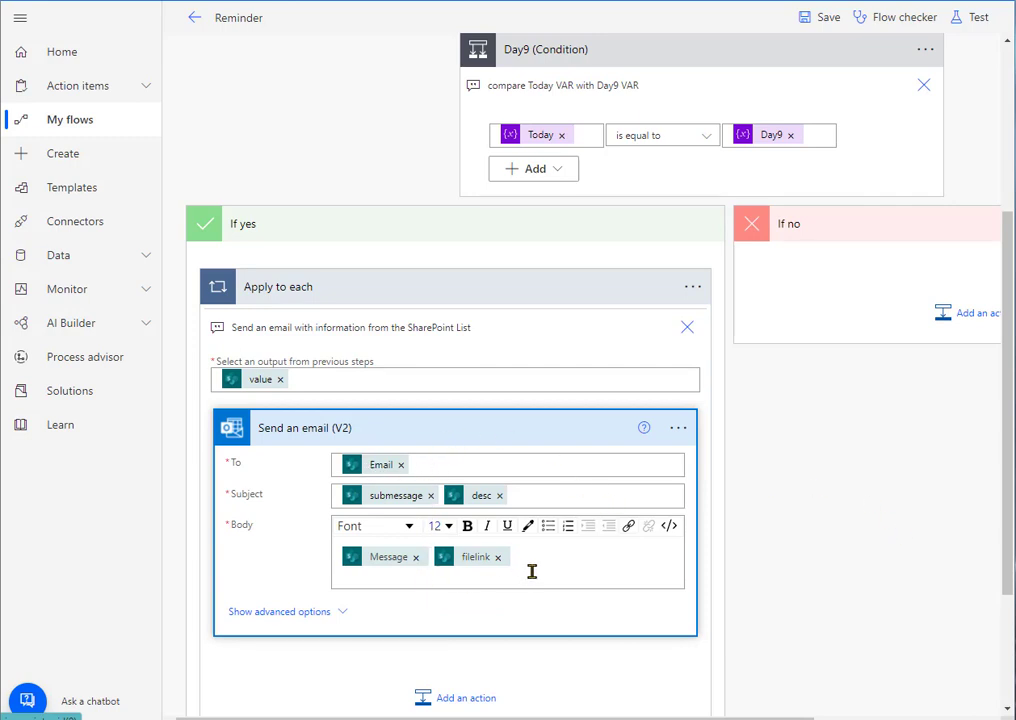
Step: Switch to the Word guide and read the instructions for initializing the Day20 variable and renaming both variable actions
click(1, 203)
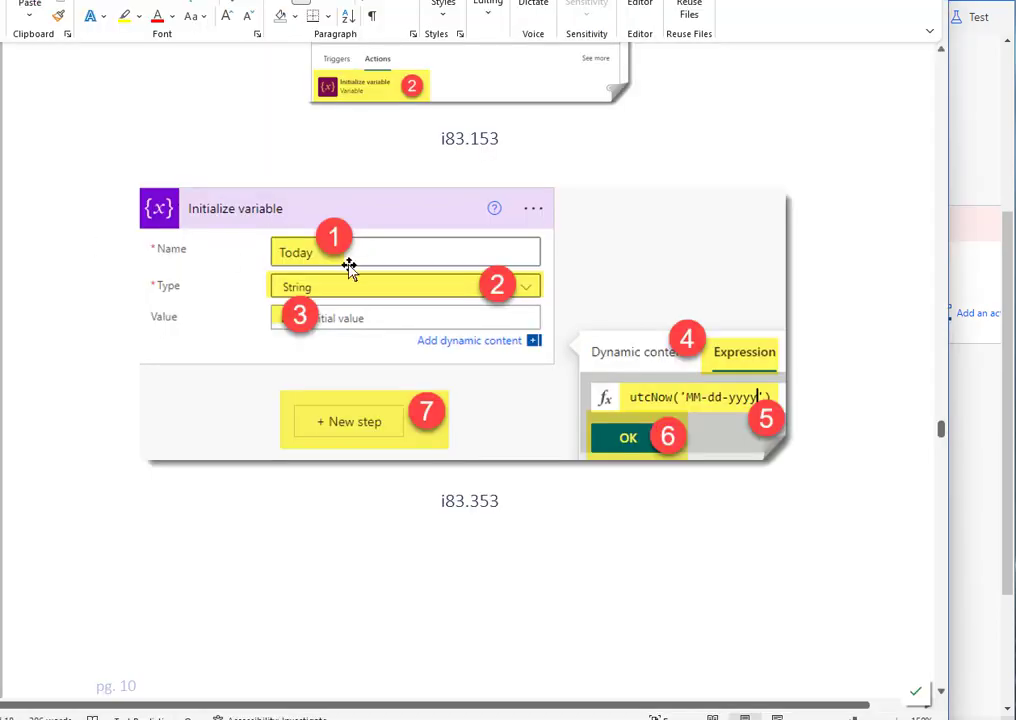
scroll(388, 272, down, 10)
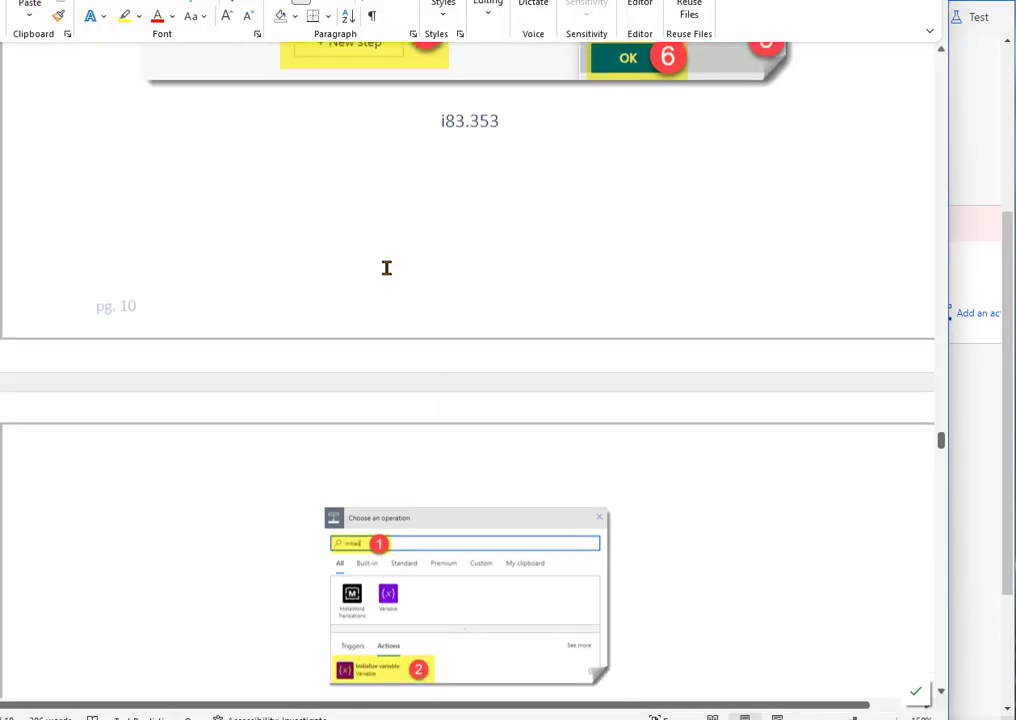
scroll(702, 281, down, 3)
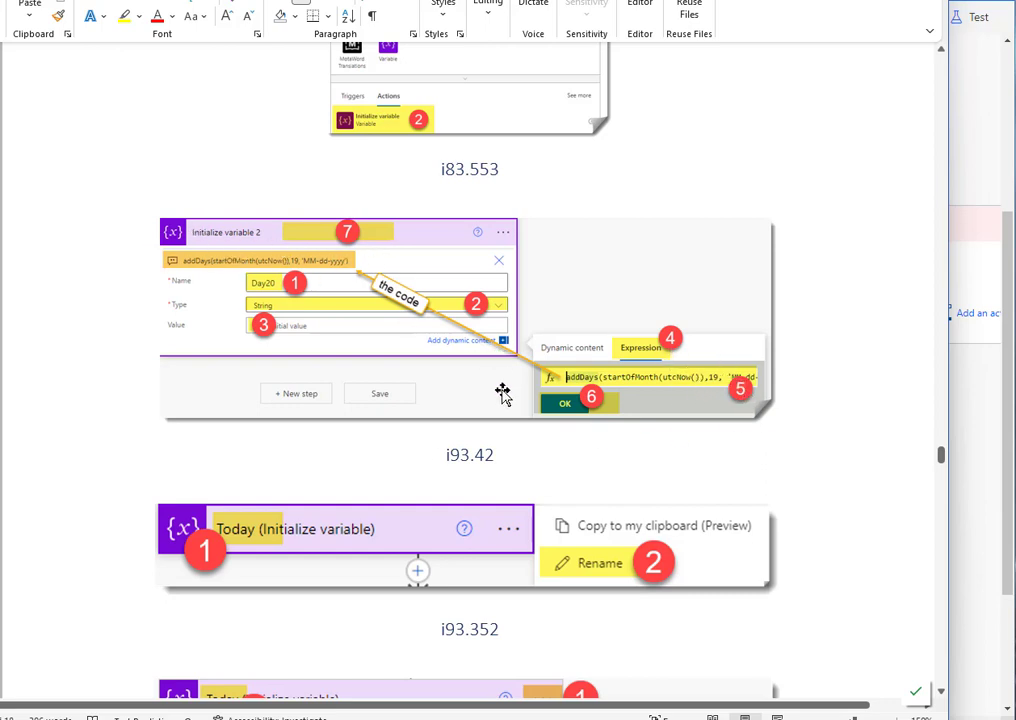
scroll(503, 390, down, 3)
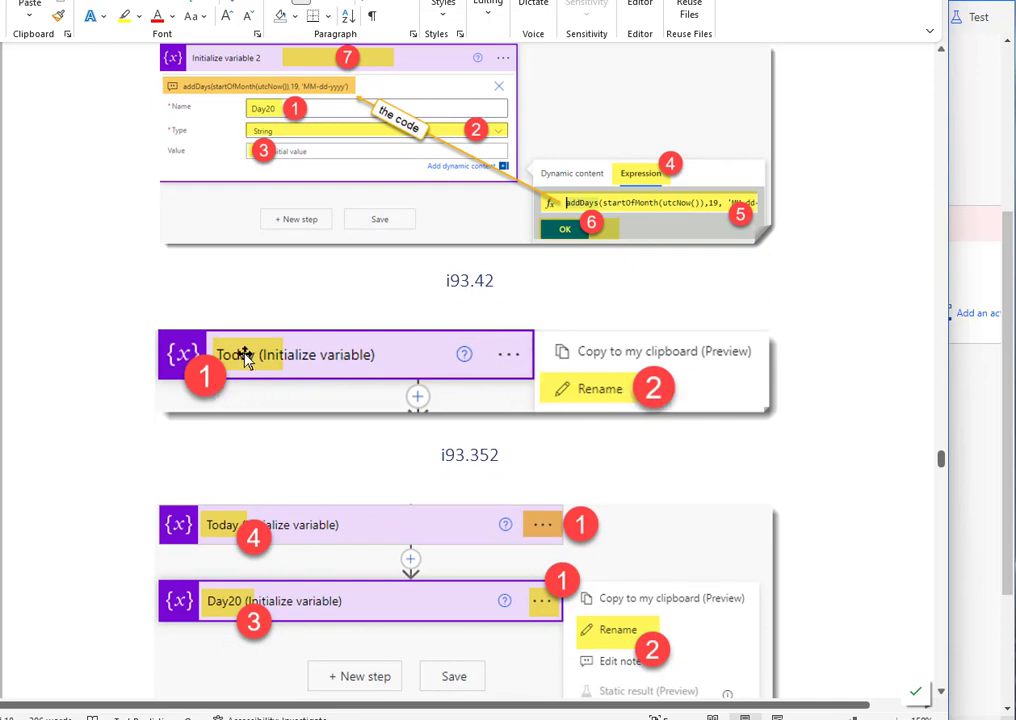
scroll(451, 405, down, 3)
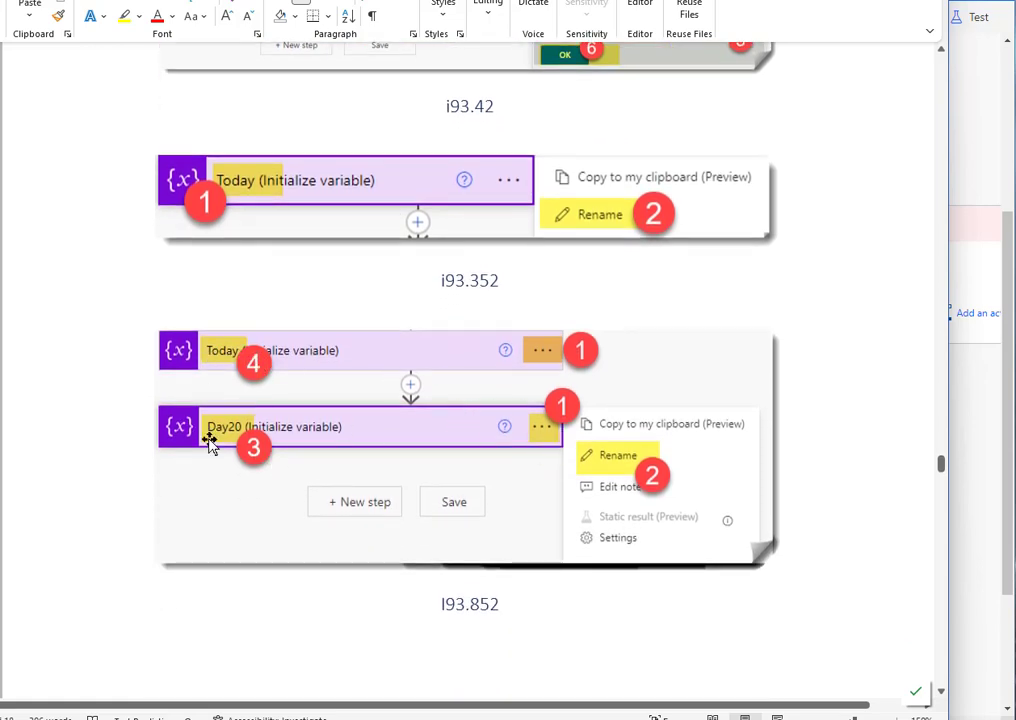
Step: Read the Word guide's instructions for adding a Condition with the Today variable, and compare them with the Day9 condition in Power Automate
scroll(336, 415, down, 10)
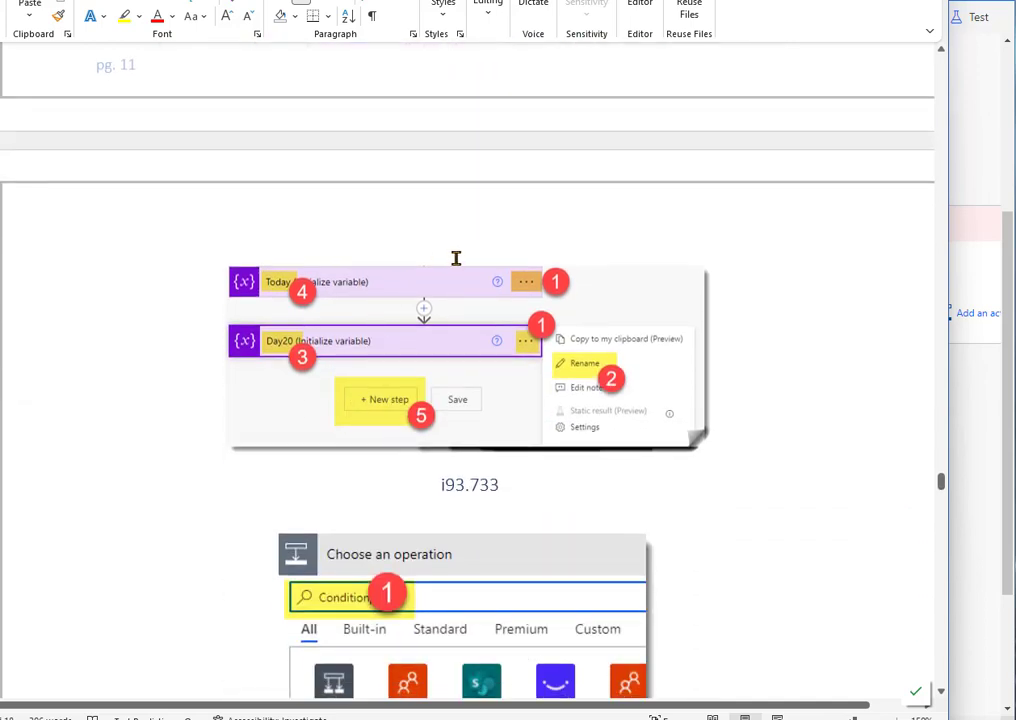
scroll(494, 372, down, 6)
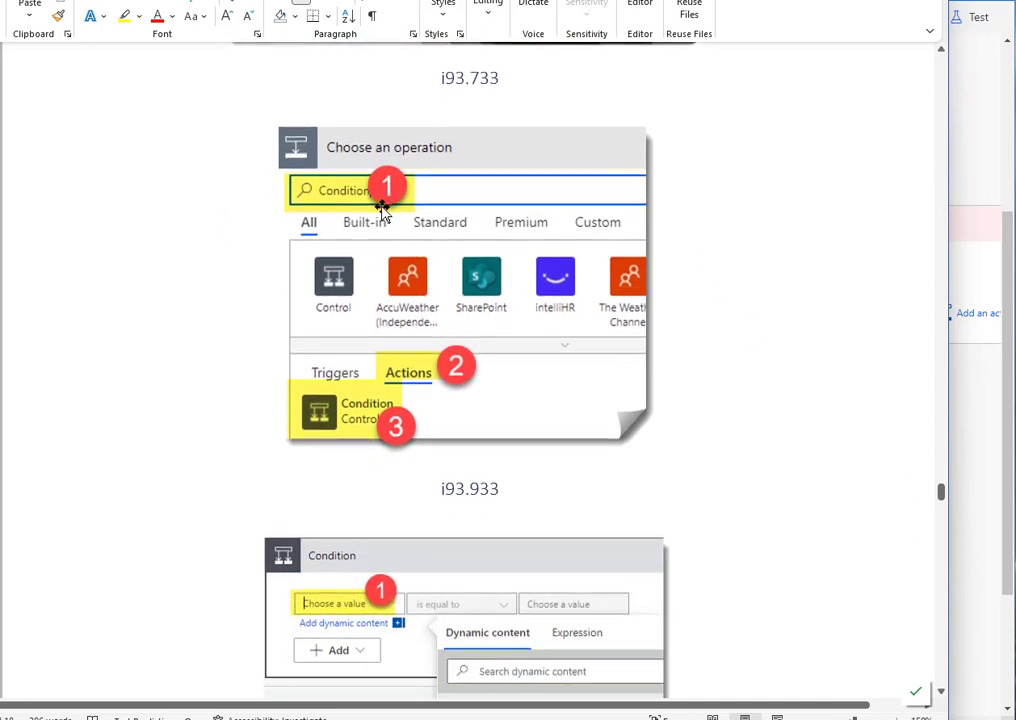
scroll(393, 380, down, 1)
scroll(393, 380, down, 3)
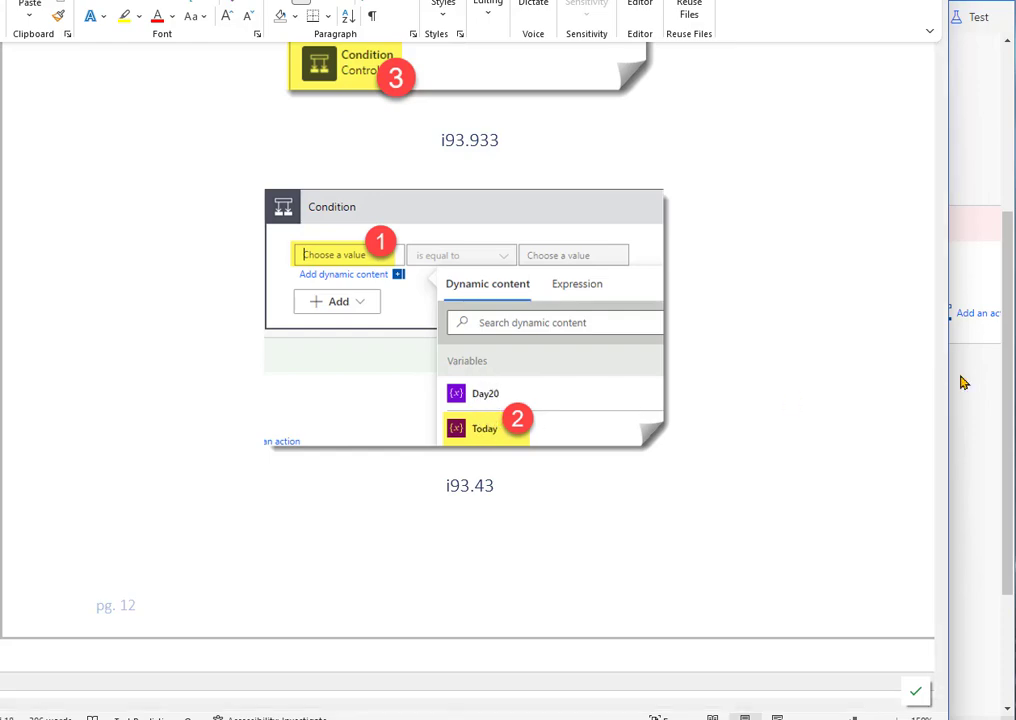
key(alt+Tab)
scroll(662, 430, up, 3)
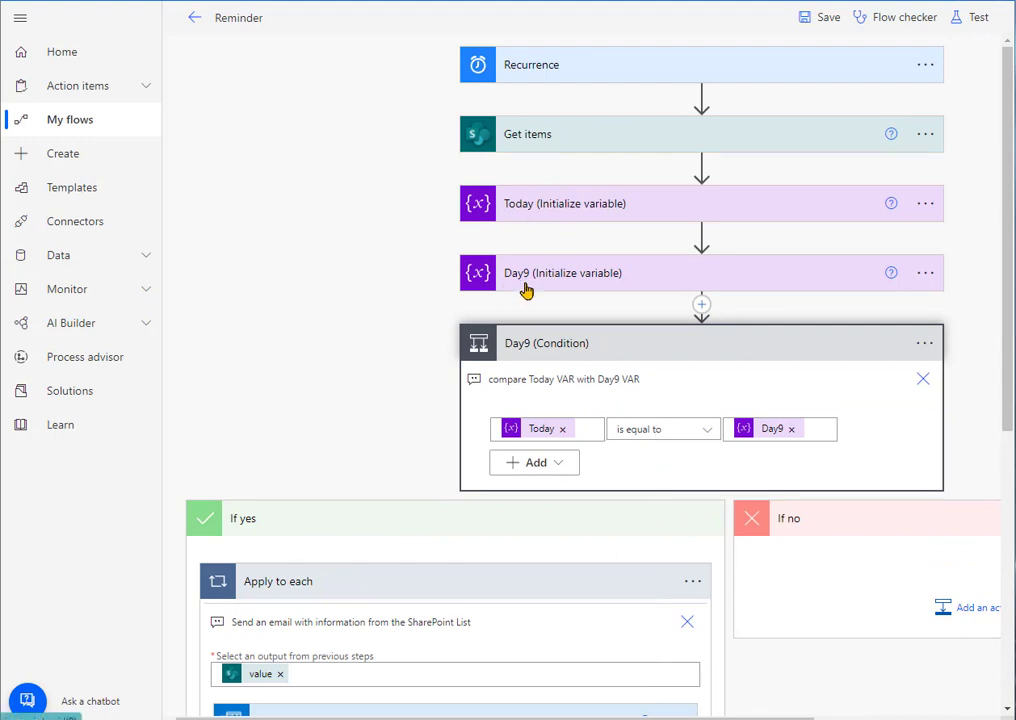
Step: Return to the Word guide and read the instructions for comparing Today with Day20 and adding an email action under If yes
key(alt+Tab)
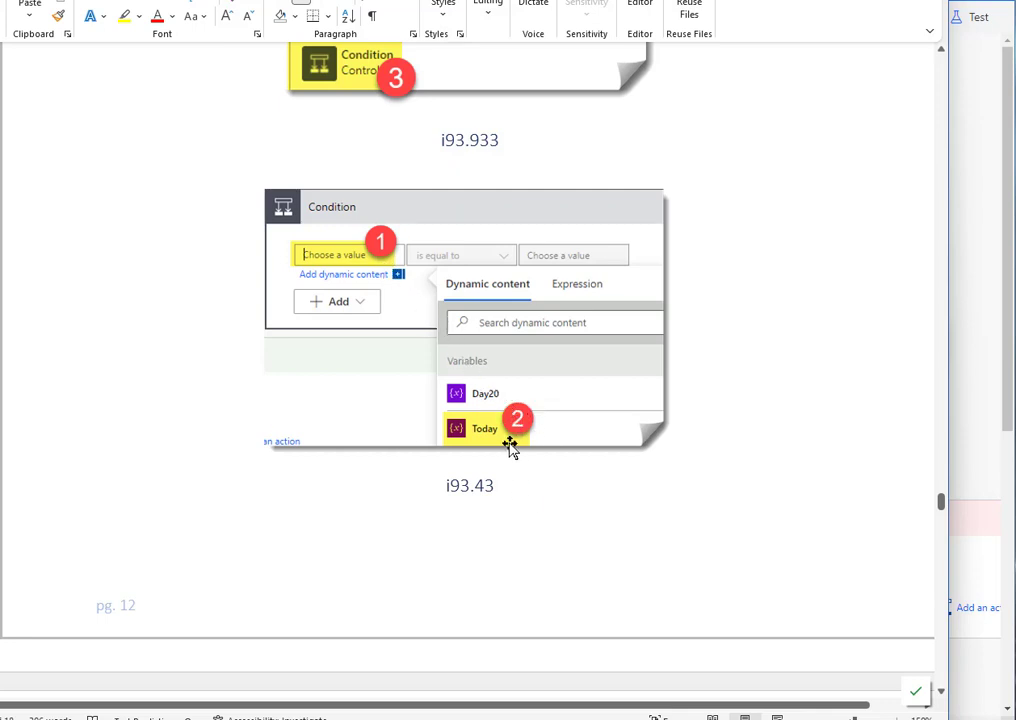
scroll(512, 447, down, 10)
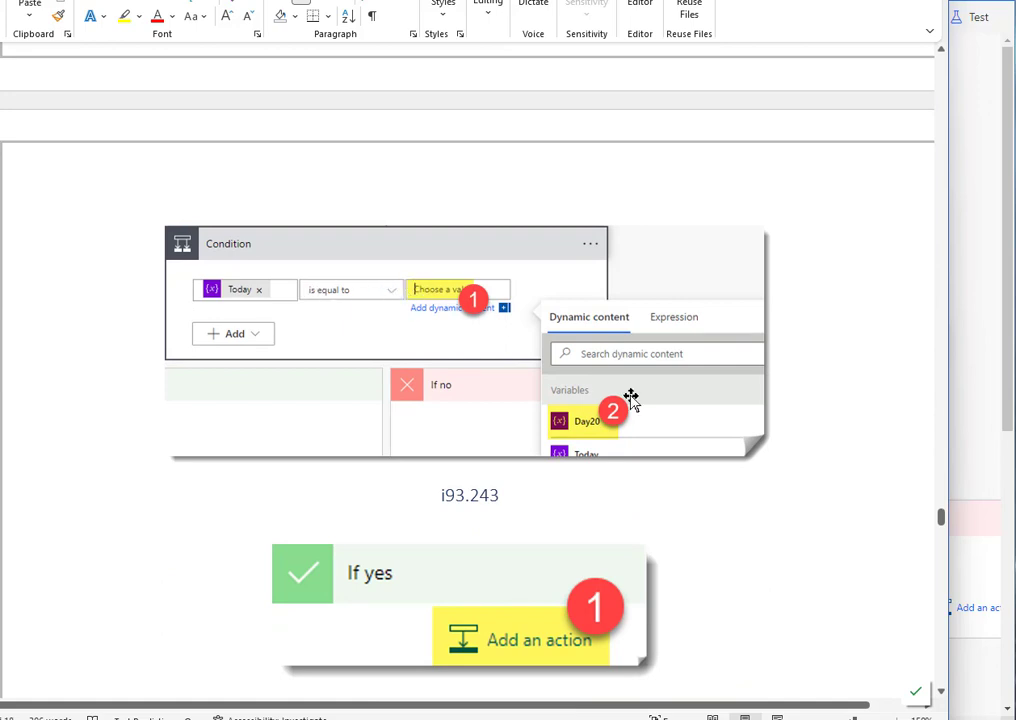
scroll(726, 470, down, 5)
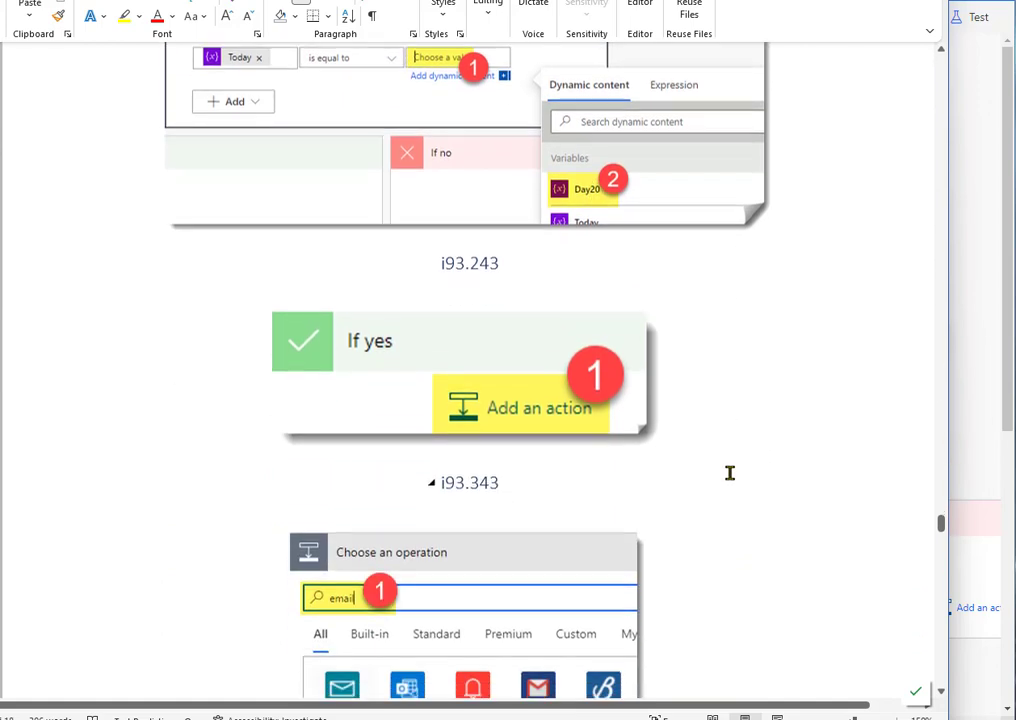
scroll(726, 470, down, 4)
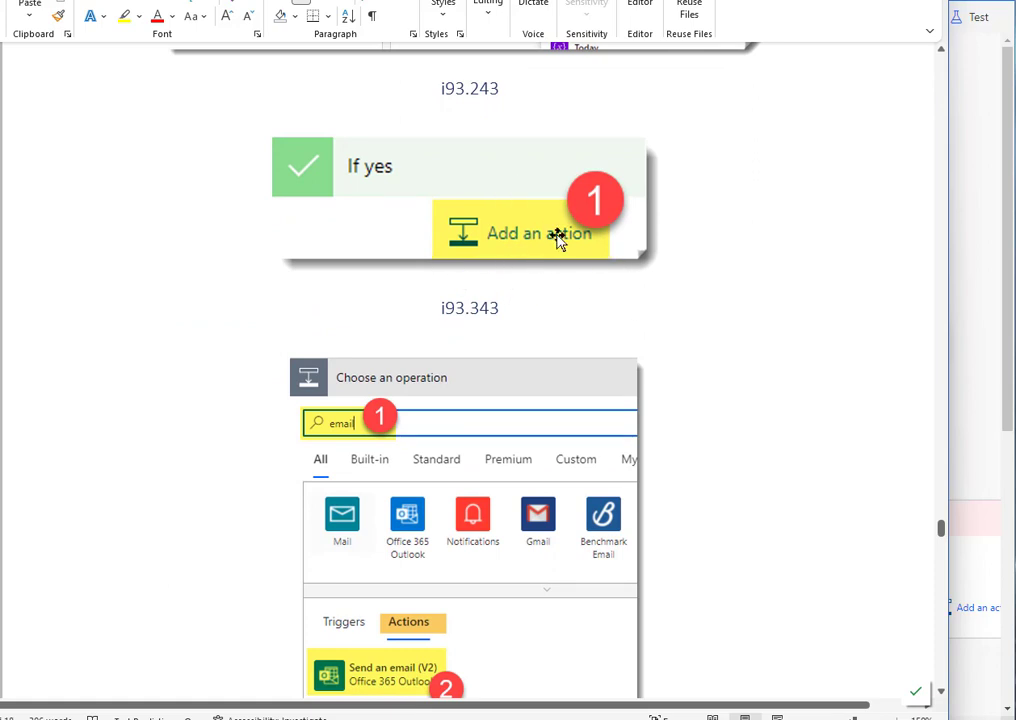
scroll(630, 212, down, 1)
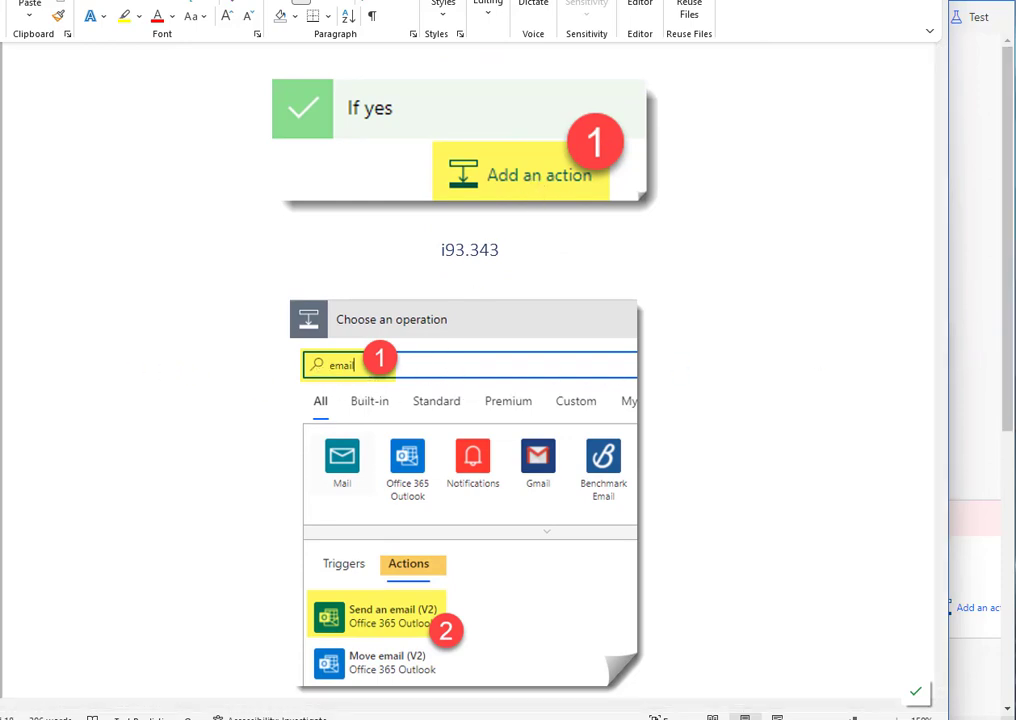
Step: Switch to Power Automate and add an Office 365 Outlook Send an email (V2) action to the Day9 condition's If no branch
click(970, 335)
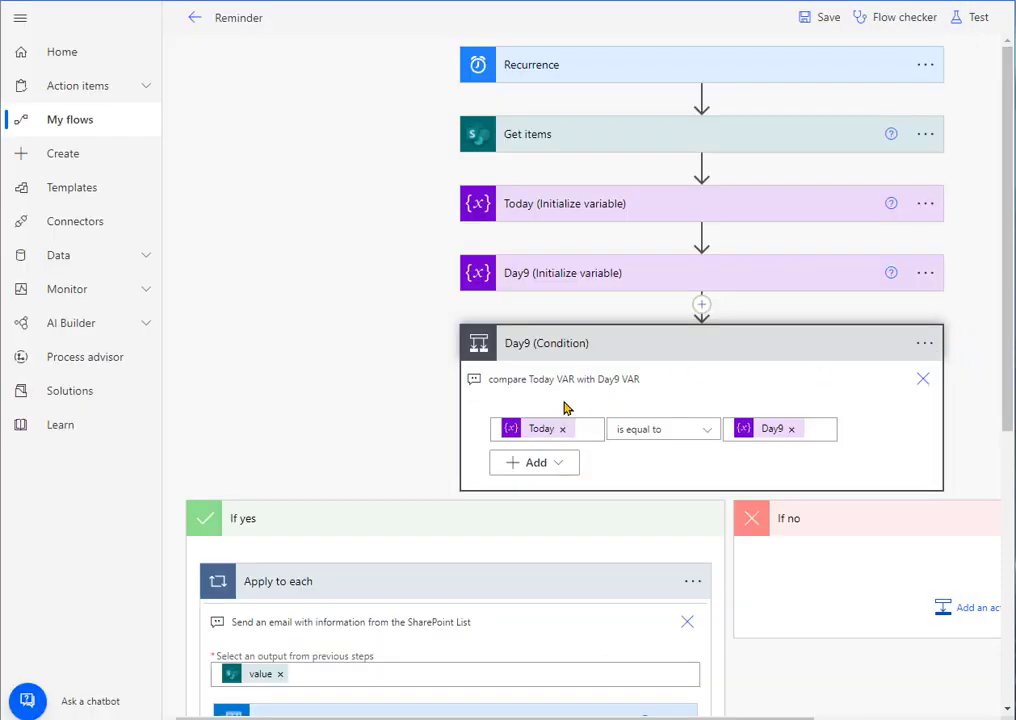
scroll(820, 498, down, 2)
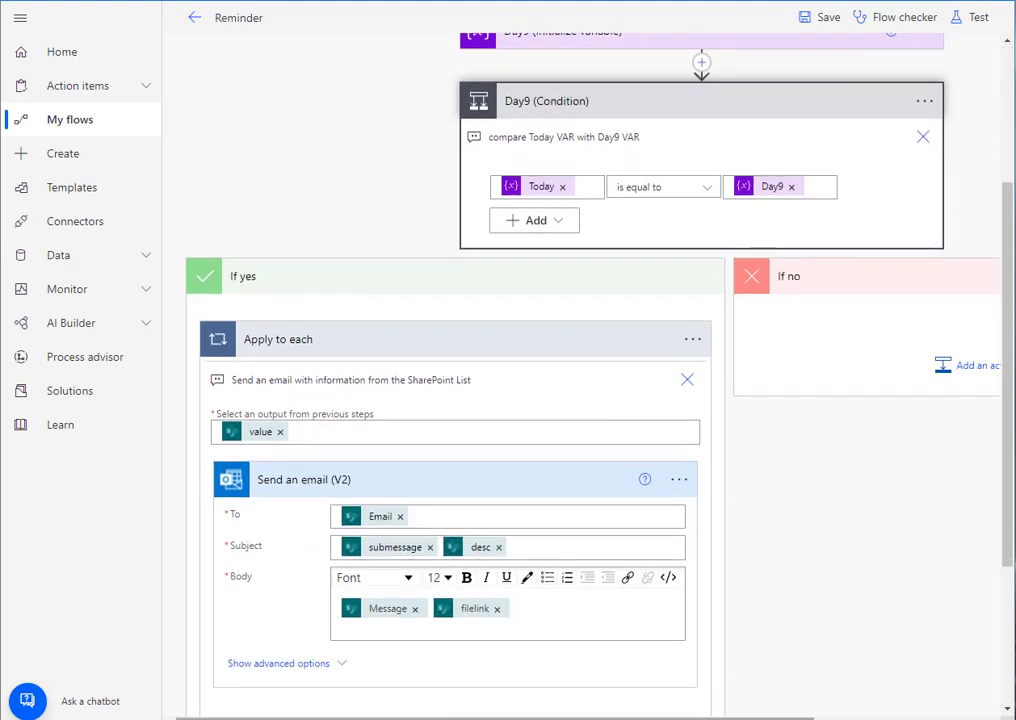
drag(443, 717, 615, 717)
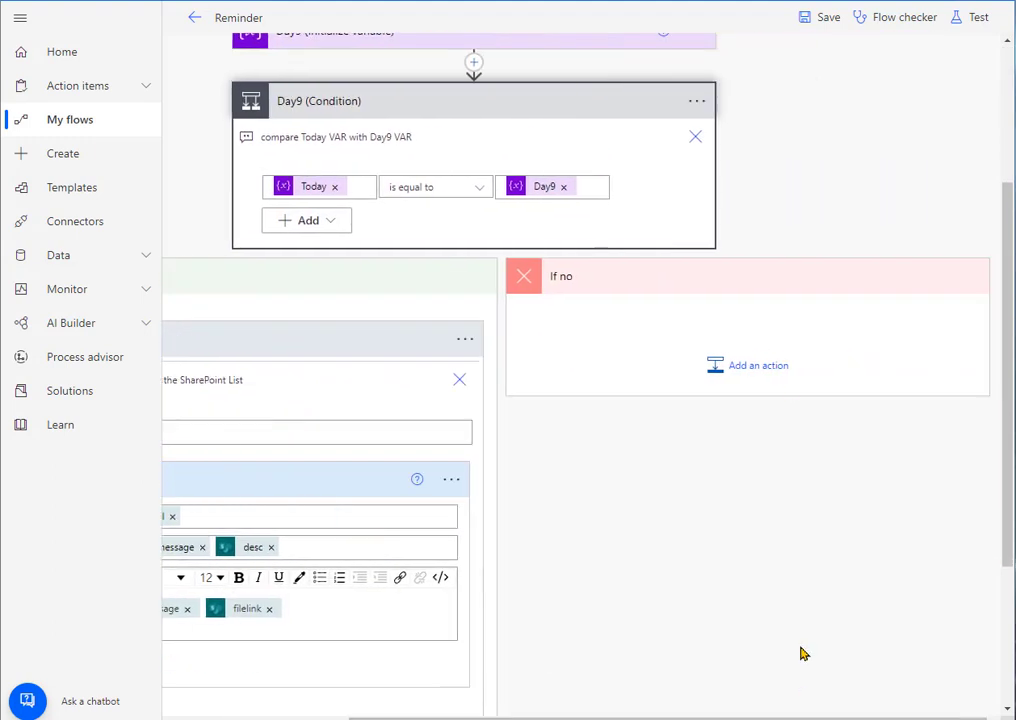
click(781, 381)
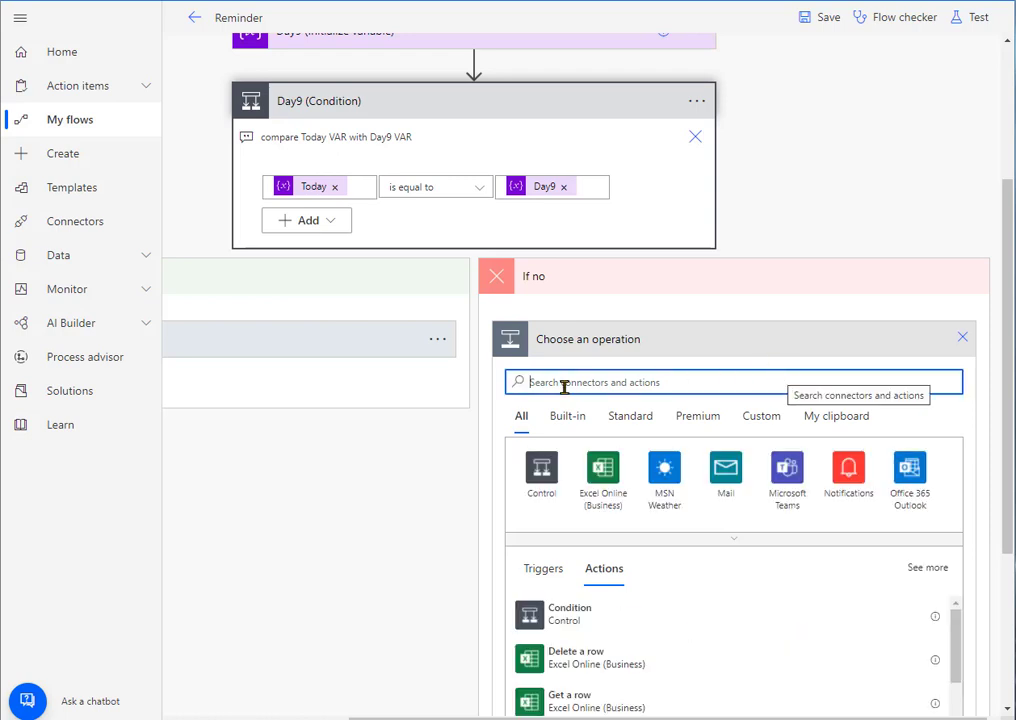
text(ema)
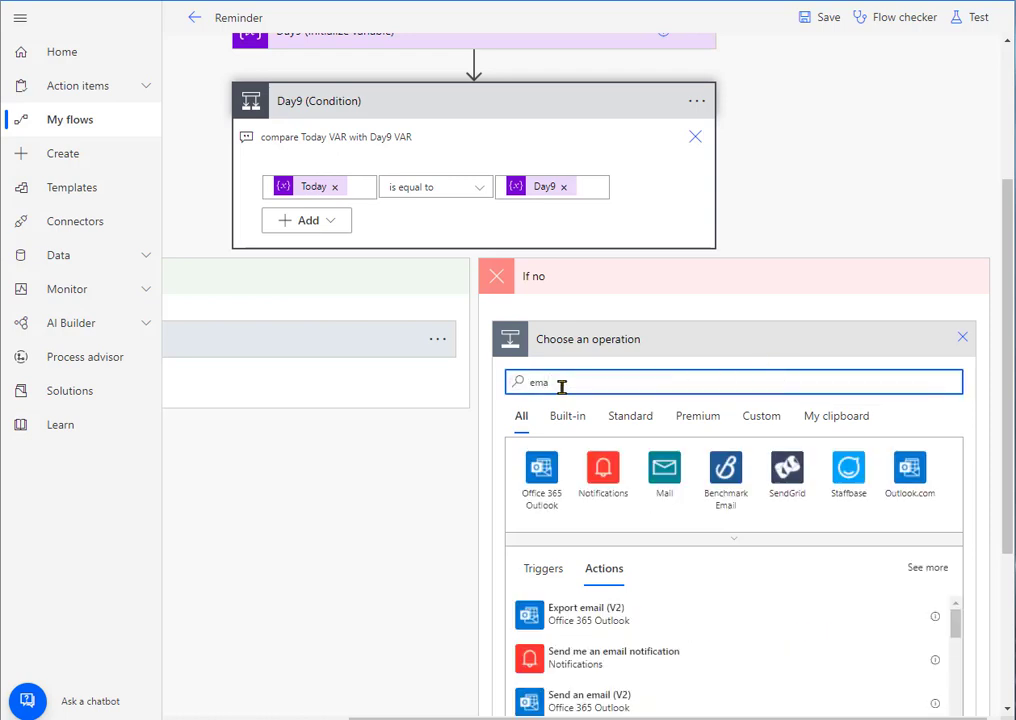
text(il)
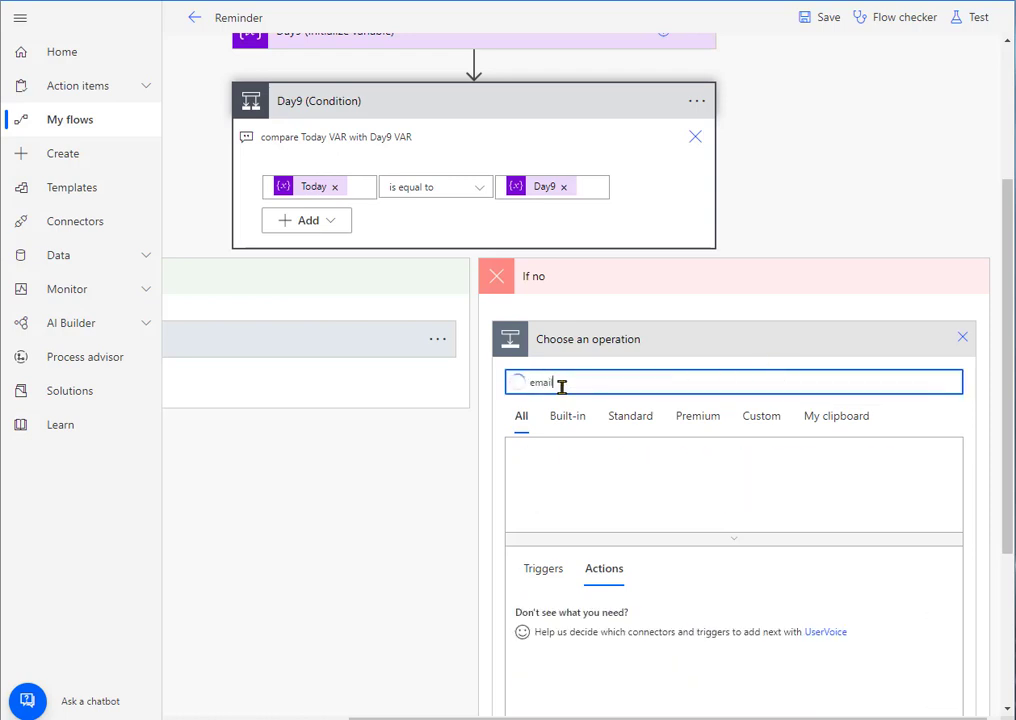
scroll(730, 630, down, 3)
scroll(735, 626, up, 2)
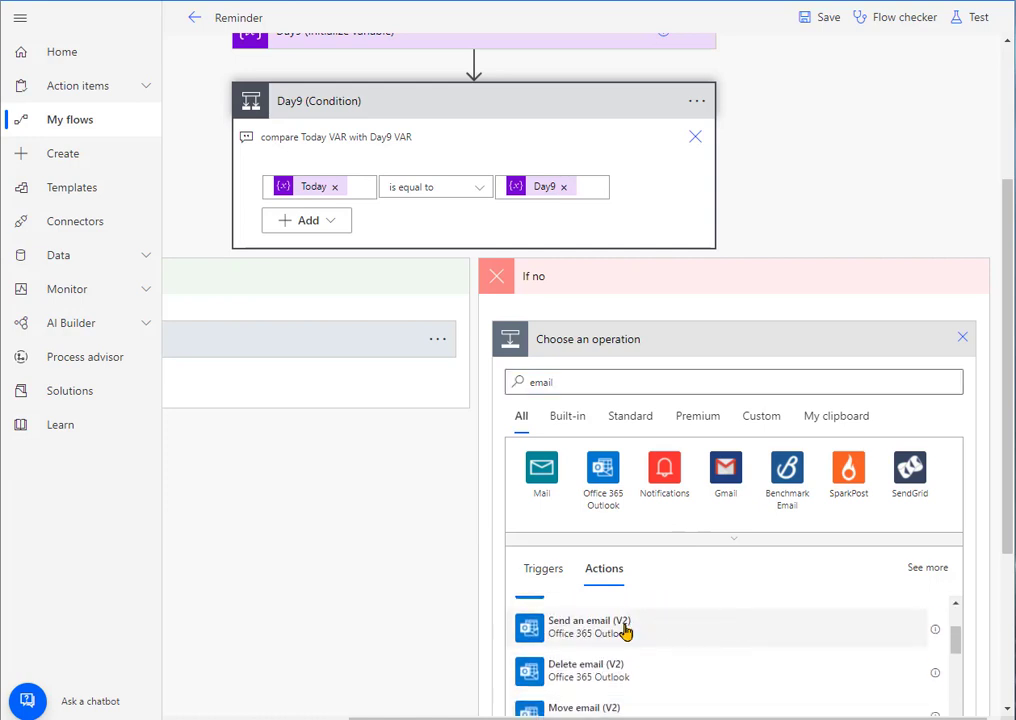
click(590, 626)
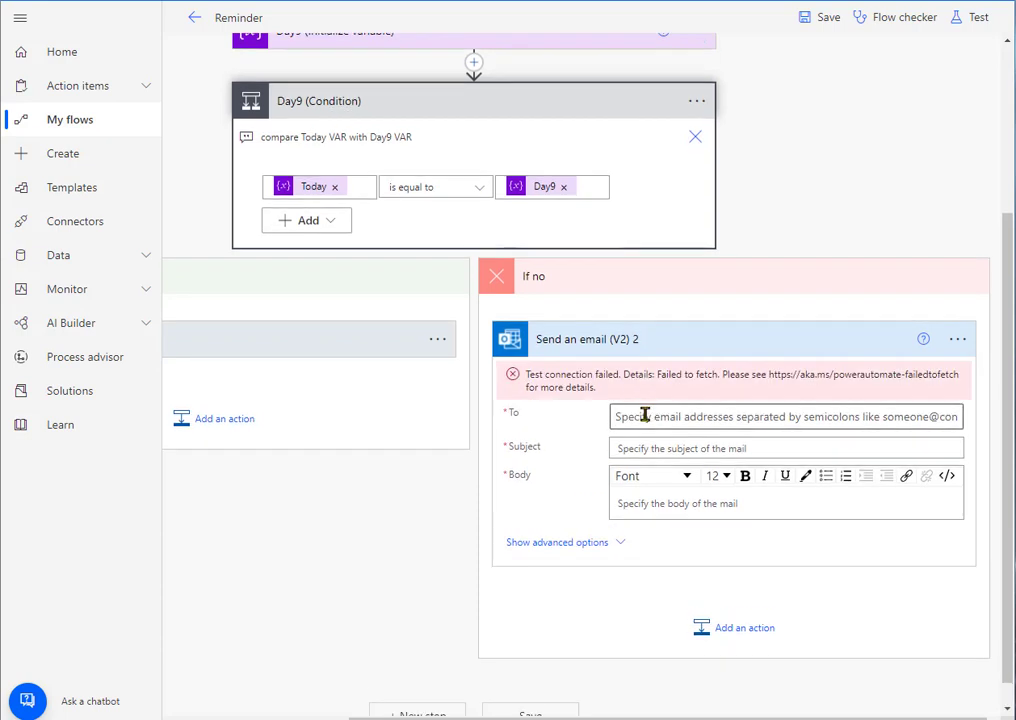
Step: Fill the To field of the If no branch's email action with the Email dynamic content from Get items
click(645, 416)
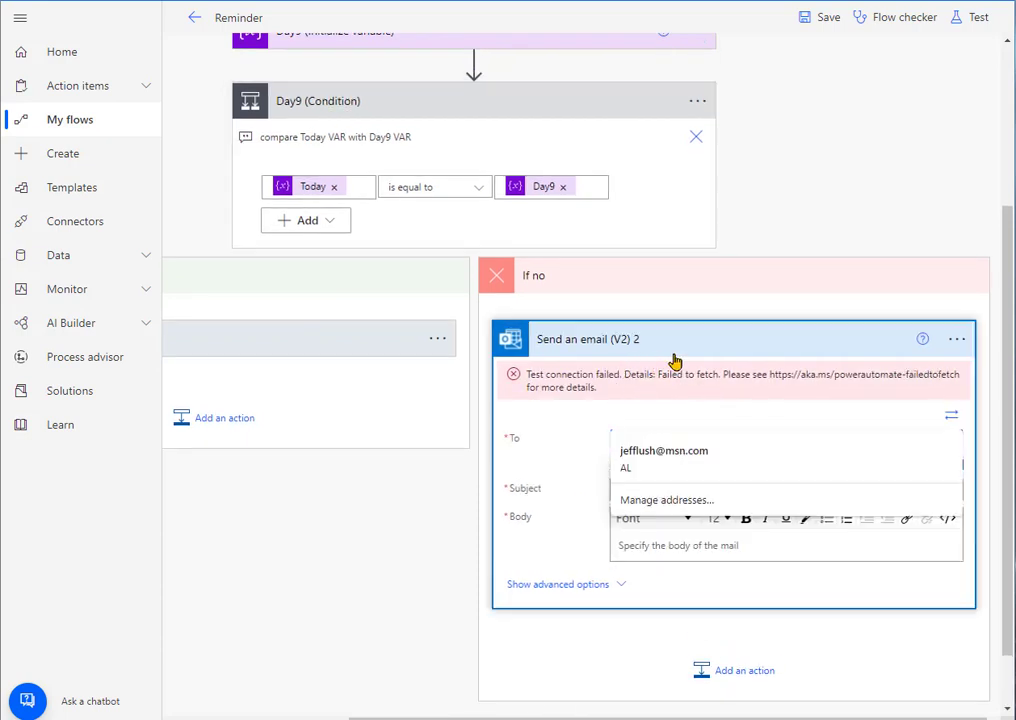
click(640, 440)
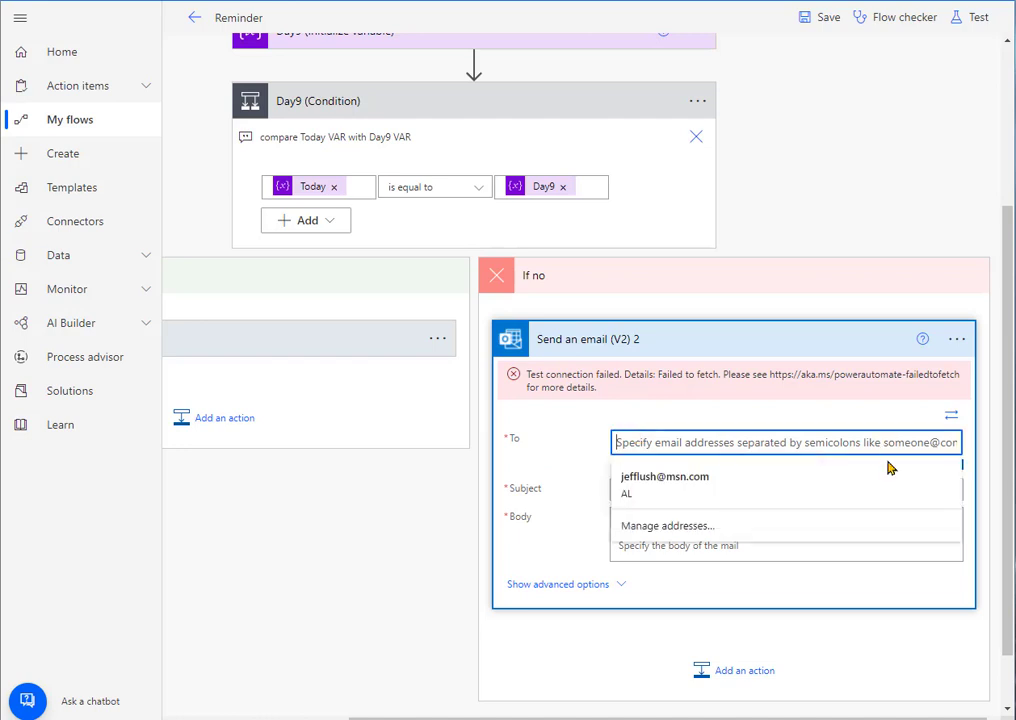
click(570, 448)
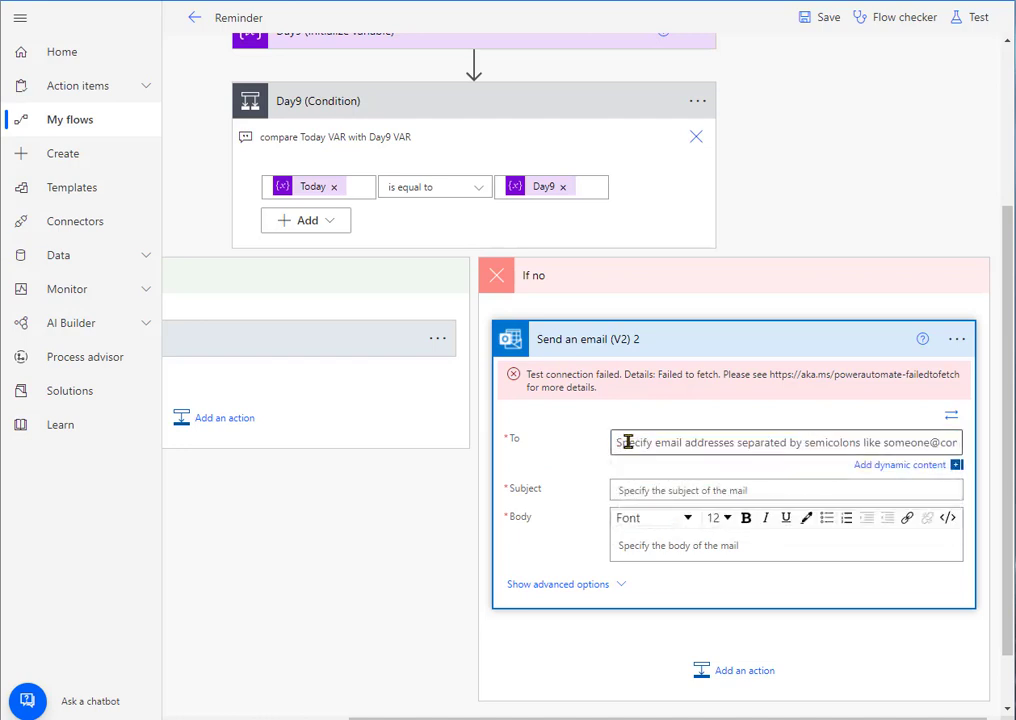
click(914, 467)
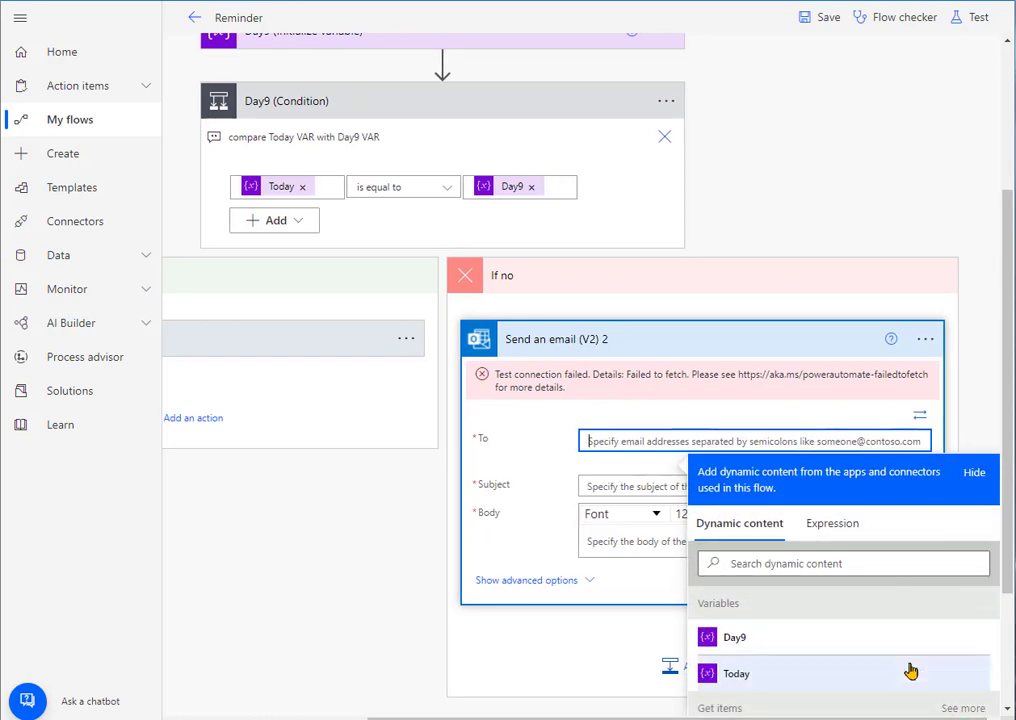
scroll(850, 640, down, 2)
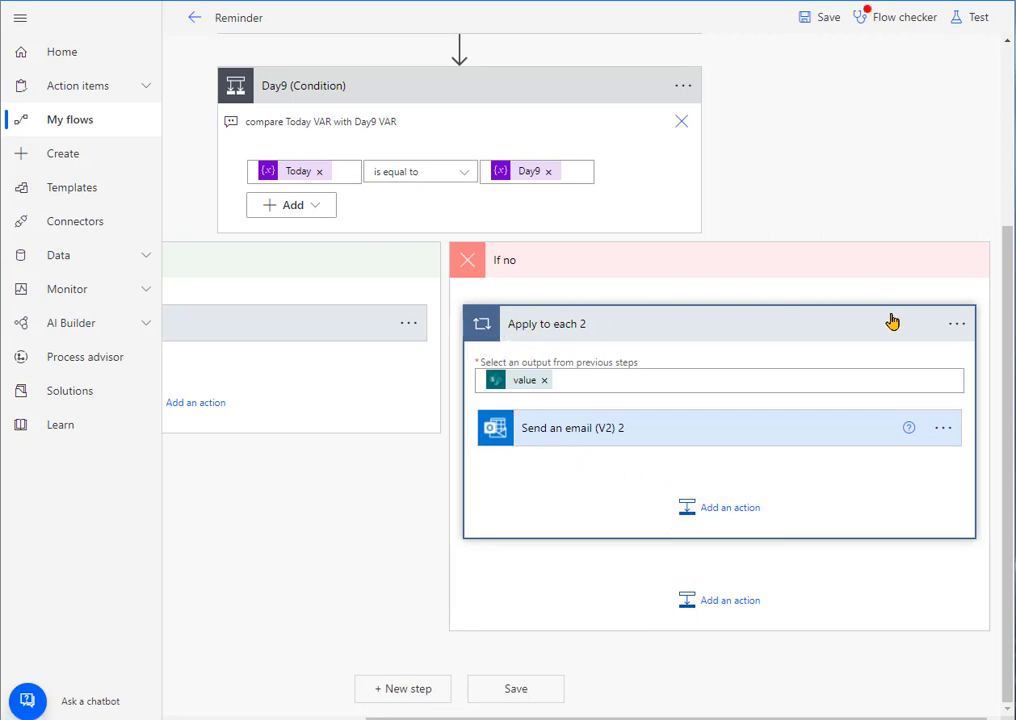
Step: Expand the email action under If no, then delete its enclosing Apply to each 2 loop from the flow
click(572, 430)
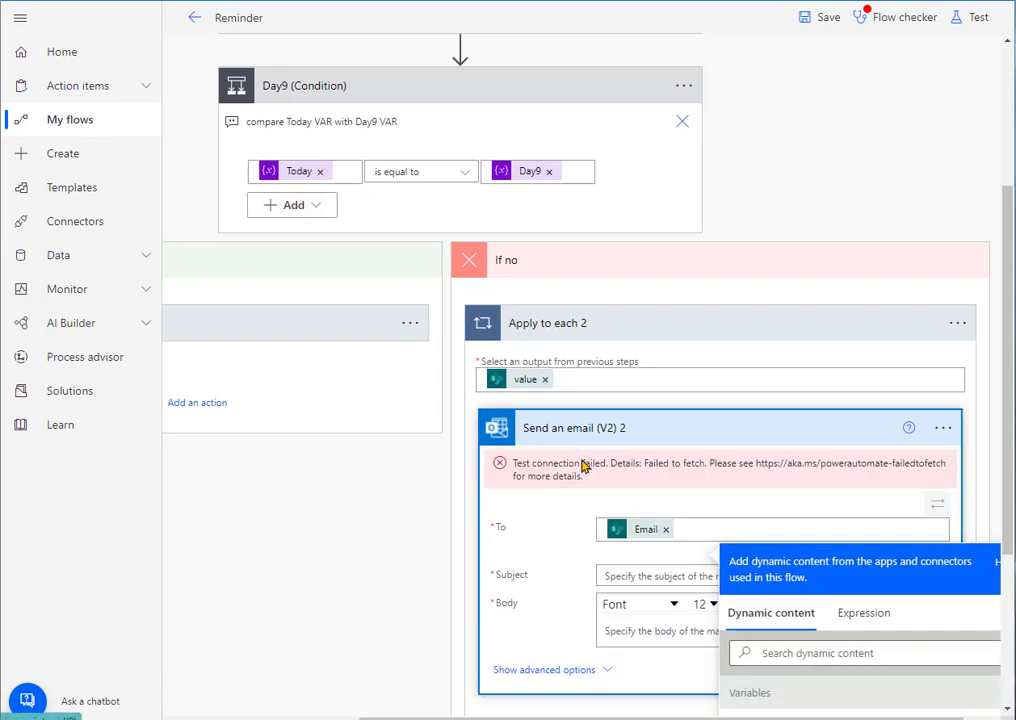
click(502, 462)
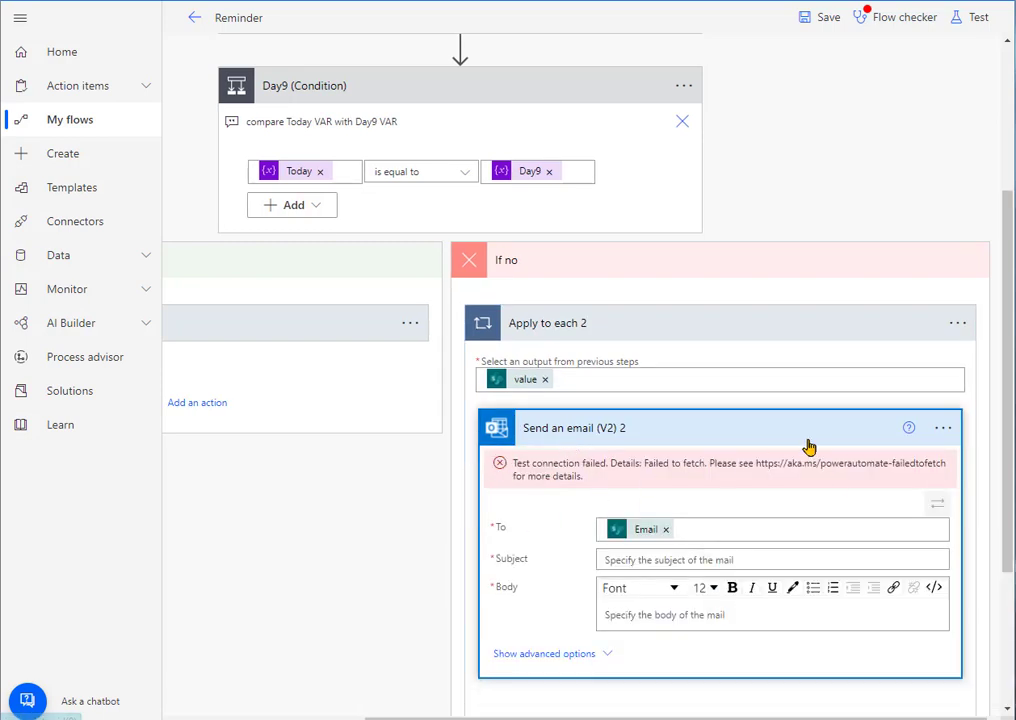
click(636, 558)
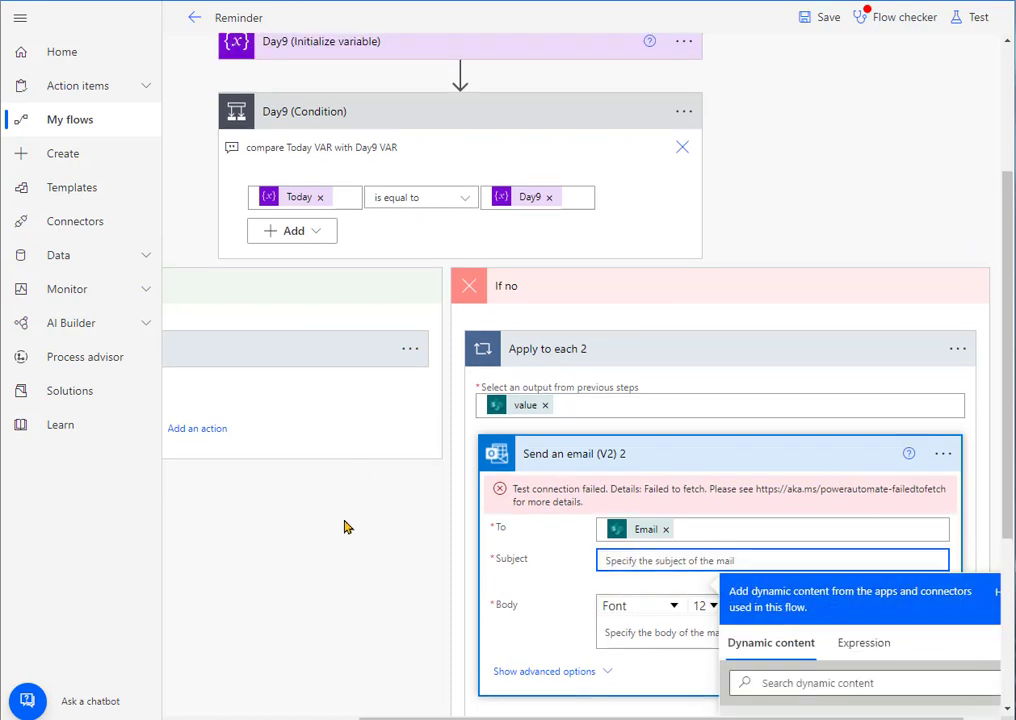
click(957, 352)
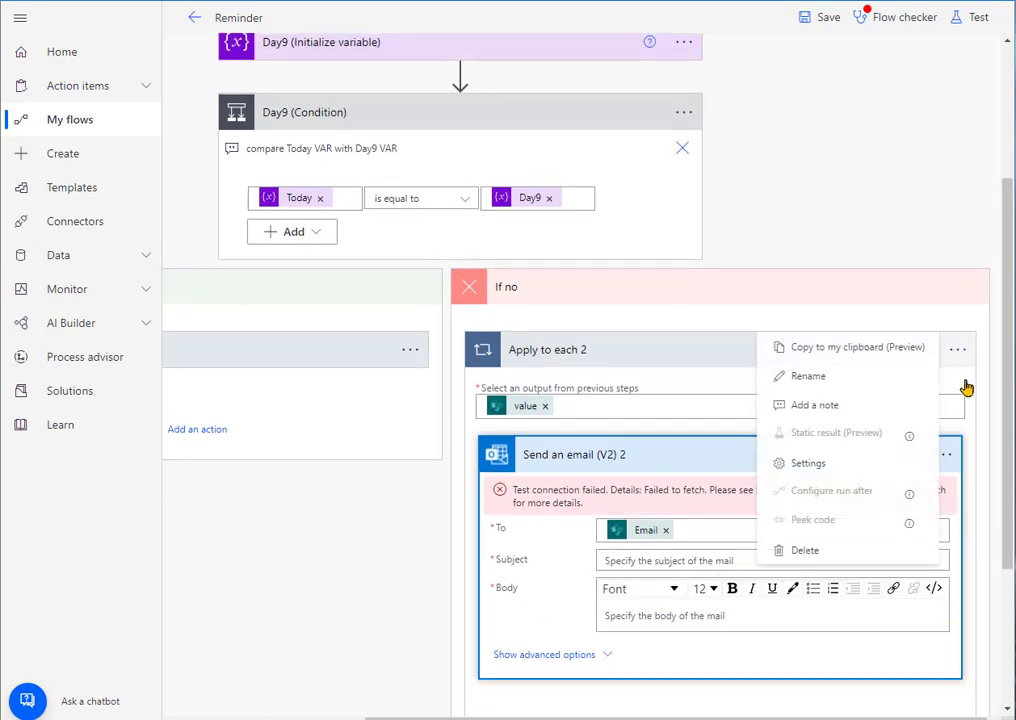
click(840, 551)
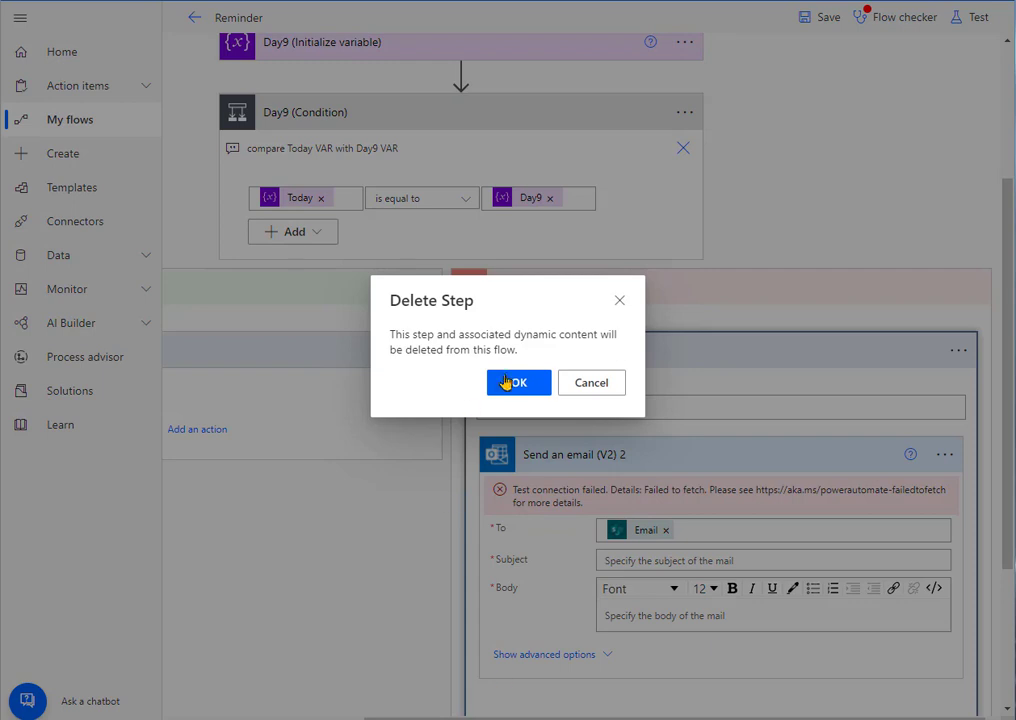
click(519, 382)
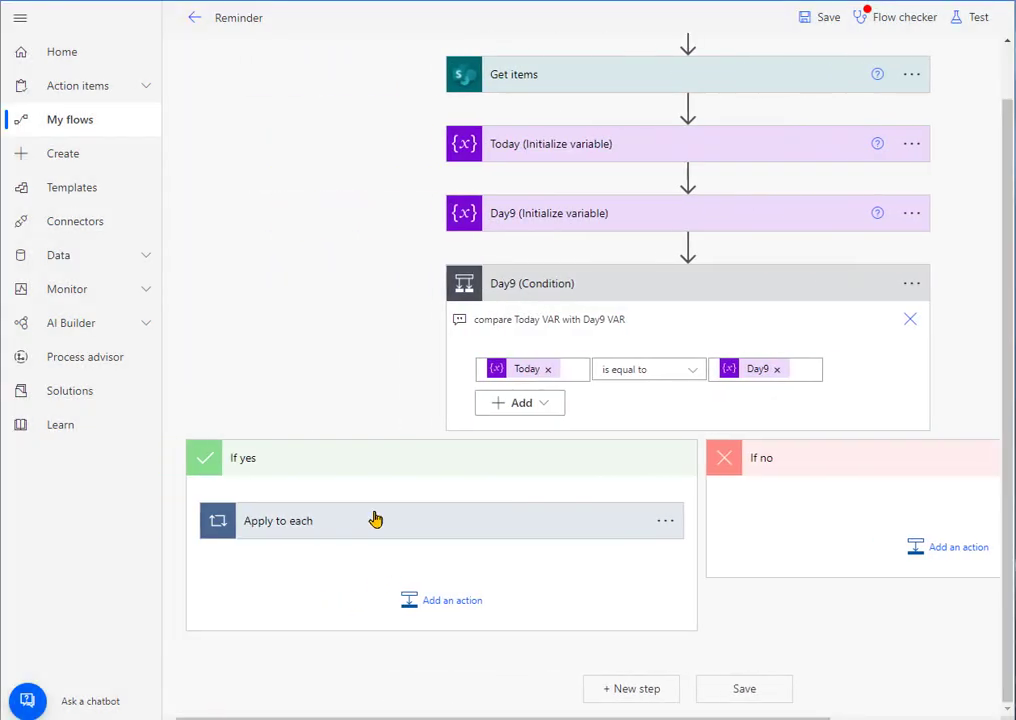
Step: Expand the If yes branch's Apply to each loop and its Send an email (V2) action to review the To, Subject and Body fields
click(375, 519)
scroll(577, 502, down, 2)
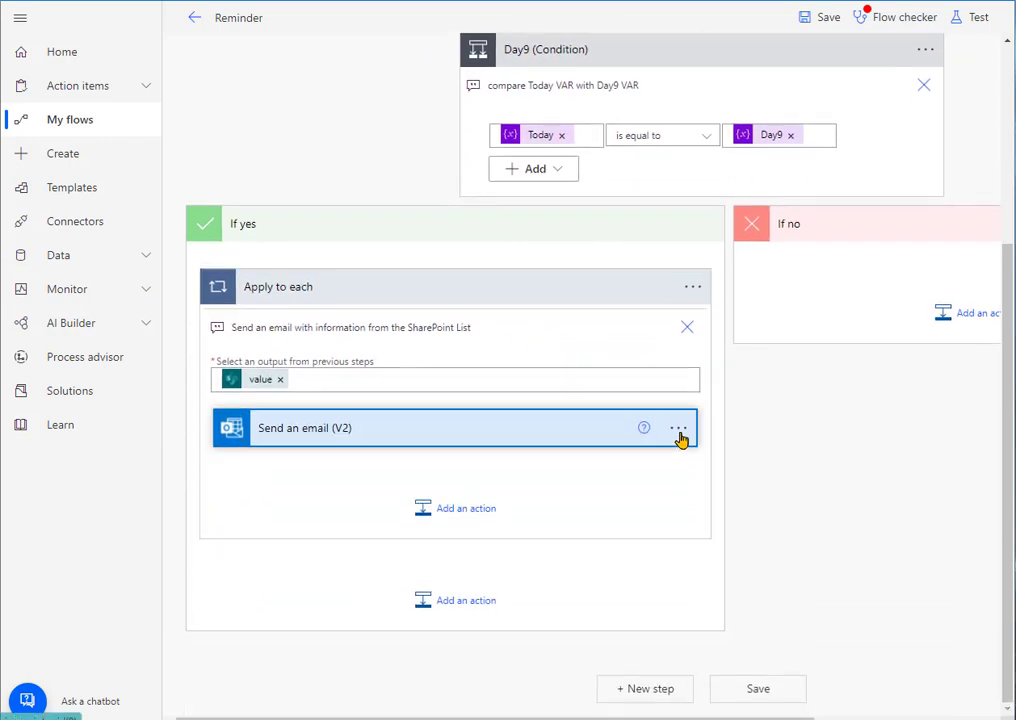
click(679, 440)
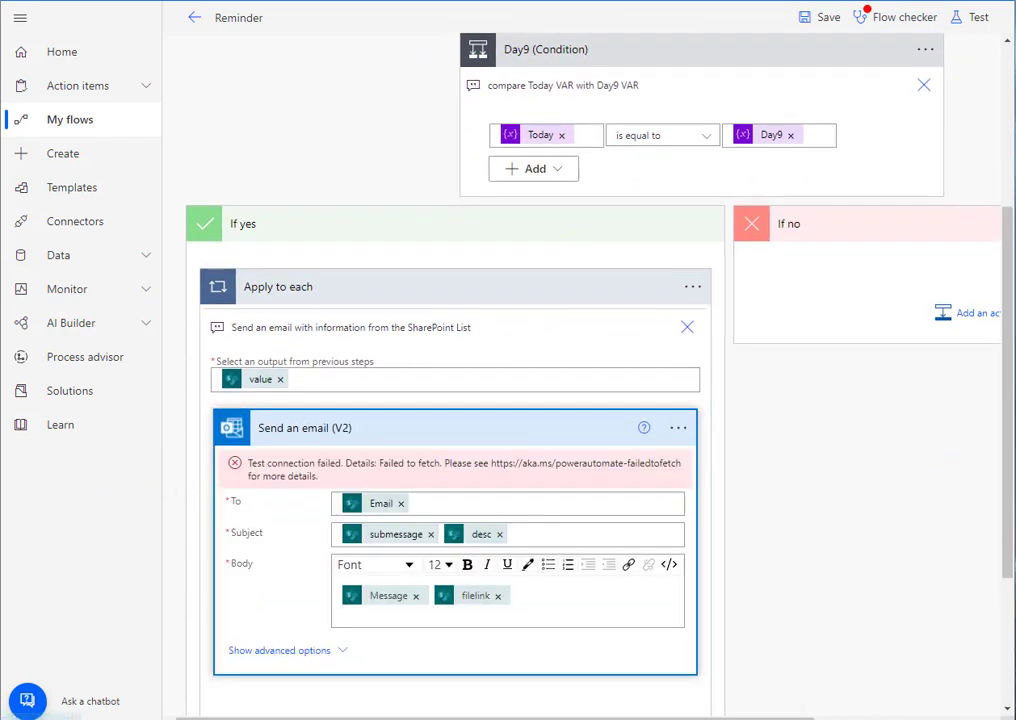
Step: Switch to the Word guide and read the instructions for choosing Send an email (V2) and filling its To and Subject fields
click(1, 470)
scroll(640, 400, down, 2)
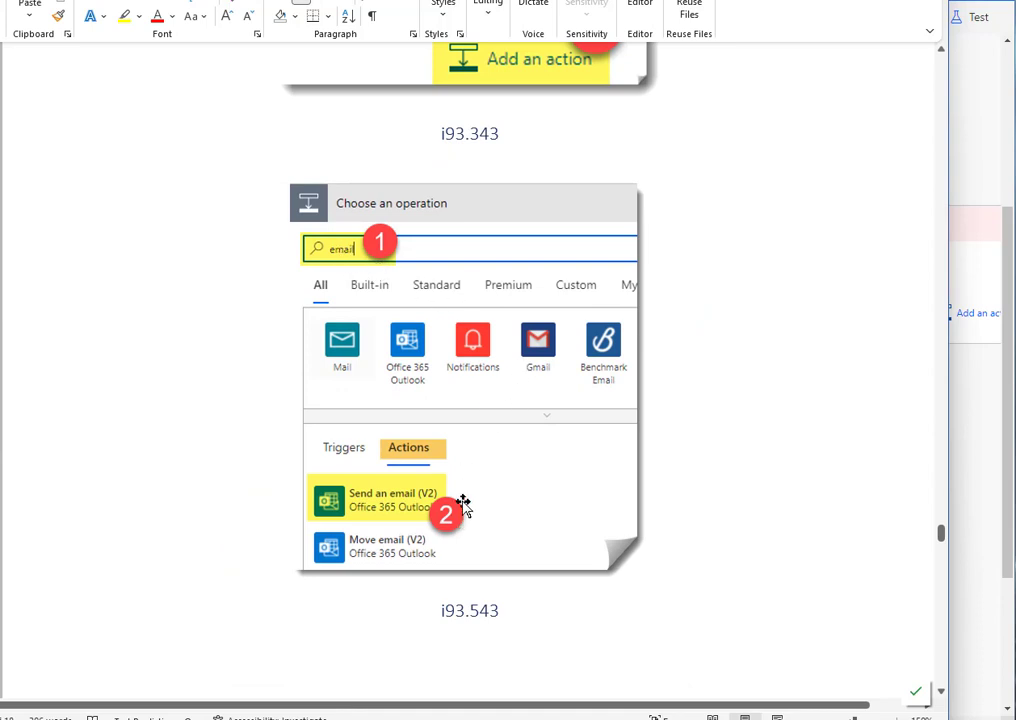
scroll(475, 480, down, 10)
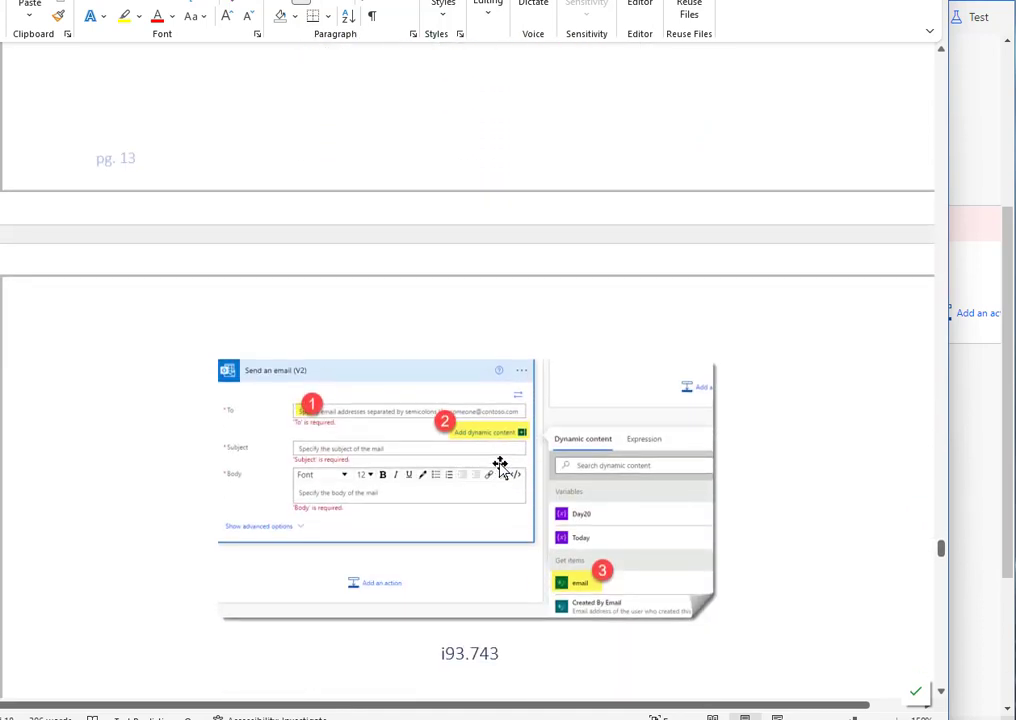
scroll(623, 553, down, 5)
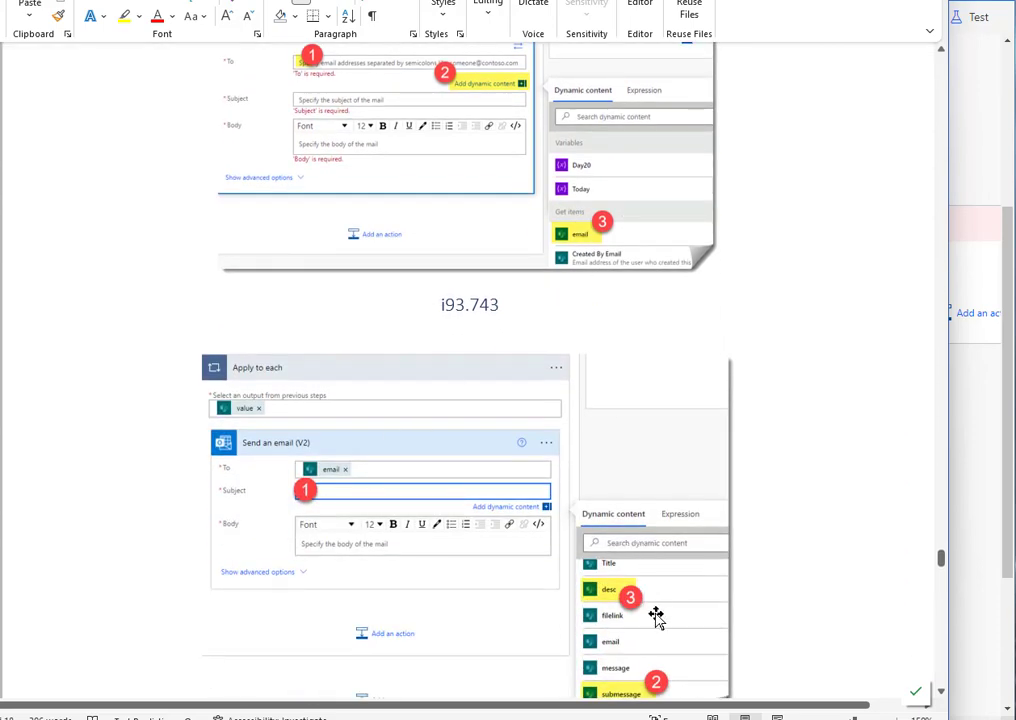
scroll(655, 613, down, 3)
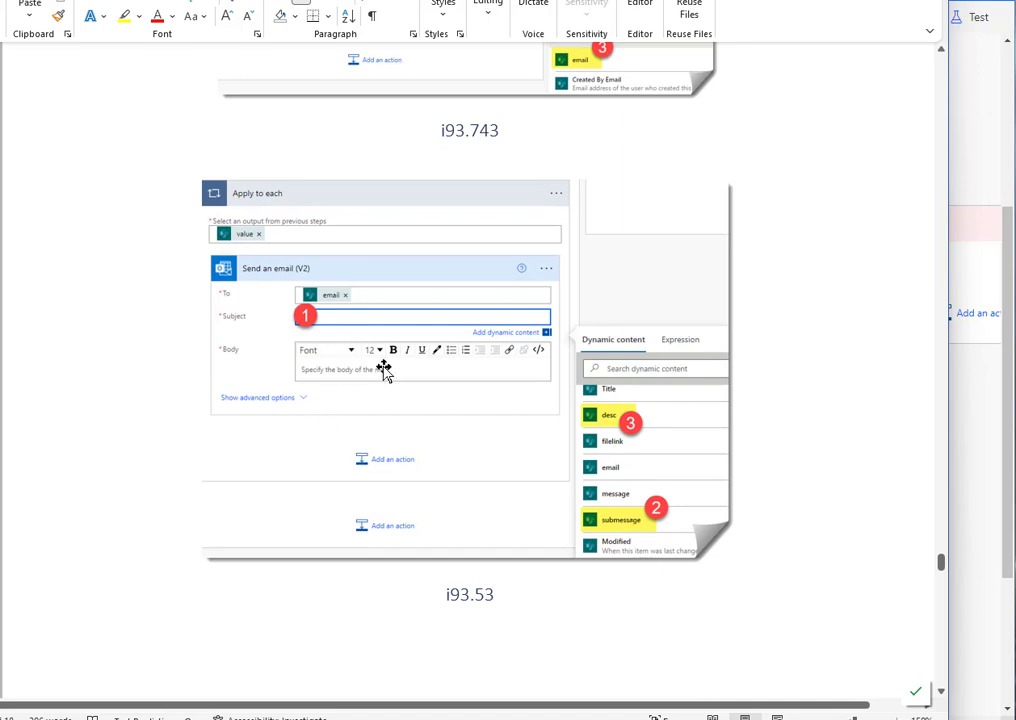
Step: Read the Word guide's instructions for filling the email Body with message and filelink, saving the flow, and testing it manually
scroll(385, 370, down, 5)
scroll(392, 385, down, 7)
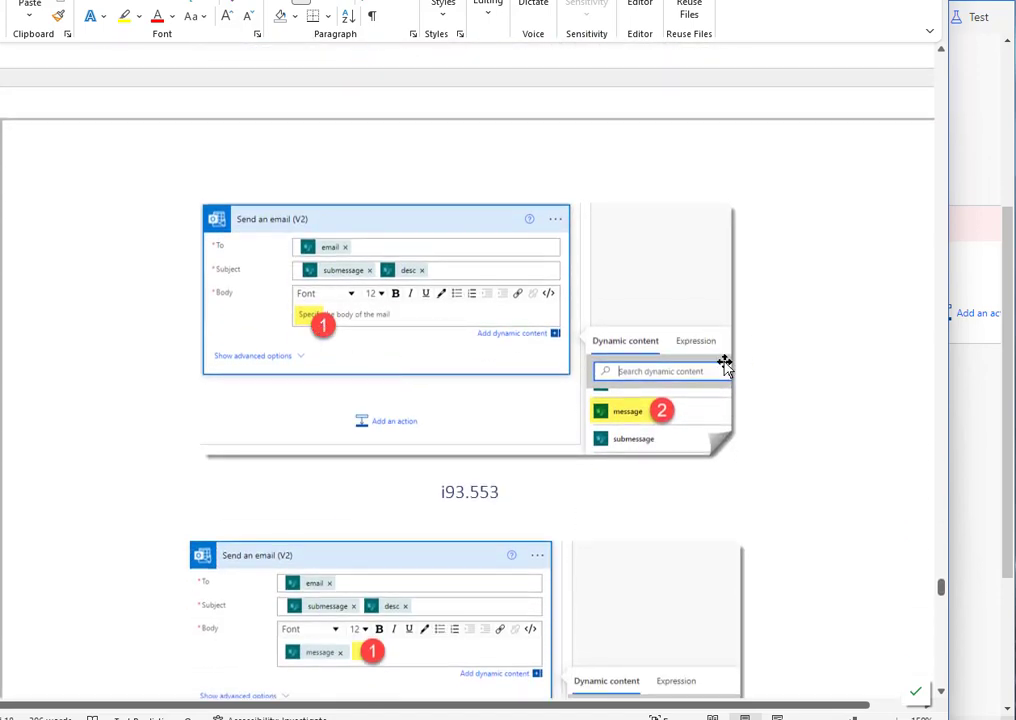
scroll(594, 438, down, 3)
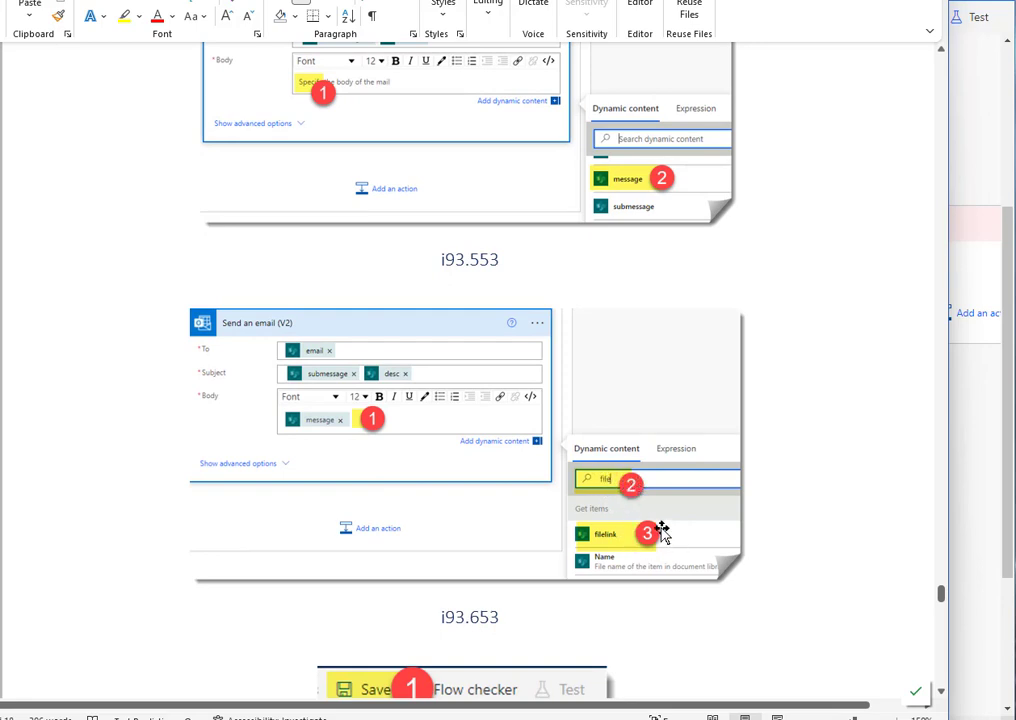
scroll(660, 530, down, 3)
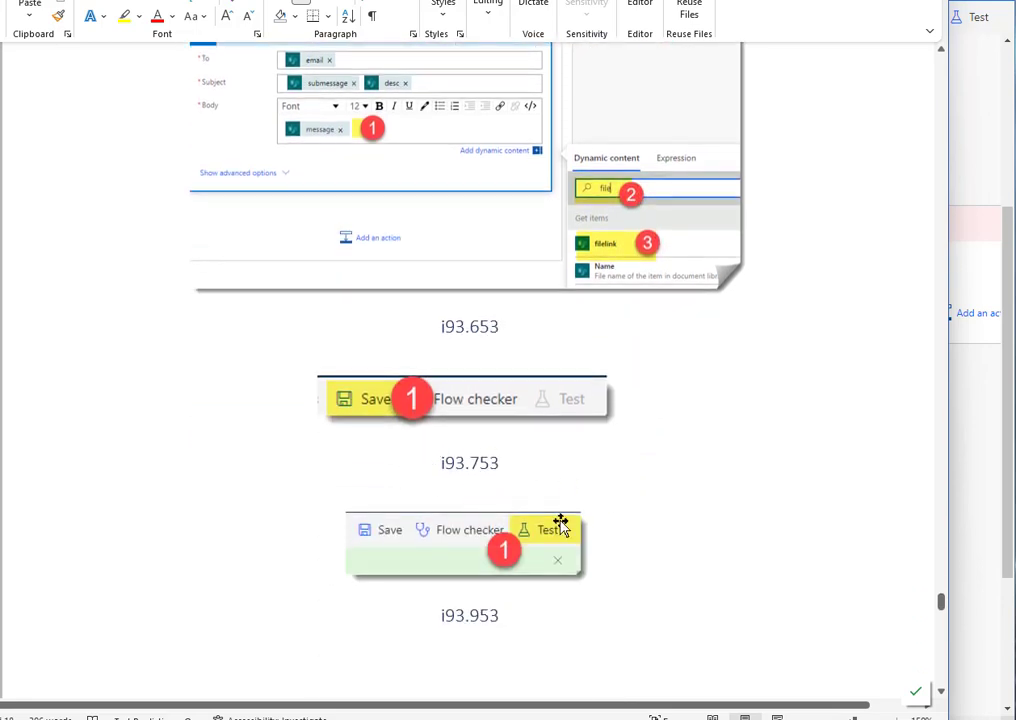
scroll(575, 513, down, 6)
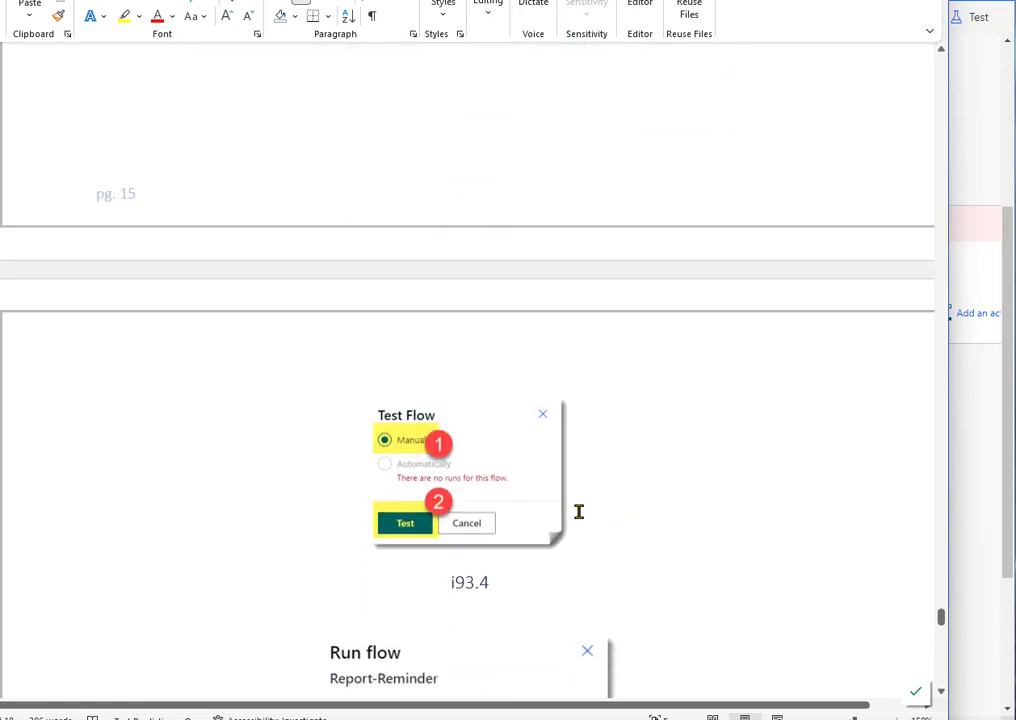
scroll(487, 472, down, 4)
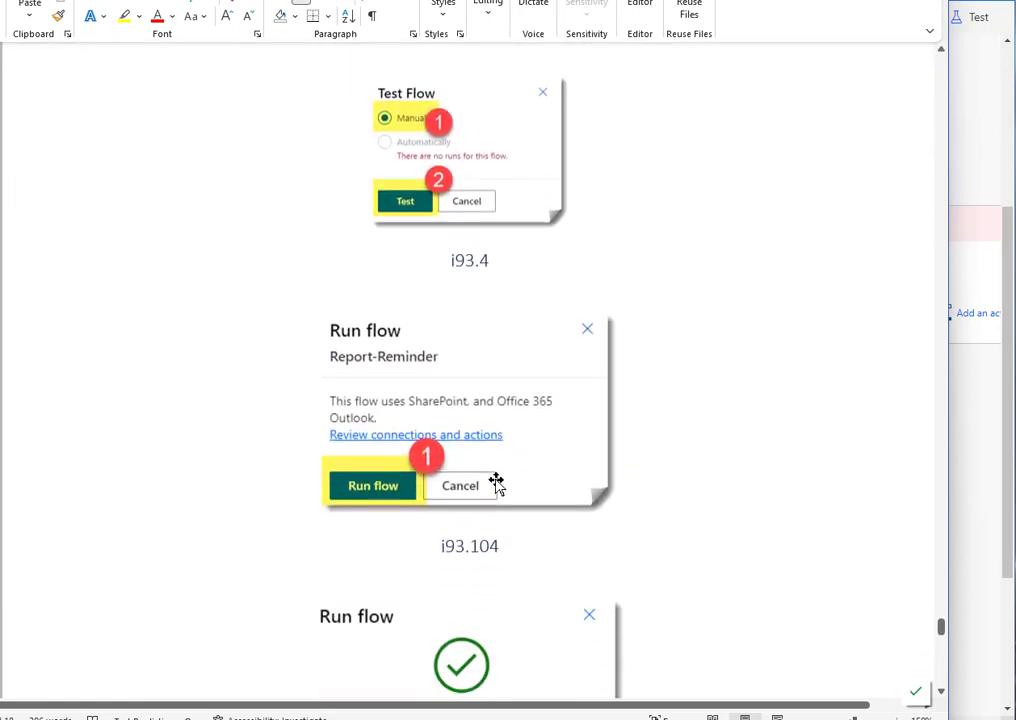
scroll(497, 483, down, 7)
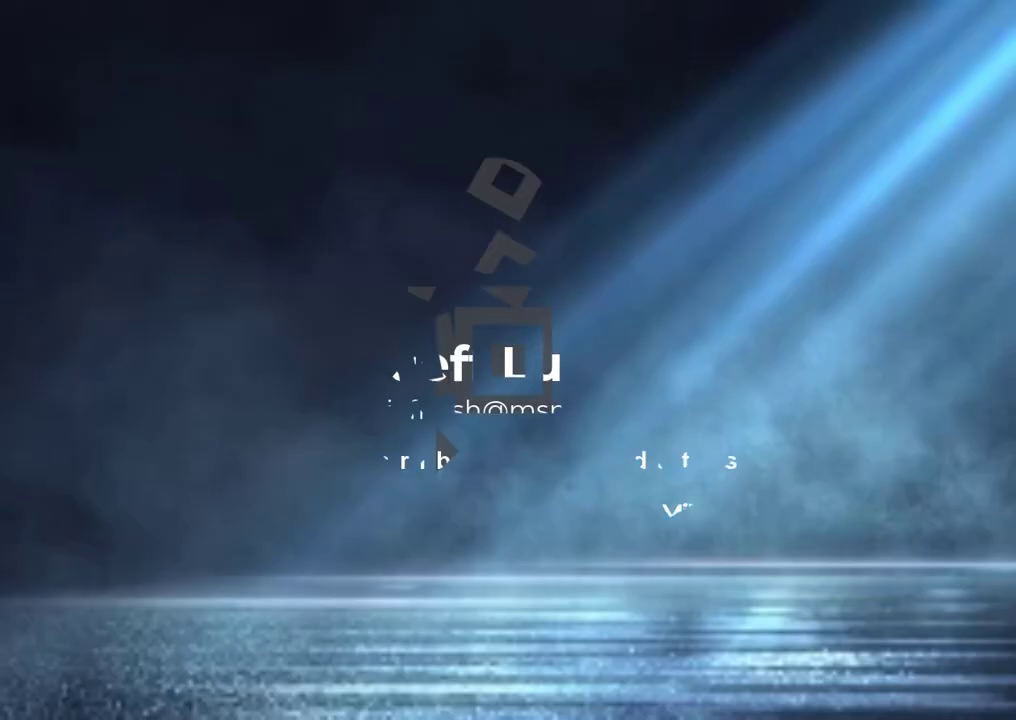